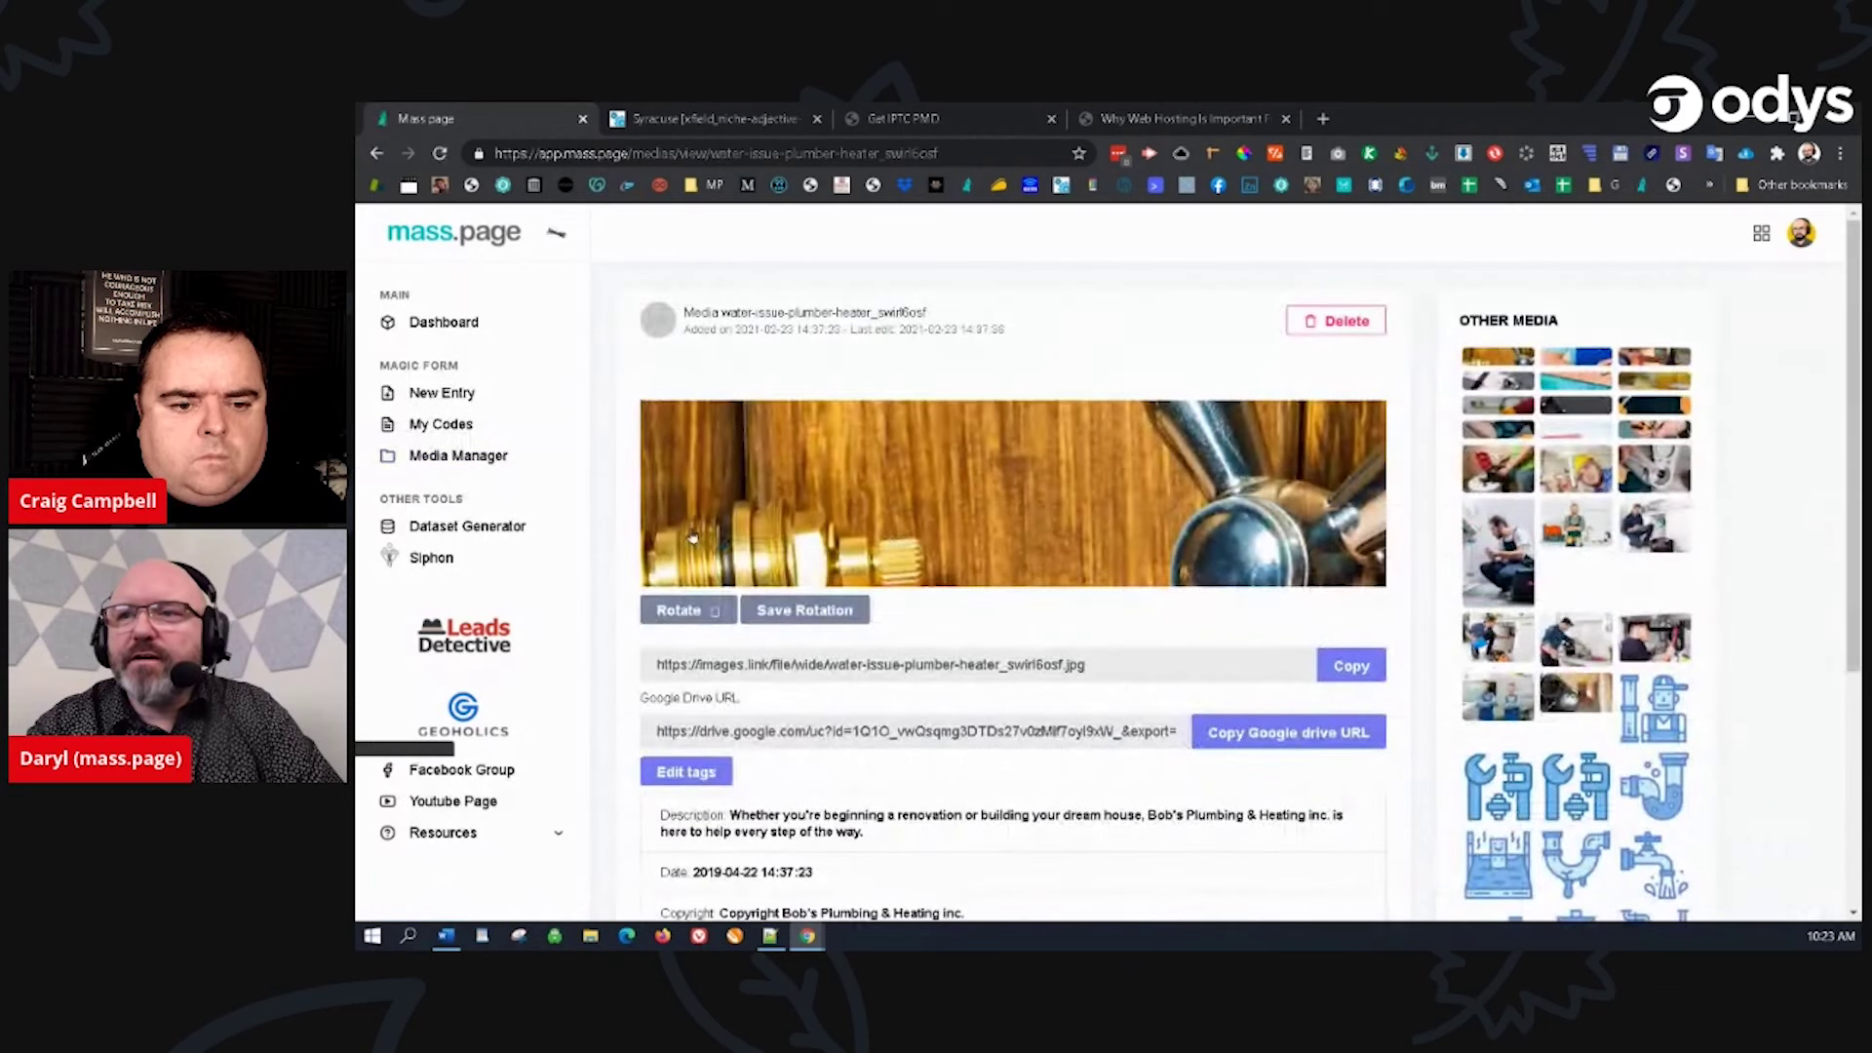
{"action": "scroll", "coordinate": [933, 597], "scroll_direction": "down", "scroll_amount": 3}
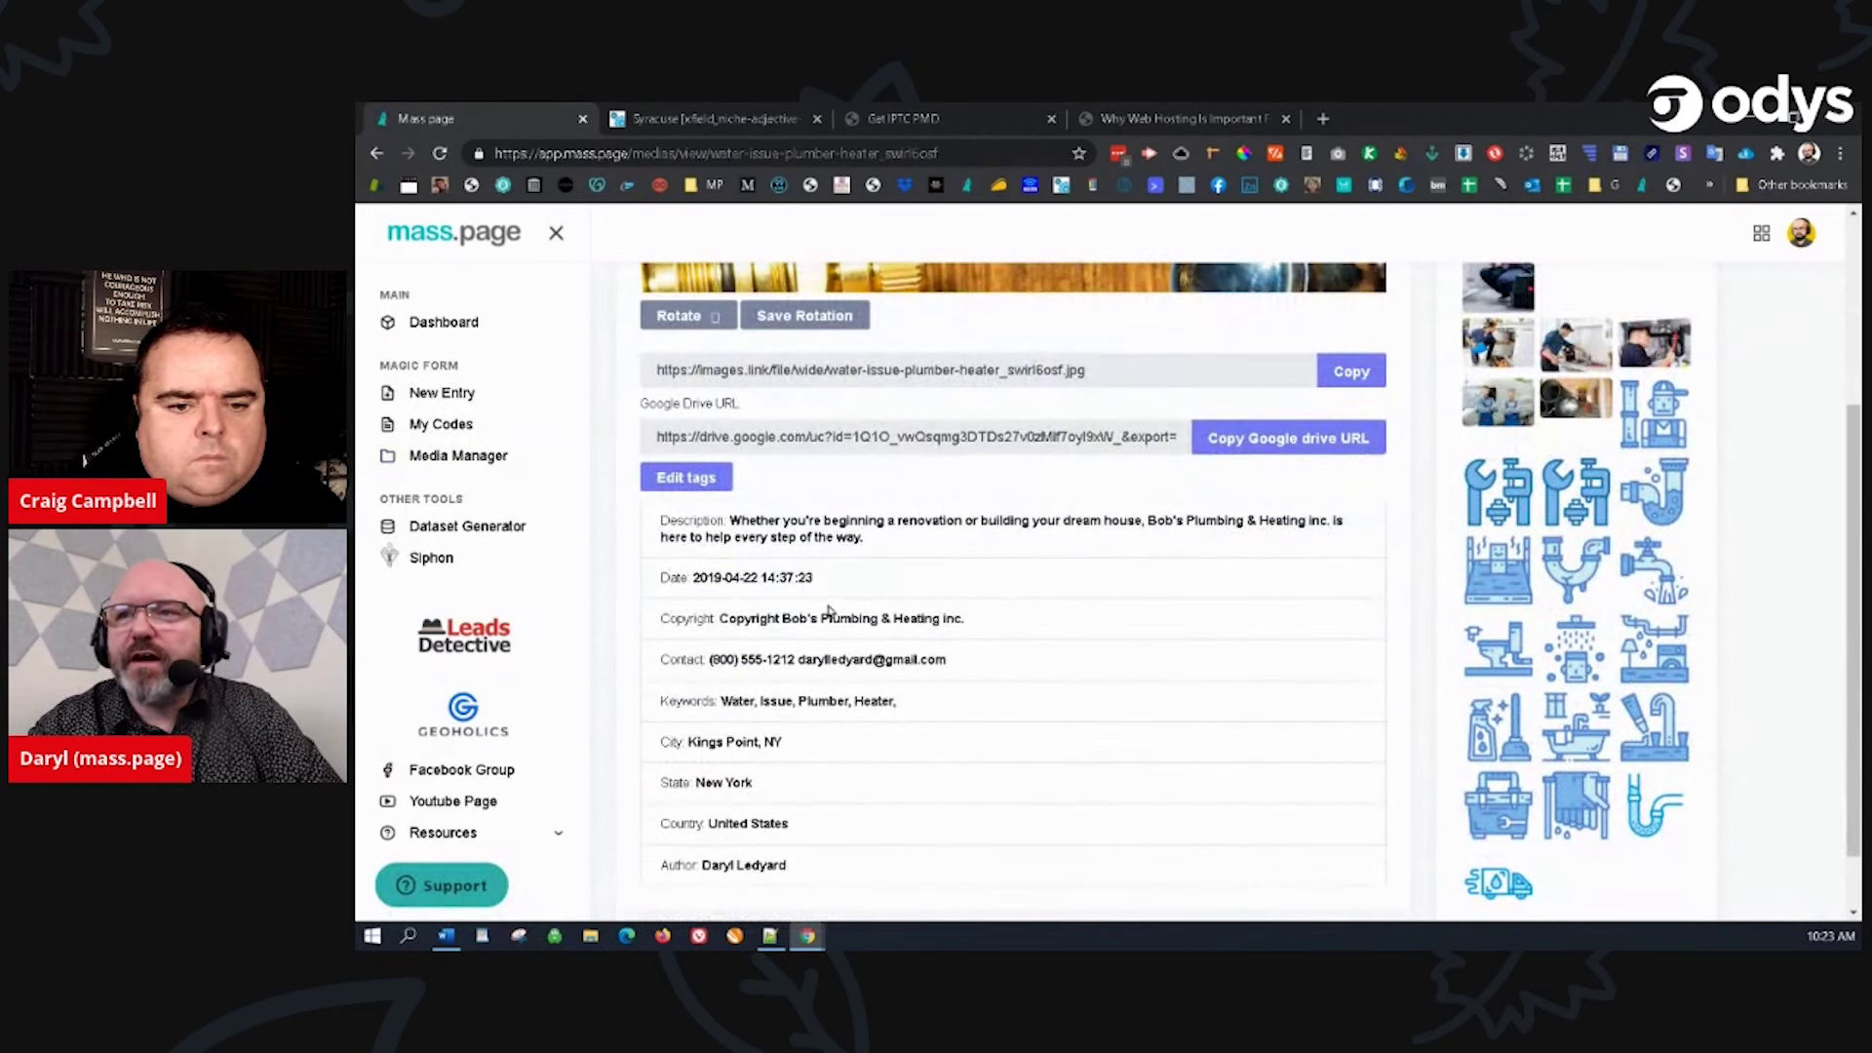
{"action": "scroll", "coordinate": [834, 615], "scroll_direction": "up", "scroll_amount": 1}
{"action": "scroll", "coordinate": [824, 585], "scroll_direction": "down", "scroll_amount": 1}
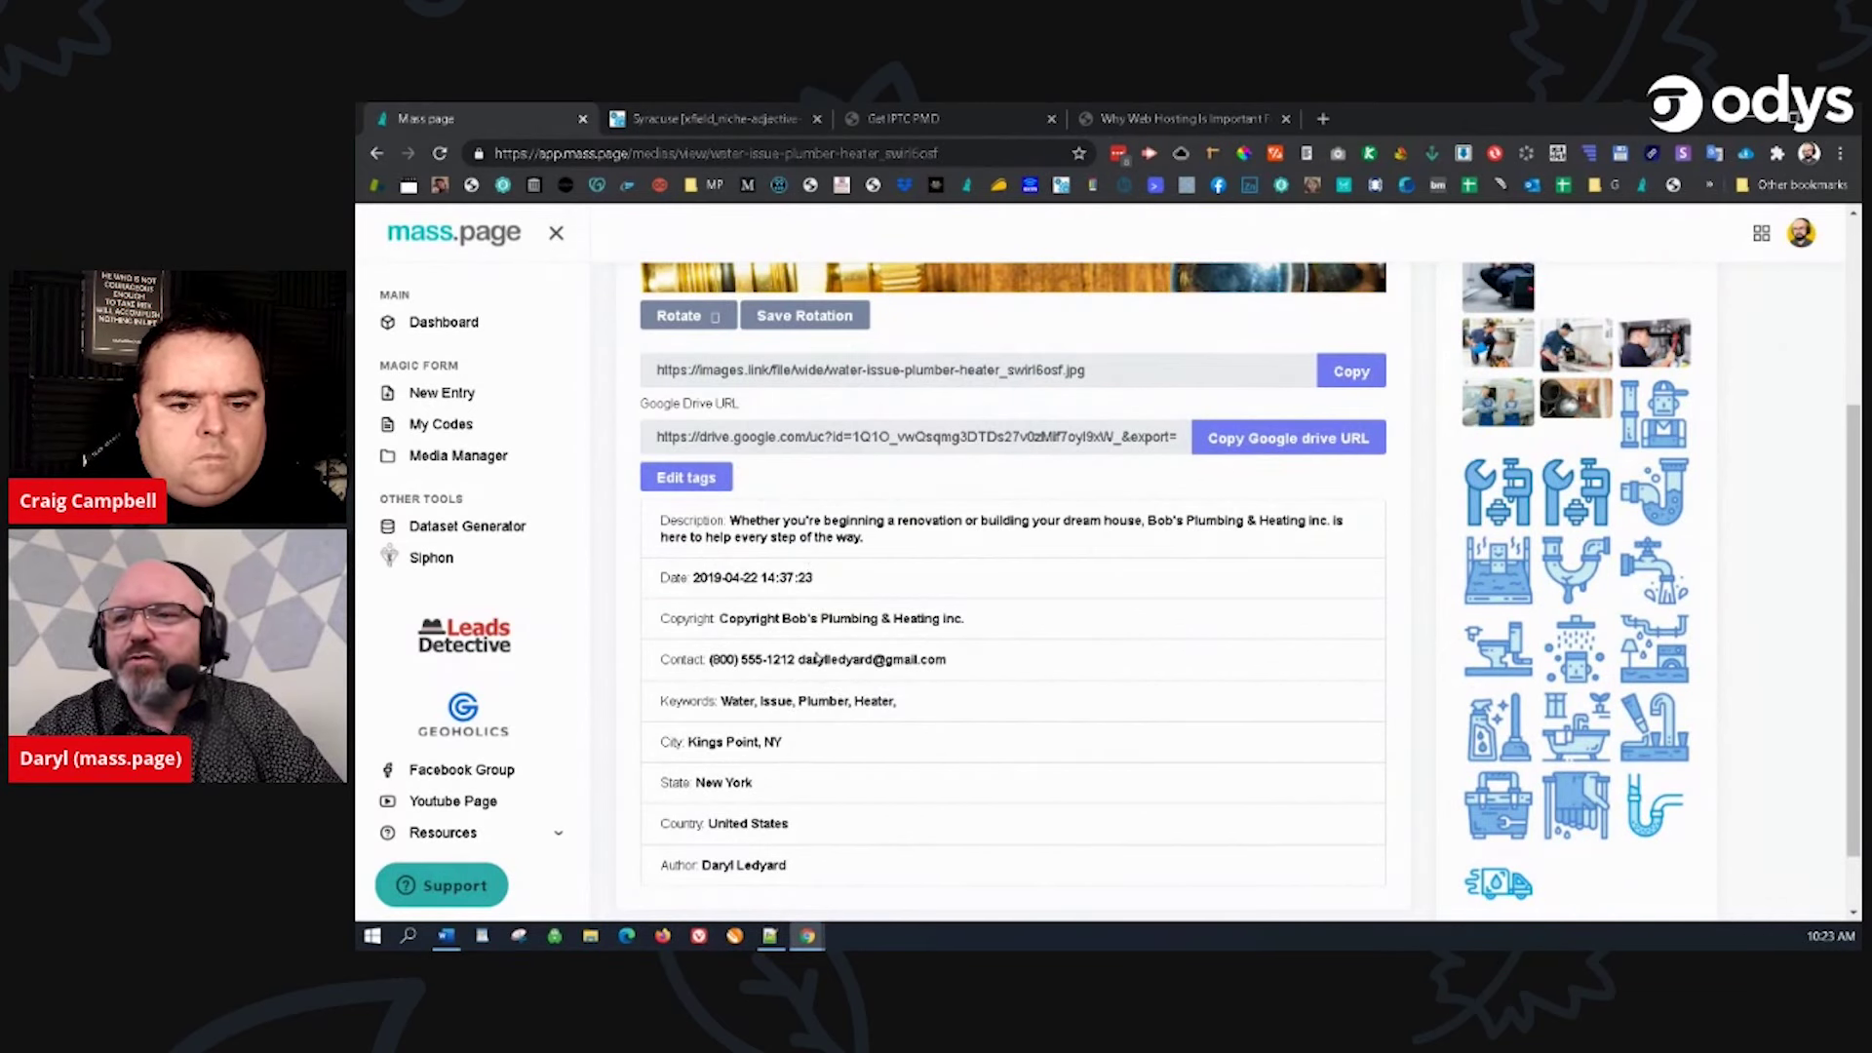
{"action": "scroll", "coordinate": [817, 659], "scroll_direction": "down", "scroll_amount": 1}
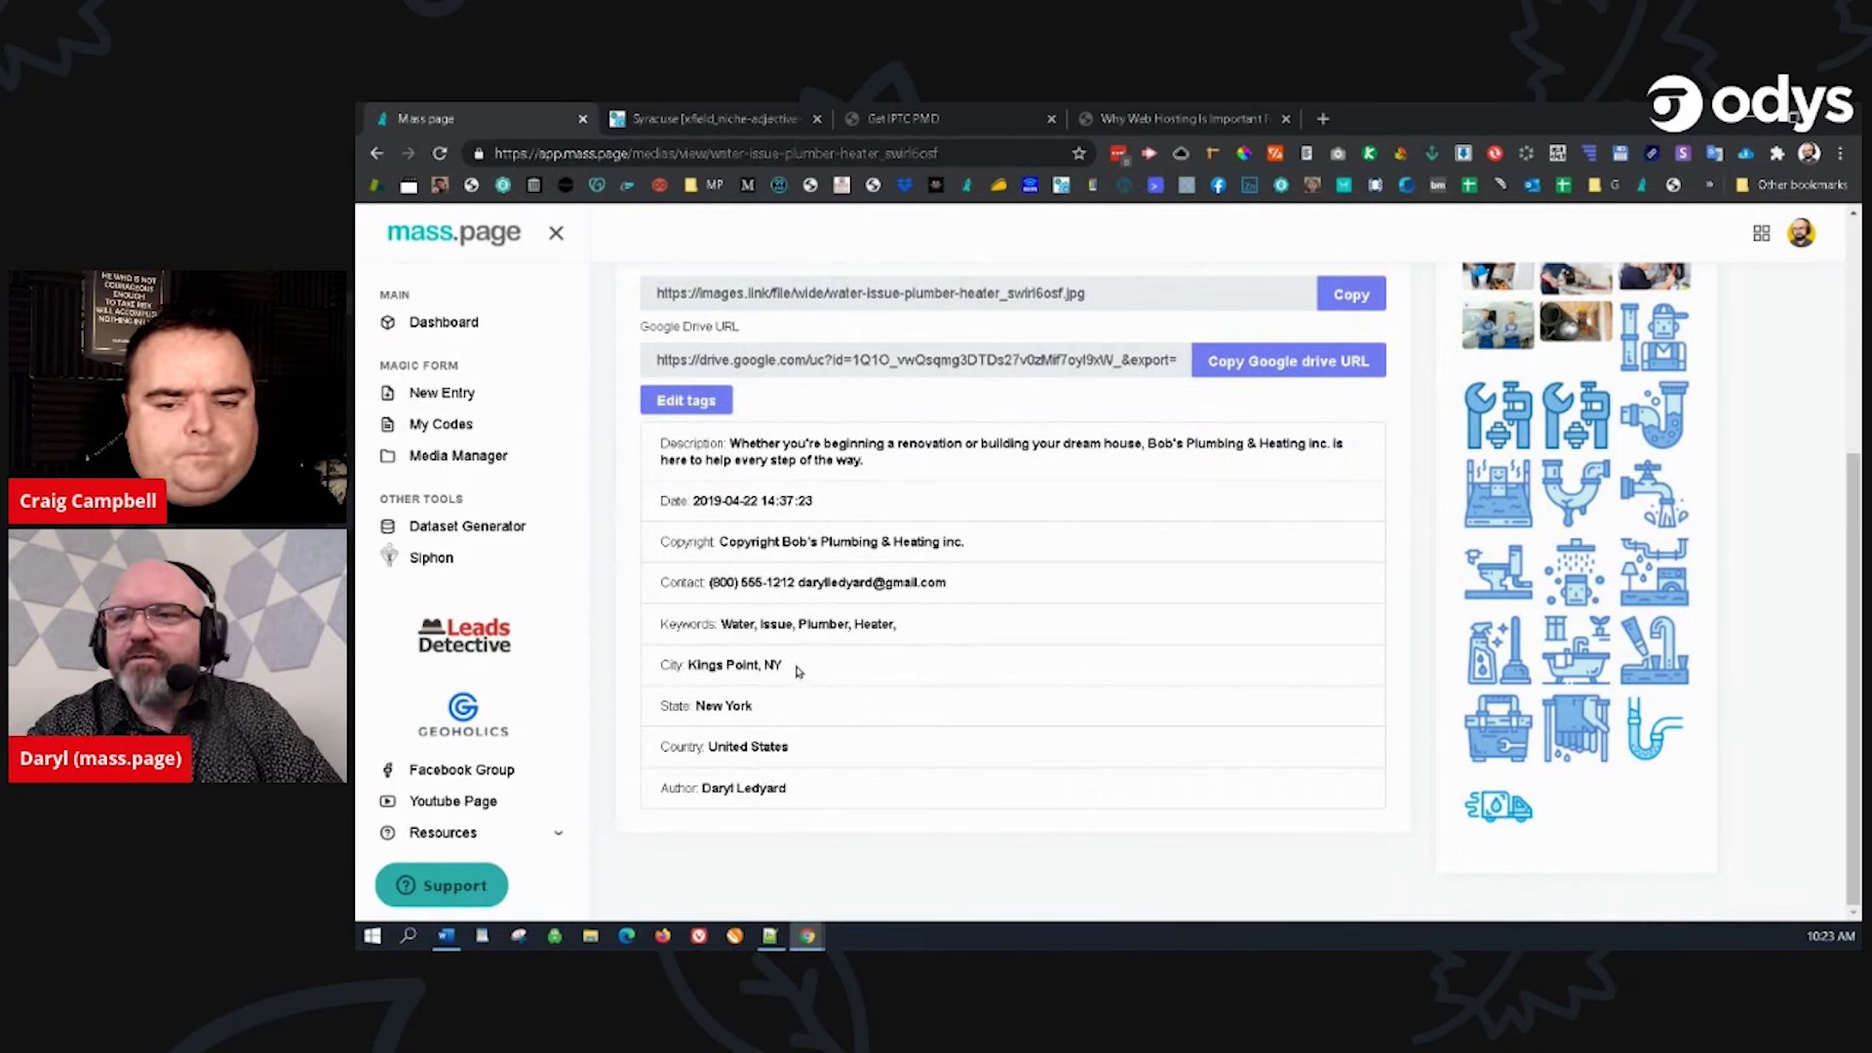
{"action": "left_click_drag", "start_coordinate": [798, 671], "coordinate": [687, 666]}
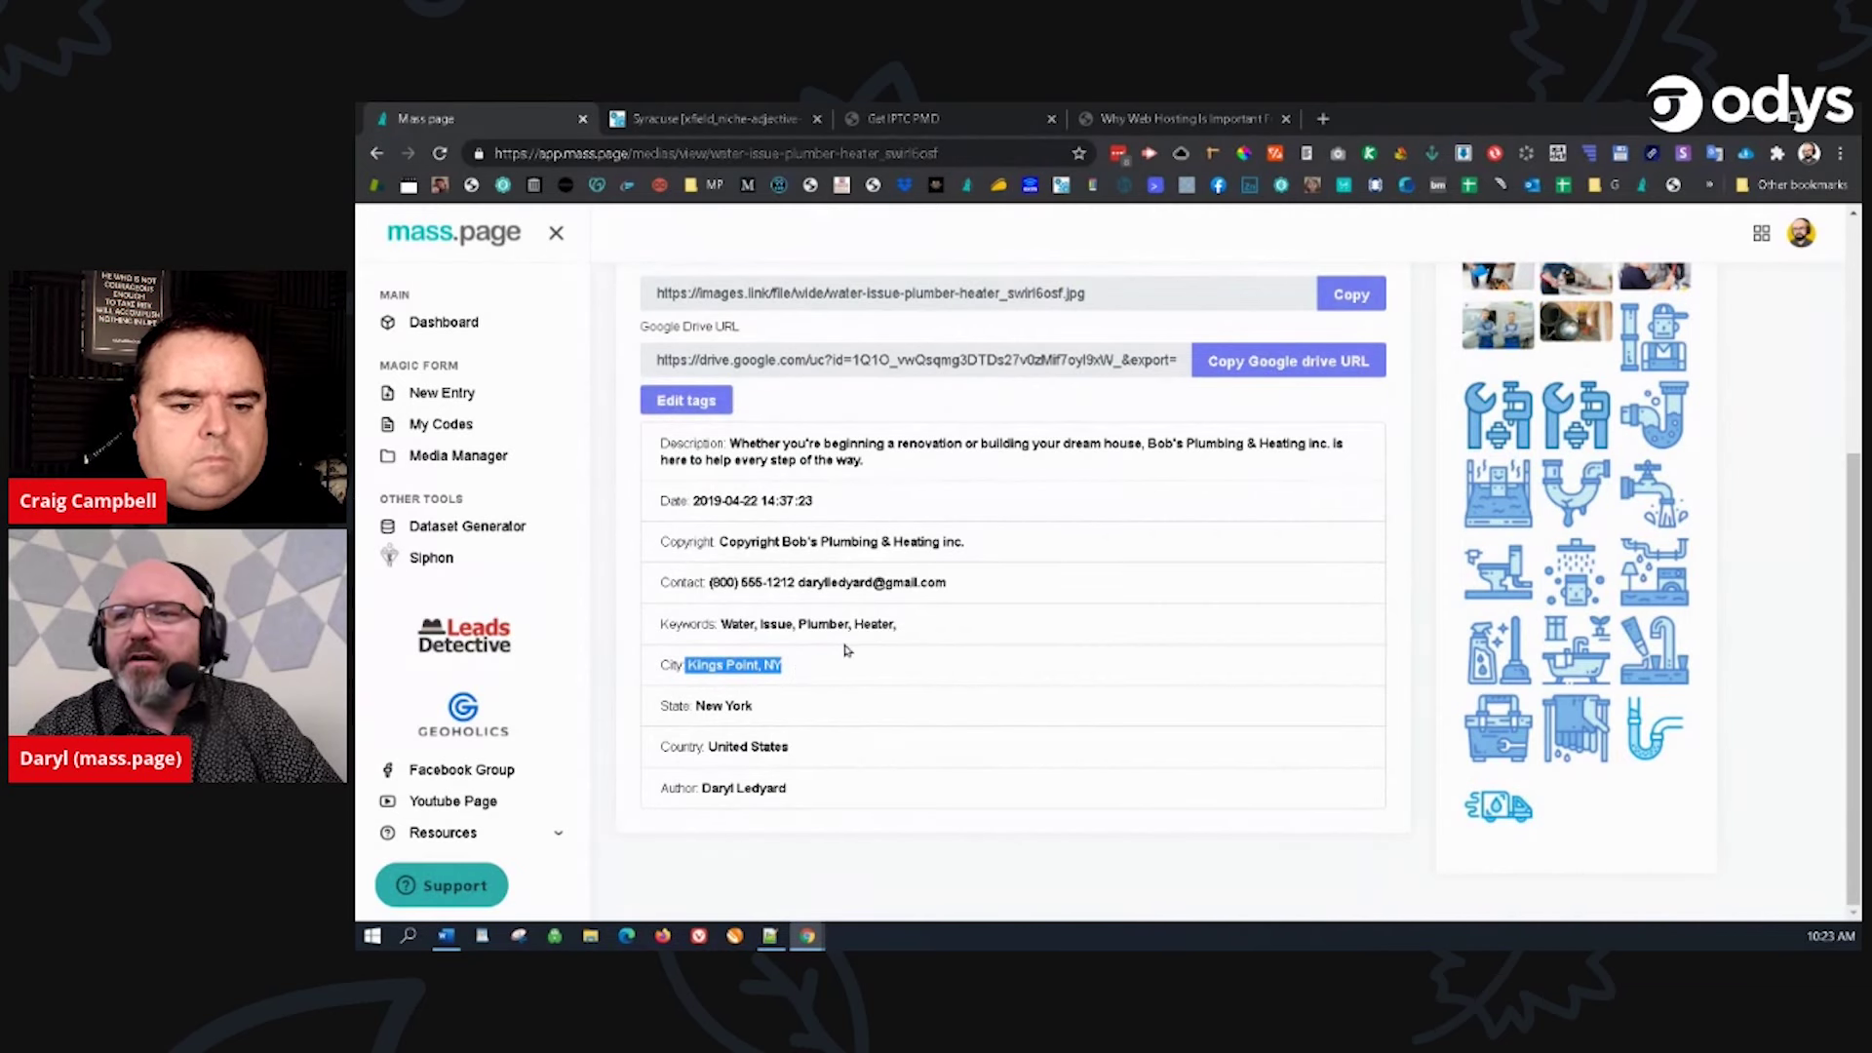
{"action": "scroll", "coordinate": [856, 652], "scroll_direction": "up", "scroll_amount": 4}
{"action": "scroll", "coordinate": [877, 647], "scroll_direction": "down", "scroll_amount": 2}
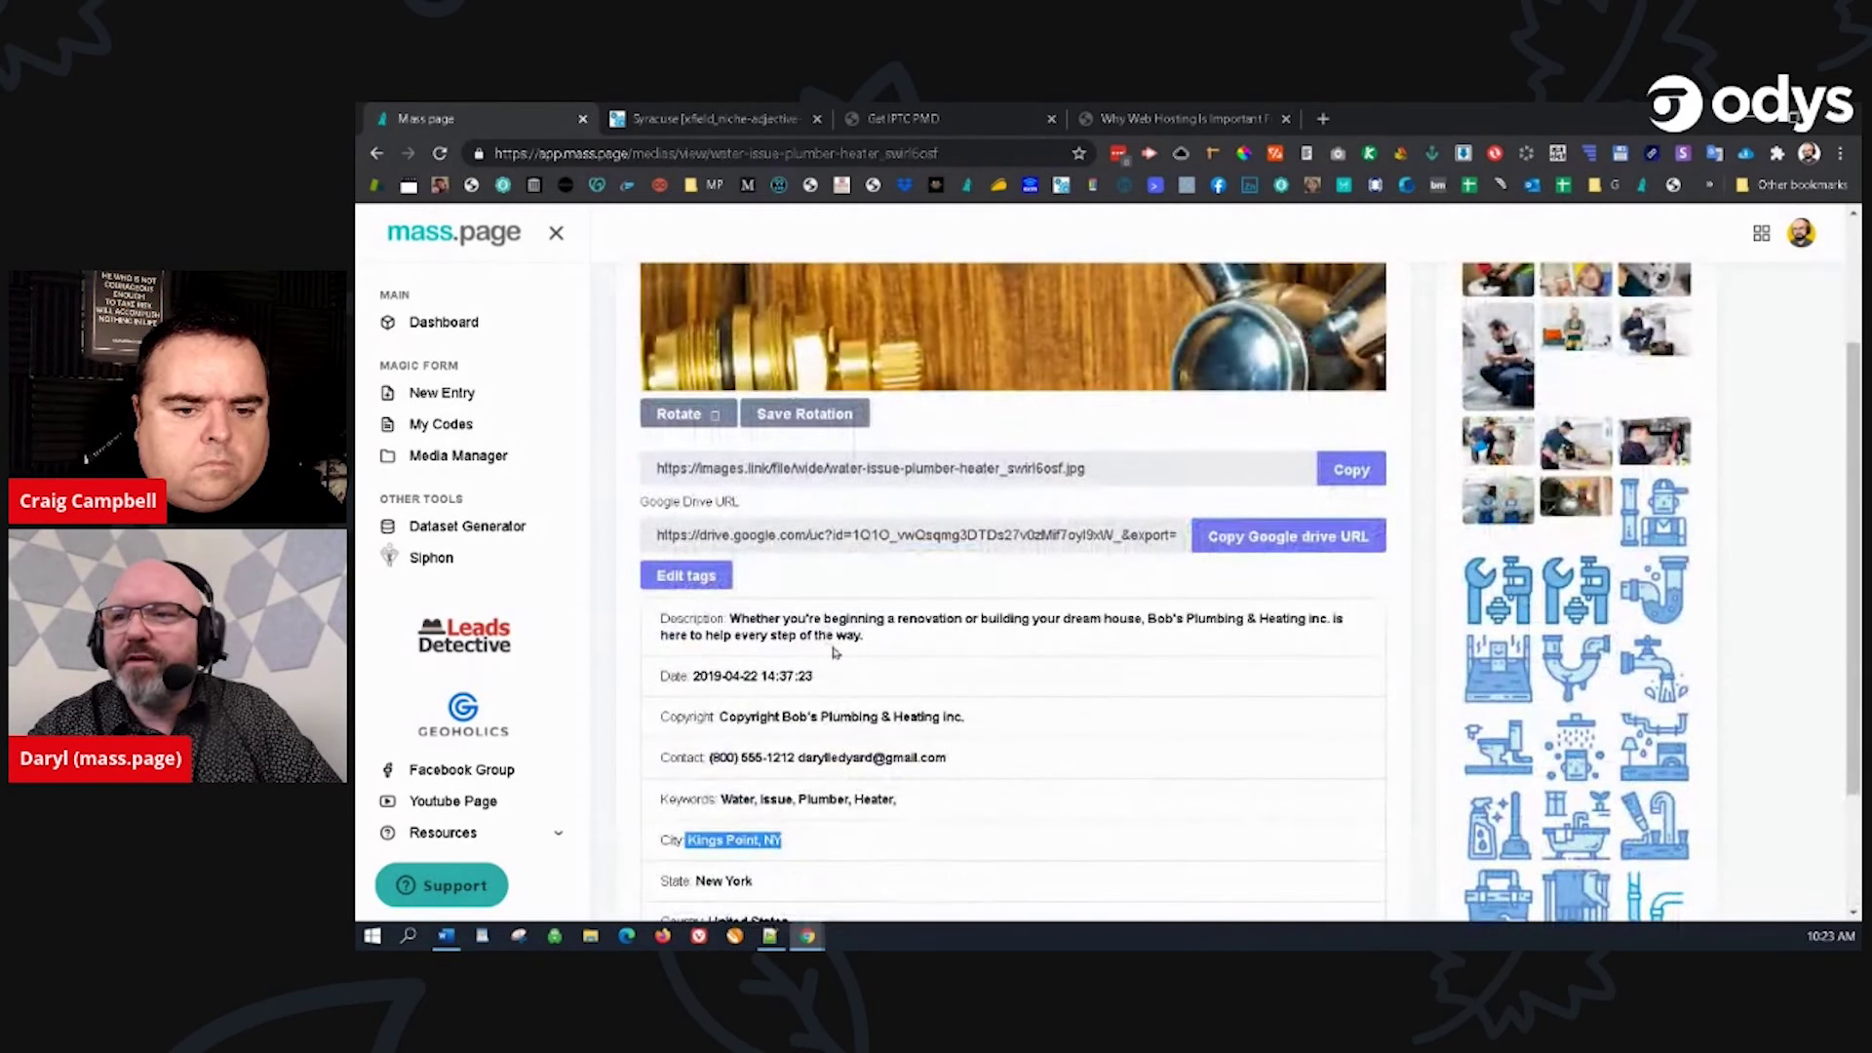
{"action": "left_click_drag", "start_coordinate": [890, 645], "coordinate": [741, 618]}
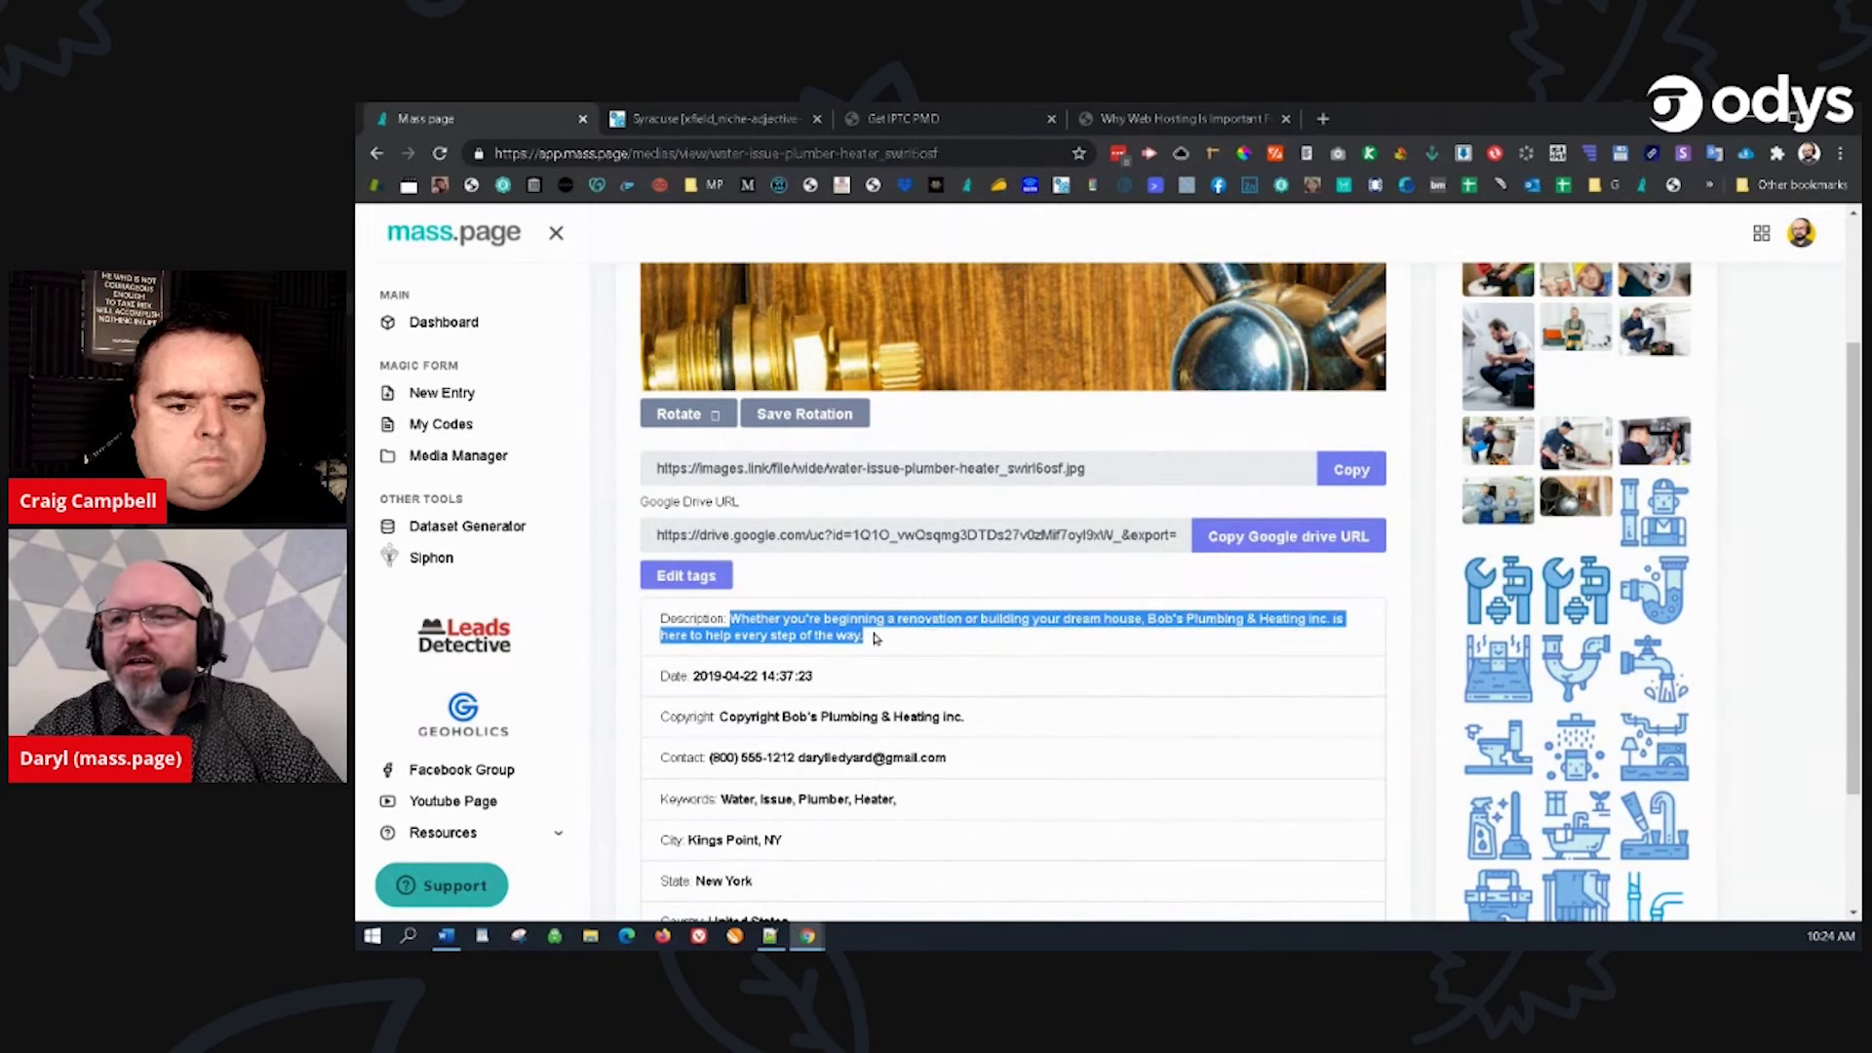
{"action": "left_click_drag", "start_coordinate": [824, 678], "coordinate": [696, 673]}
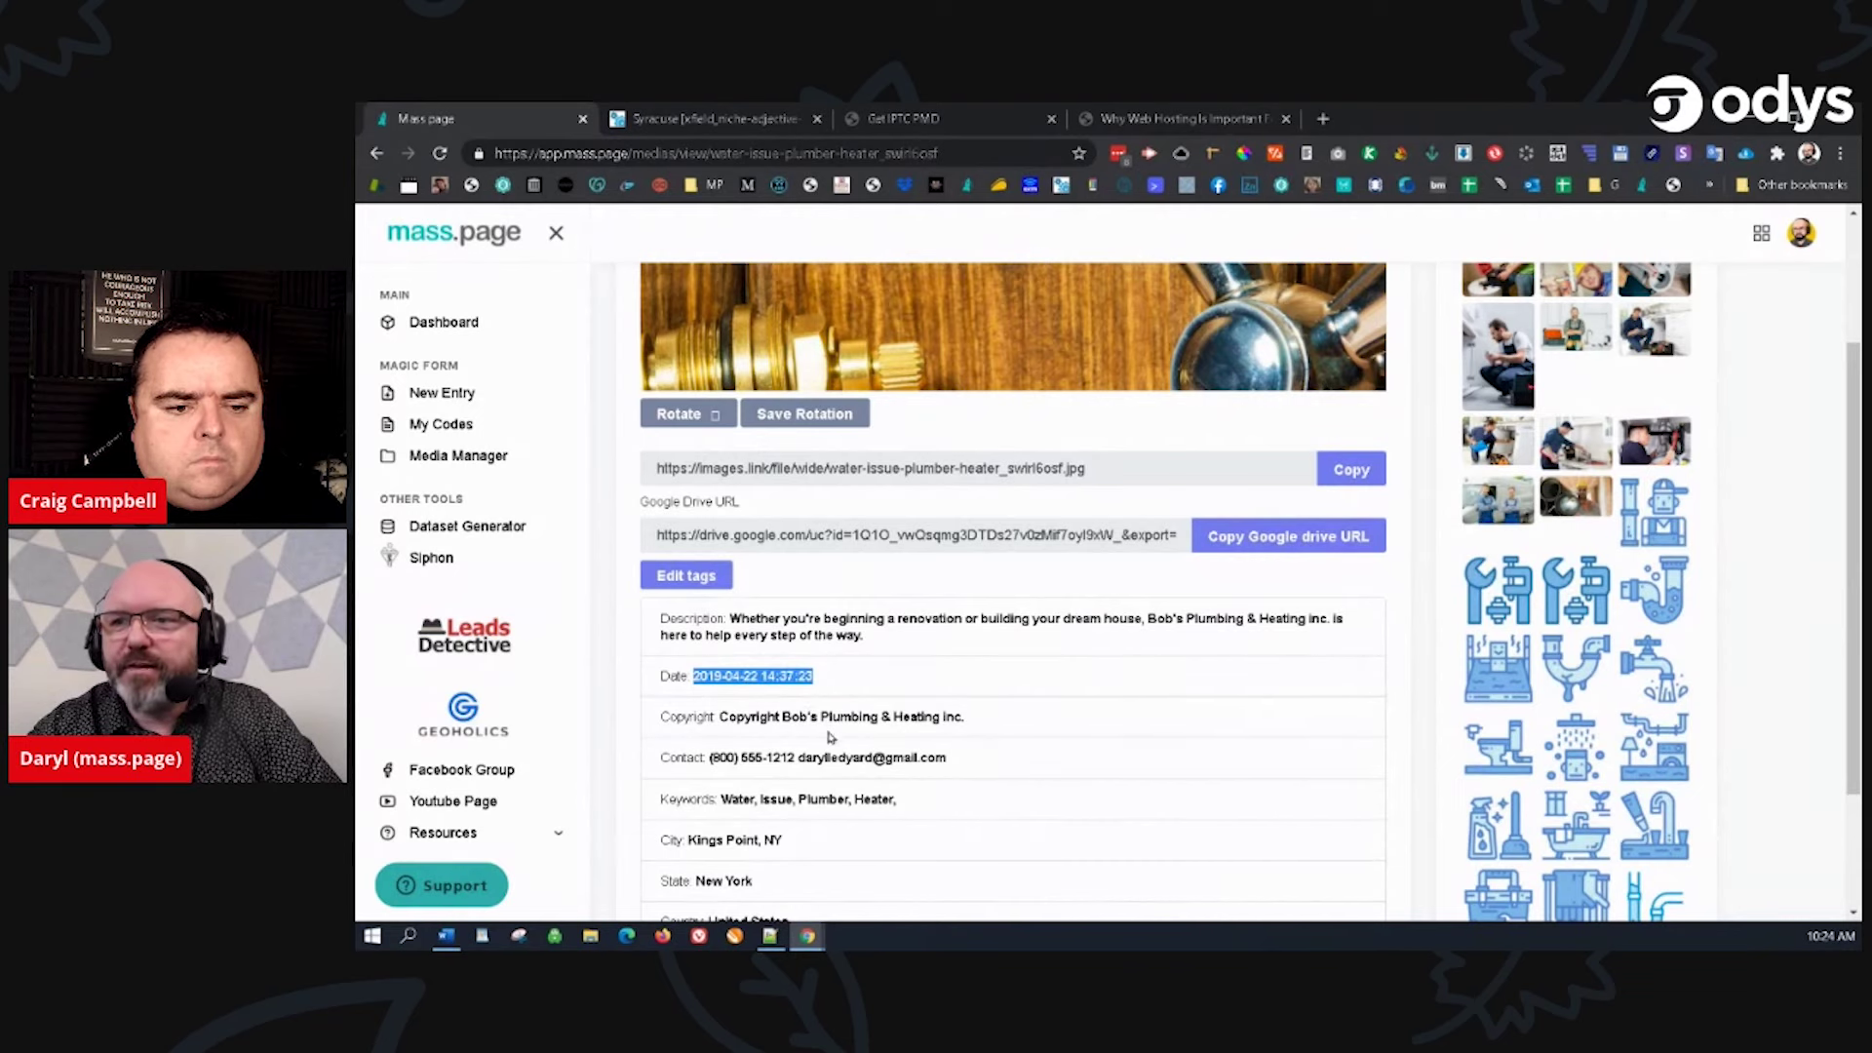
{"action": "left_click_drag", "start_coordinate": [897, 800], "coordinate": [724, 800]}
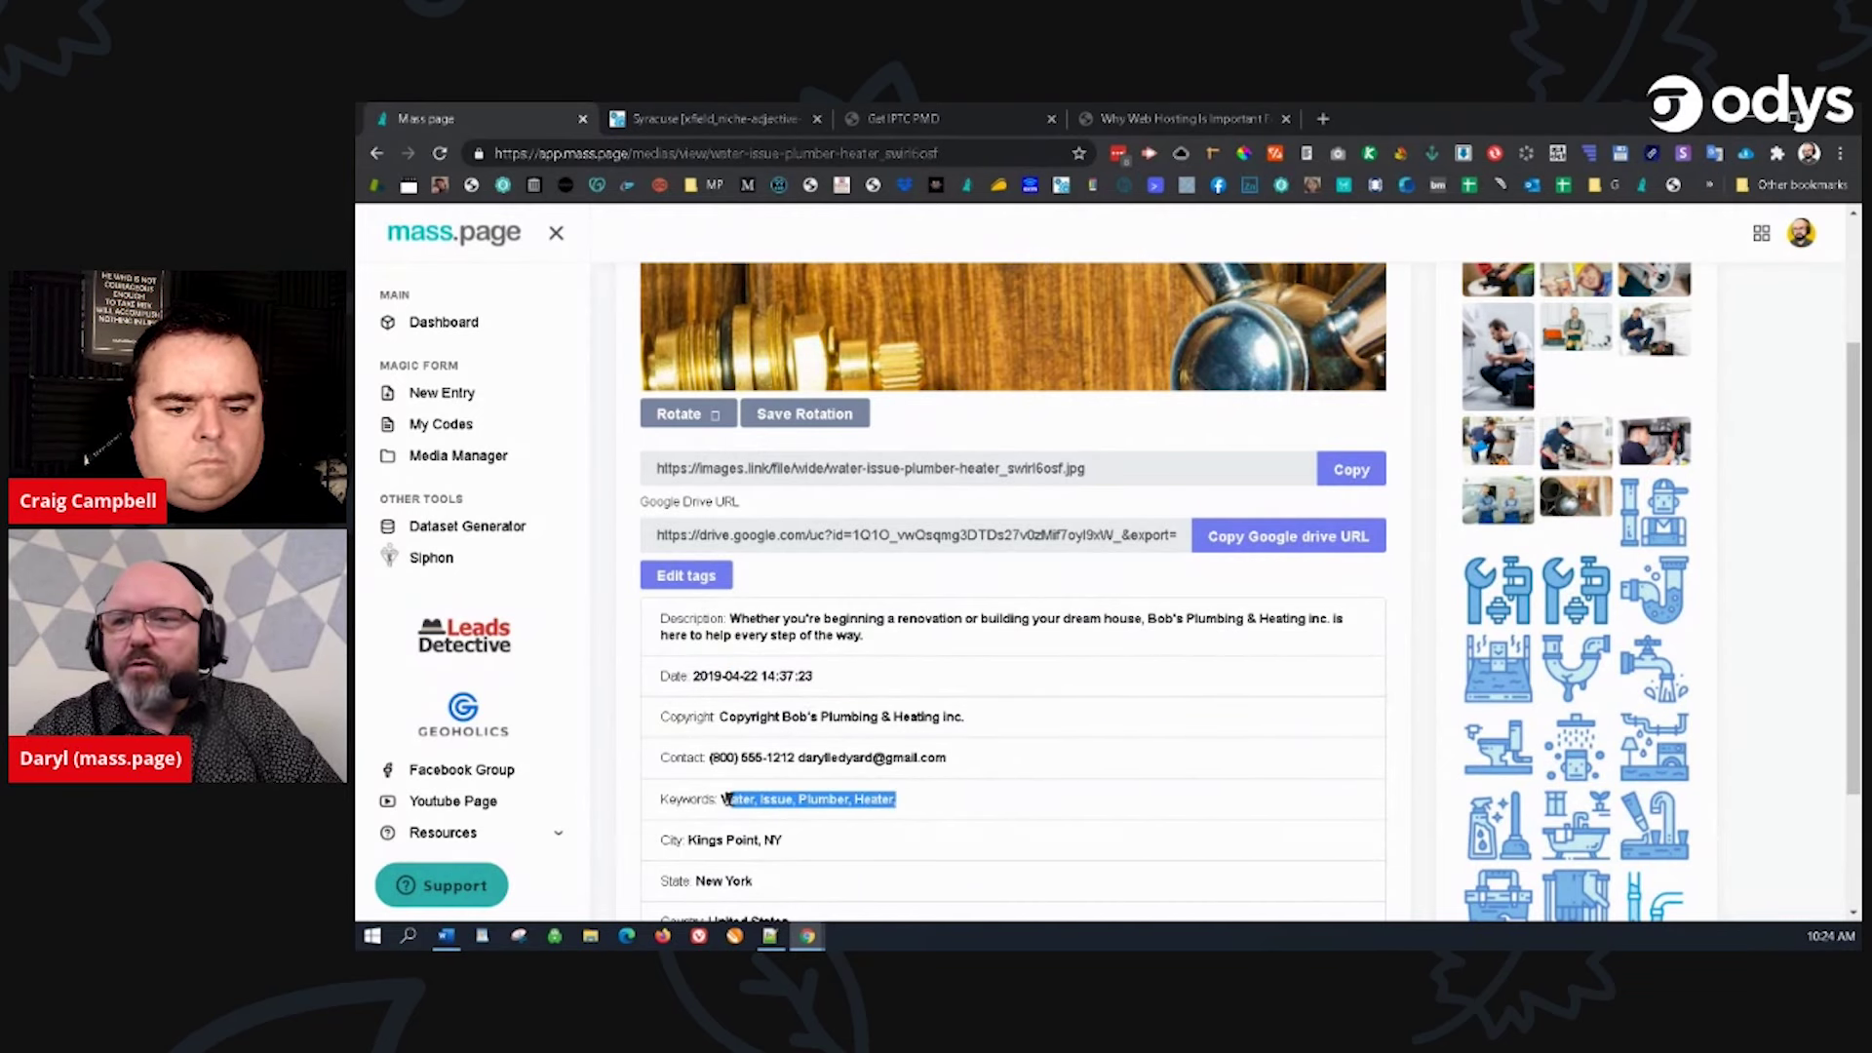
{"action": "scroll", "coordinate": [888, 830], "scroll_direction": "down", "scroll_amount": 2}
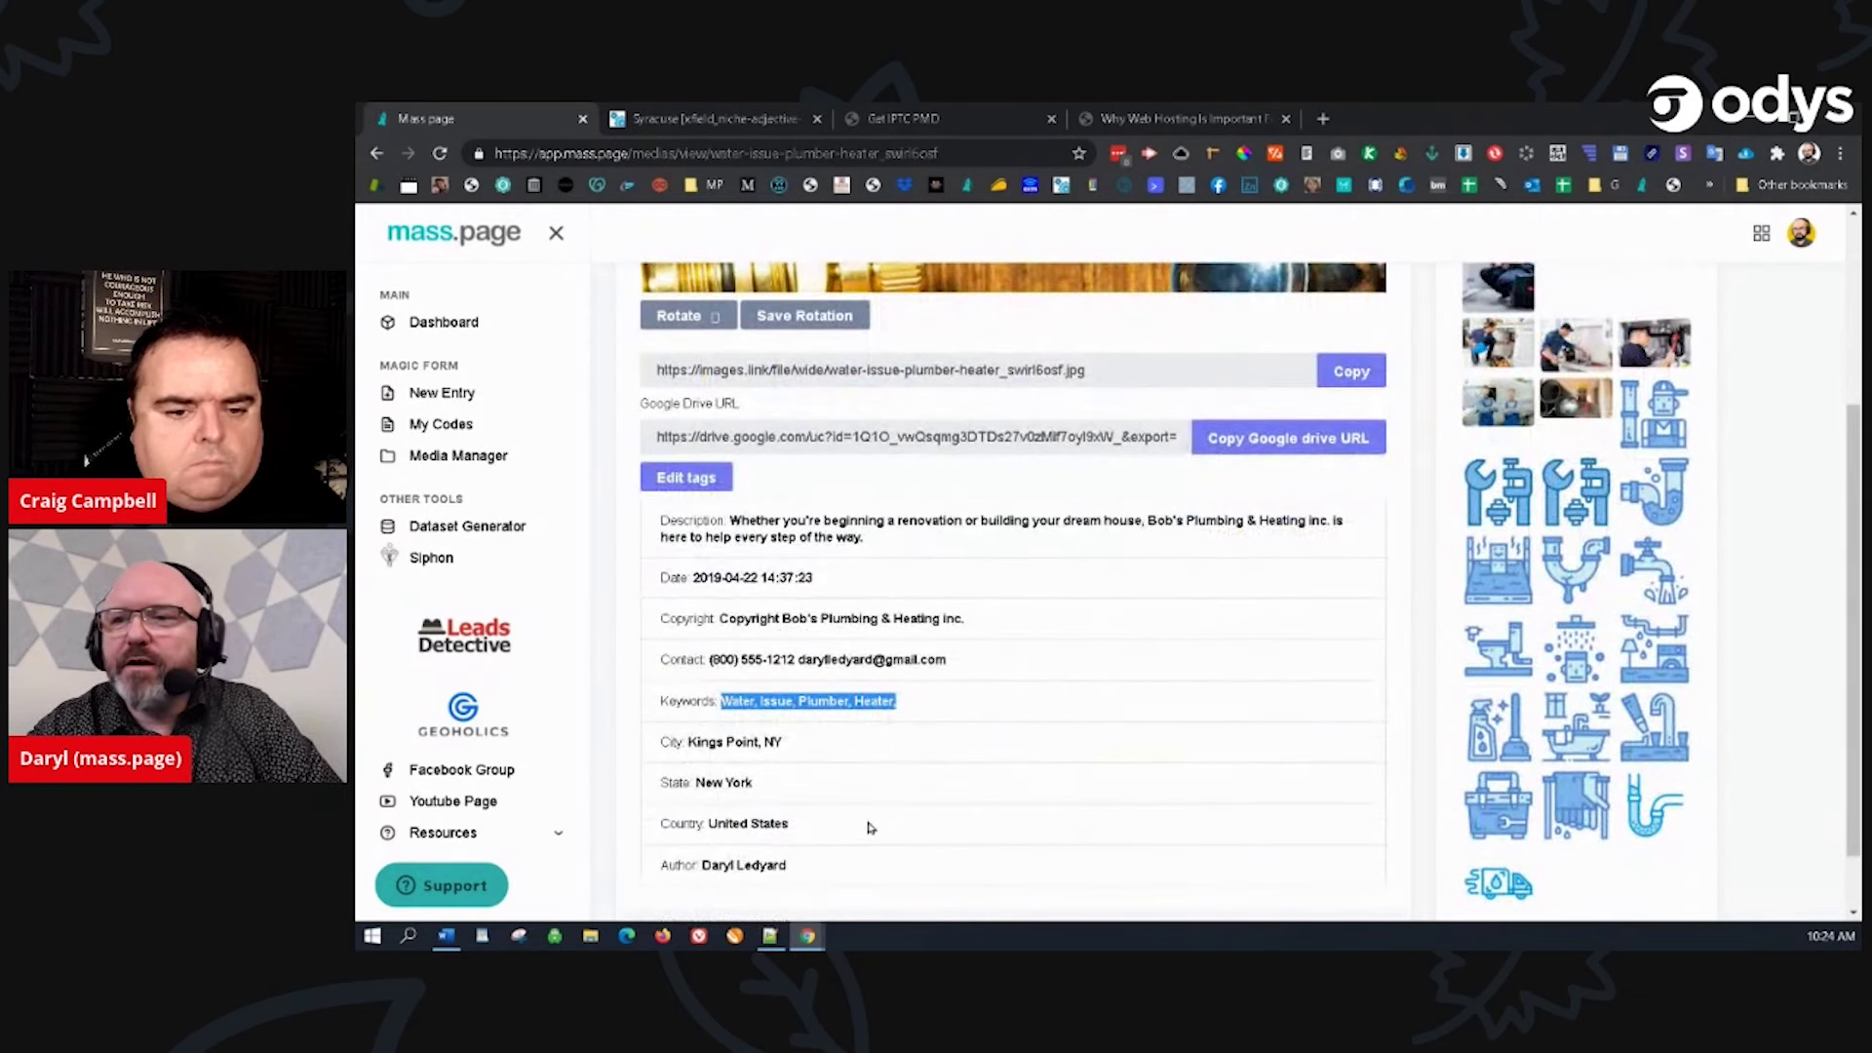
{"action": "scroll", "coordinate": [858, 814], "scroll_direction": "up", "scroll_amount": 2}
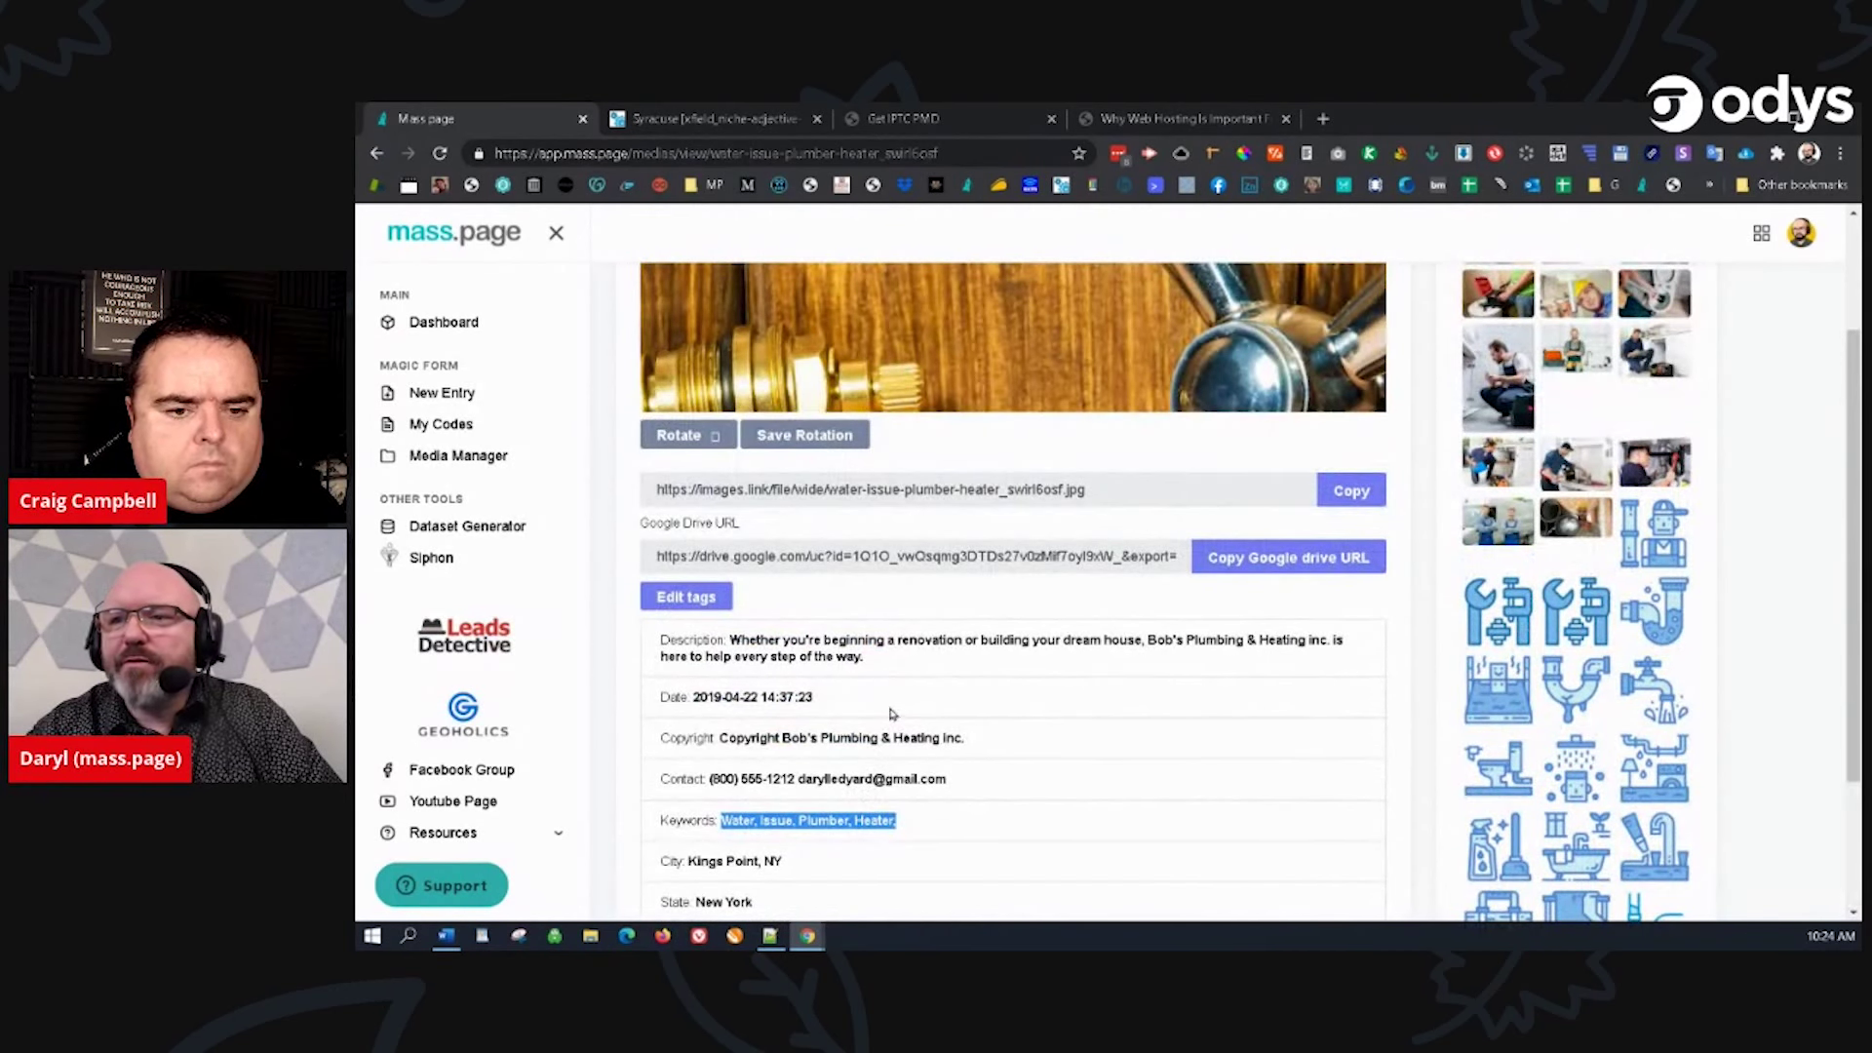
{"action": "scroll", "coordinate": [885, 463], "scroll_direction": "up", "scroll_amount": 1}
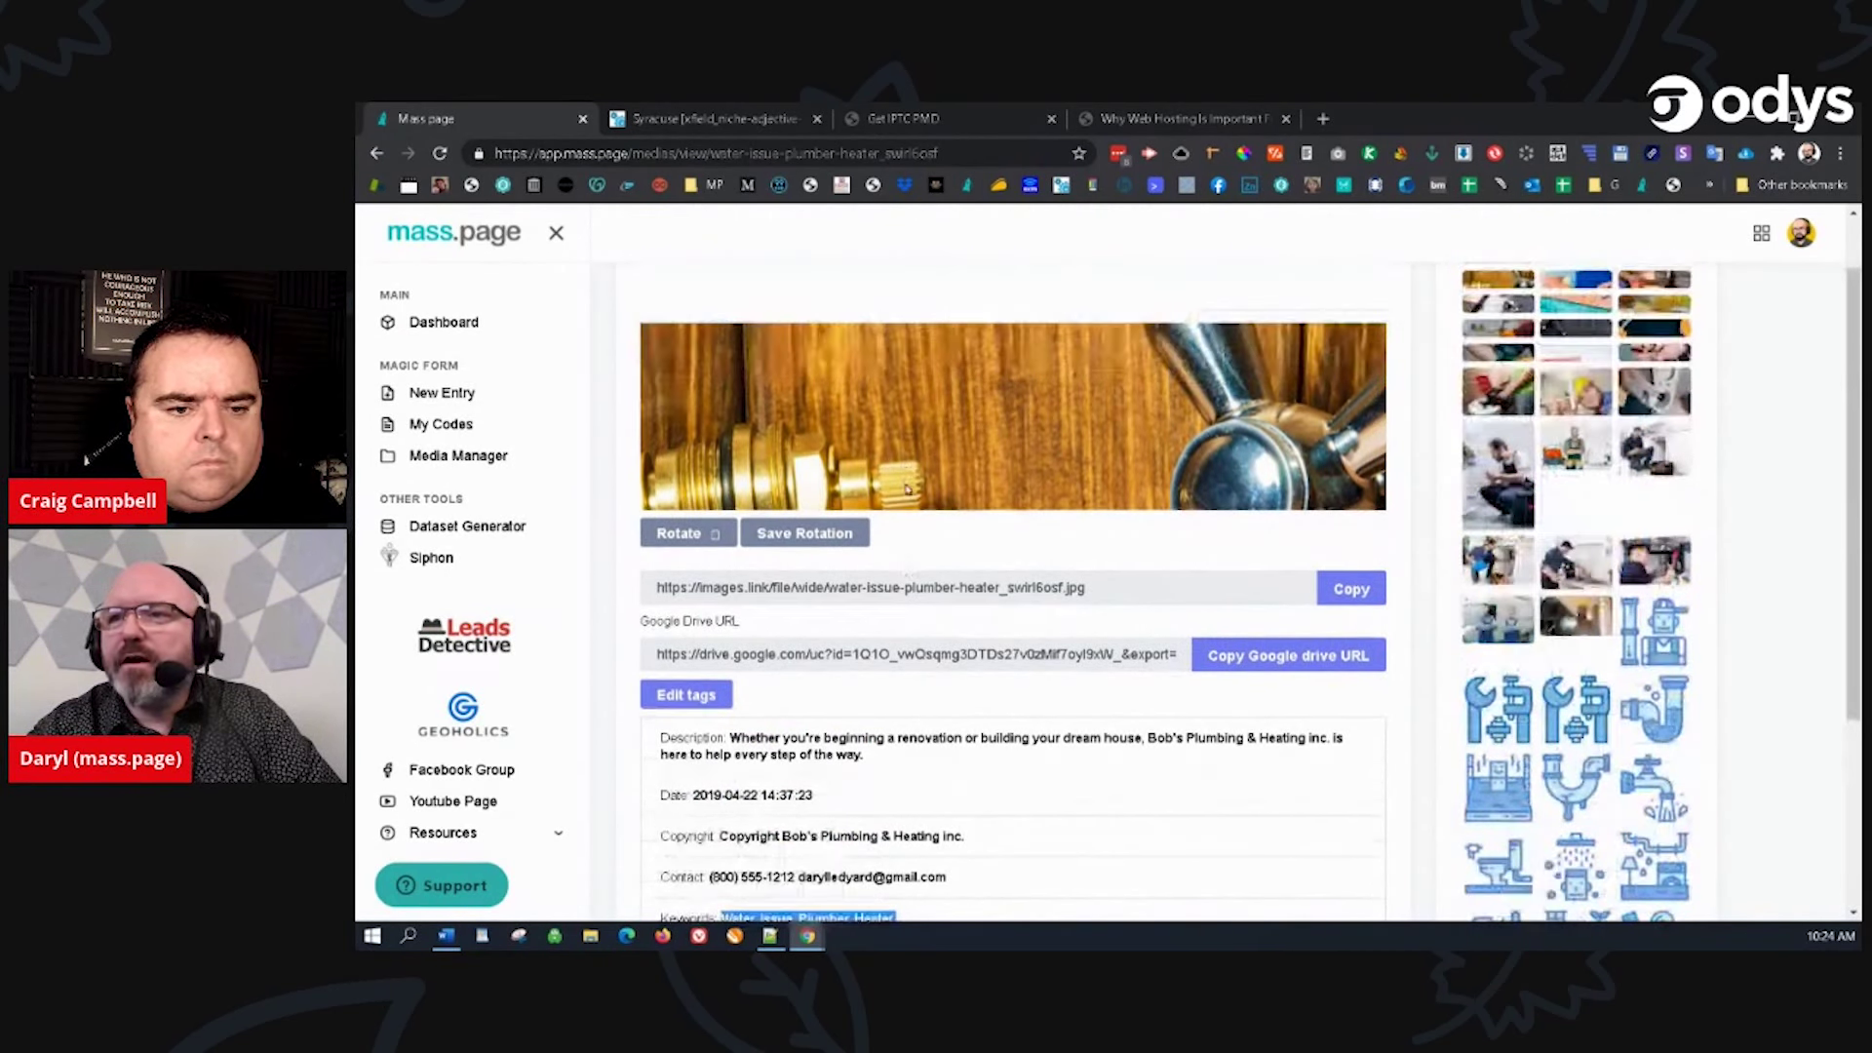
{"action": "left_click", "coordinate": [737, 534]}
{"action": "scroll", "coordinate": [928, 535], "scroll_direction": "up", "scroll_amount": 1}
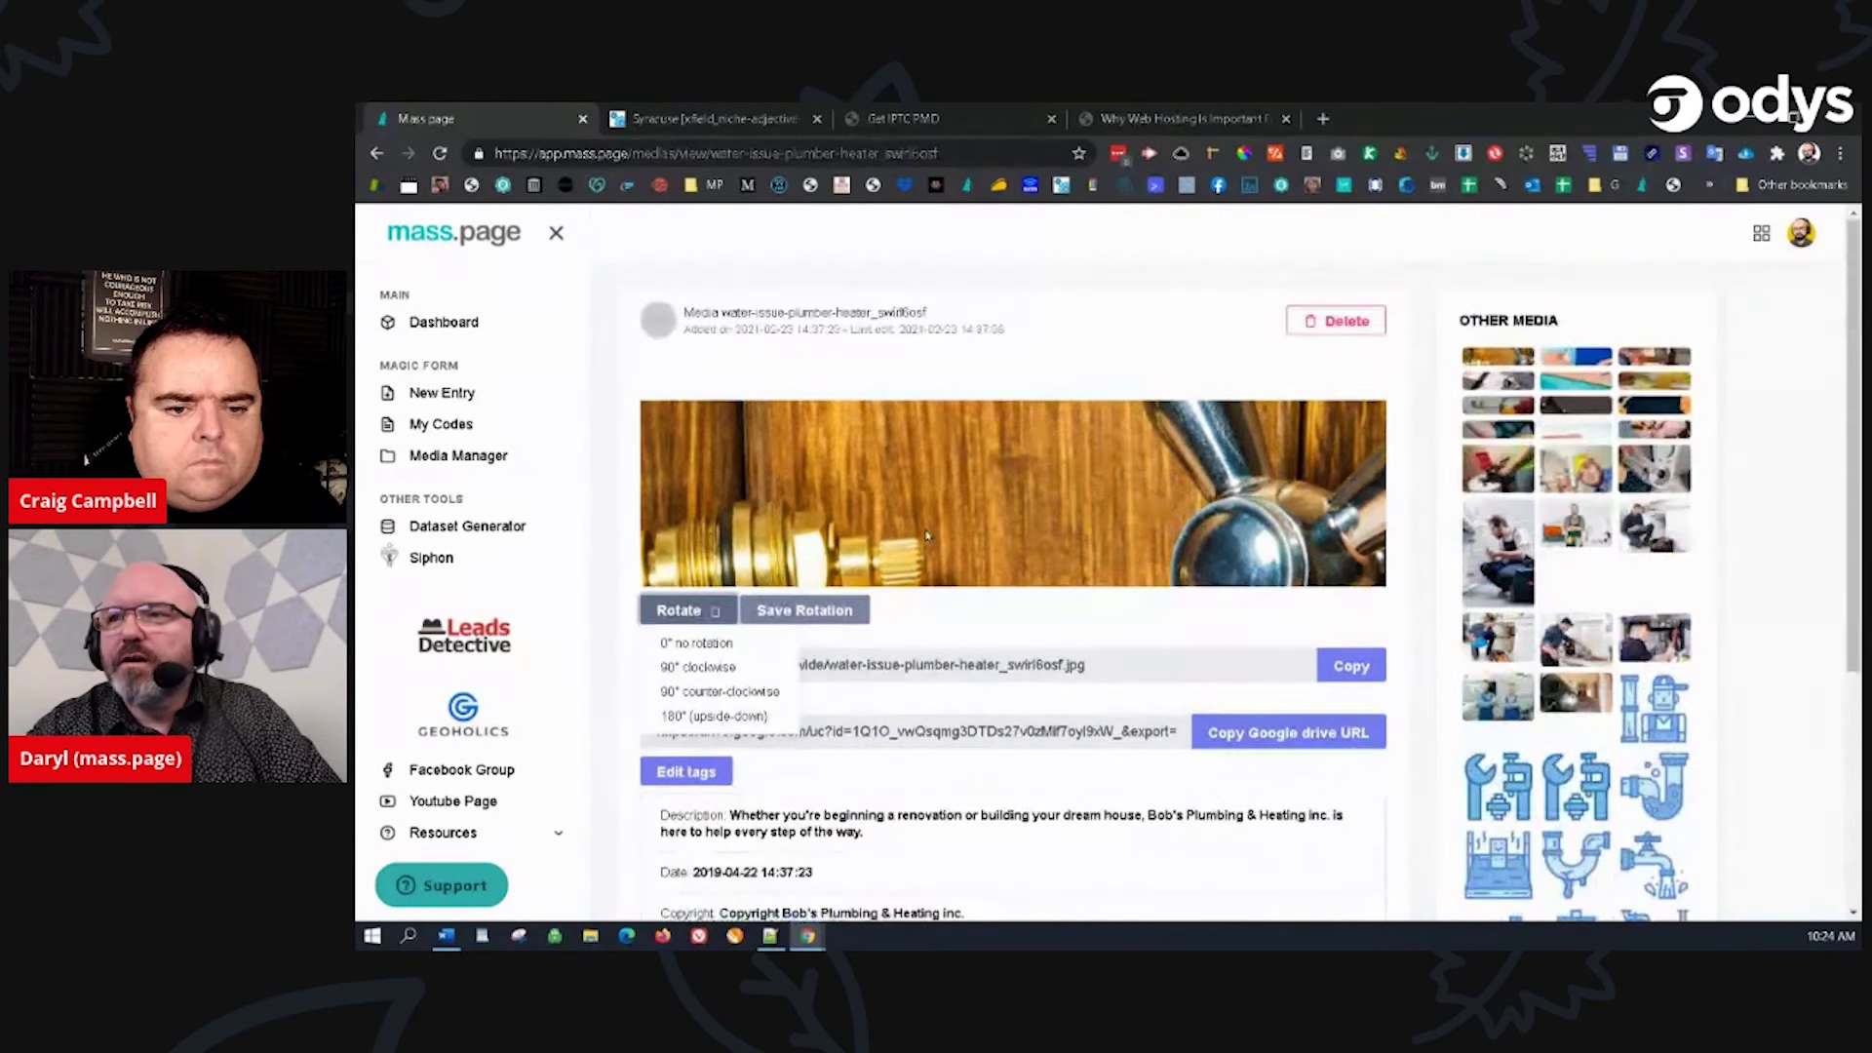
{"action": "left_click", "coordinate": [686, 617]}
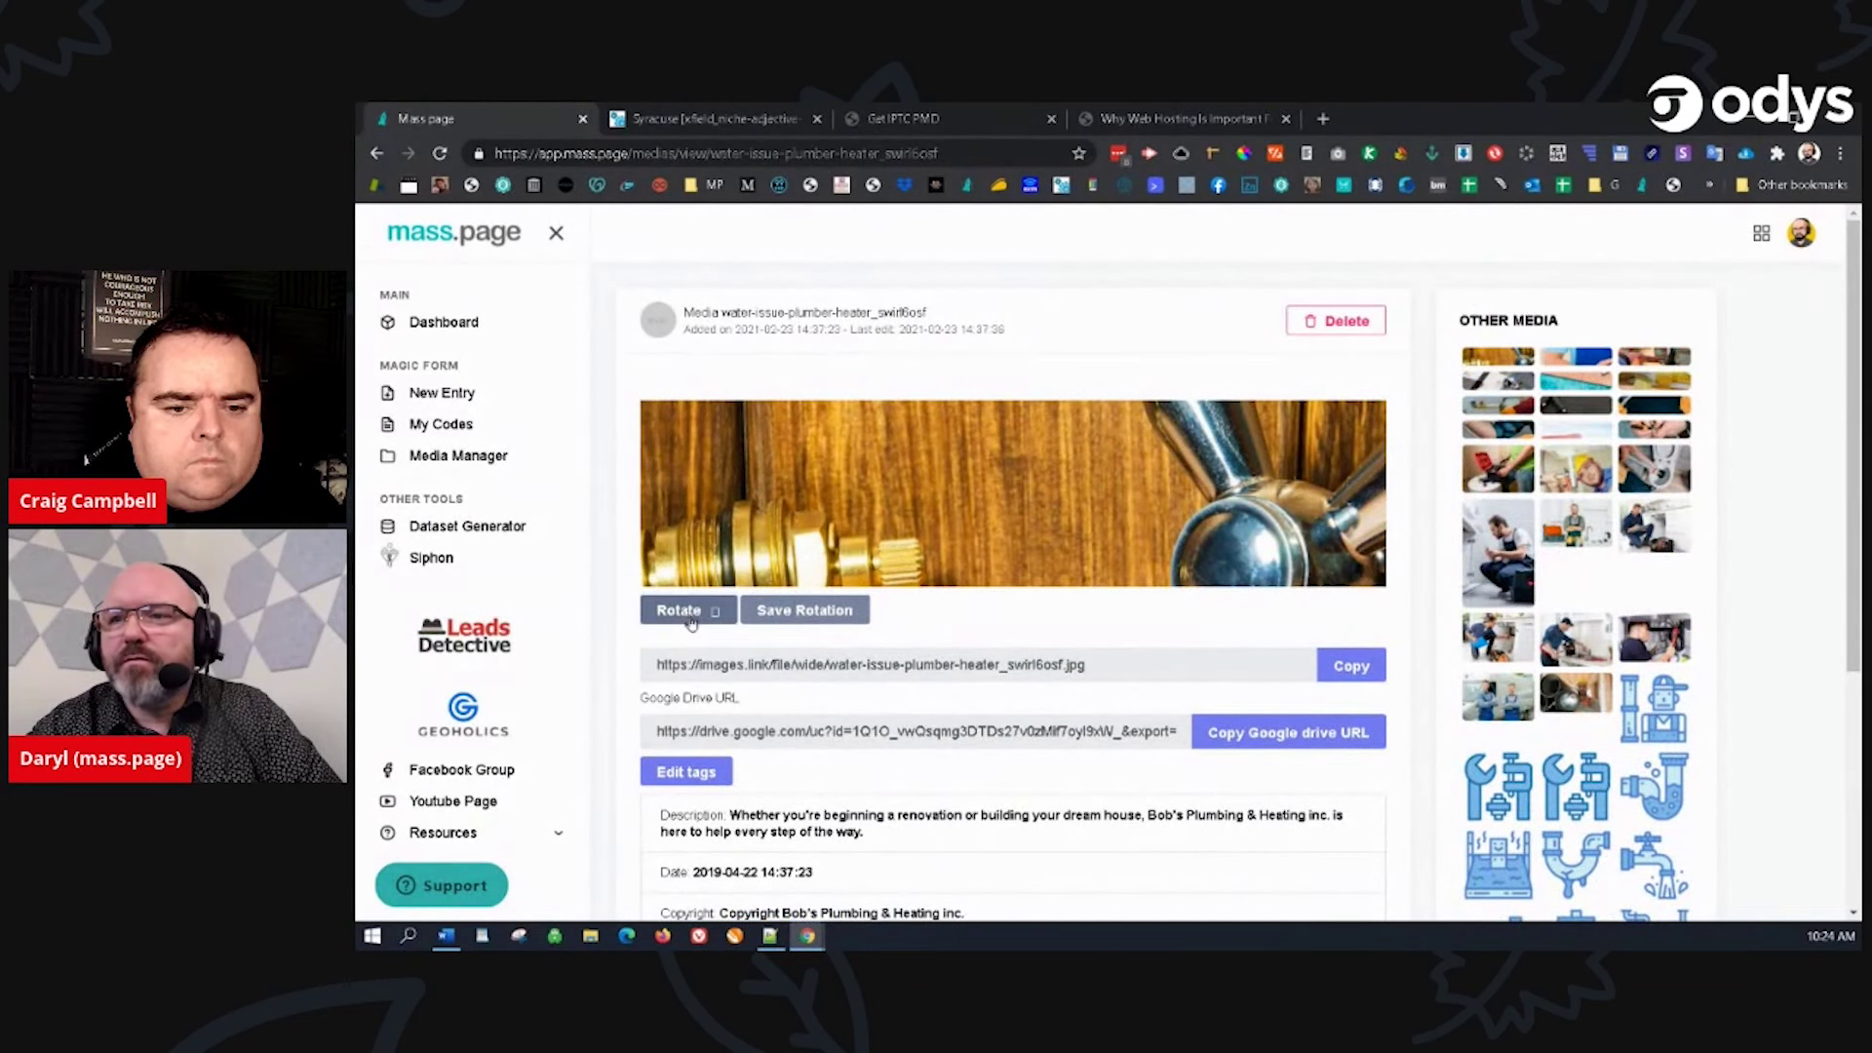
{"action": "left_click", "coordinate": [688, 614]}
{"action": "left_click", "coordinate": [694, 664]}
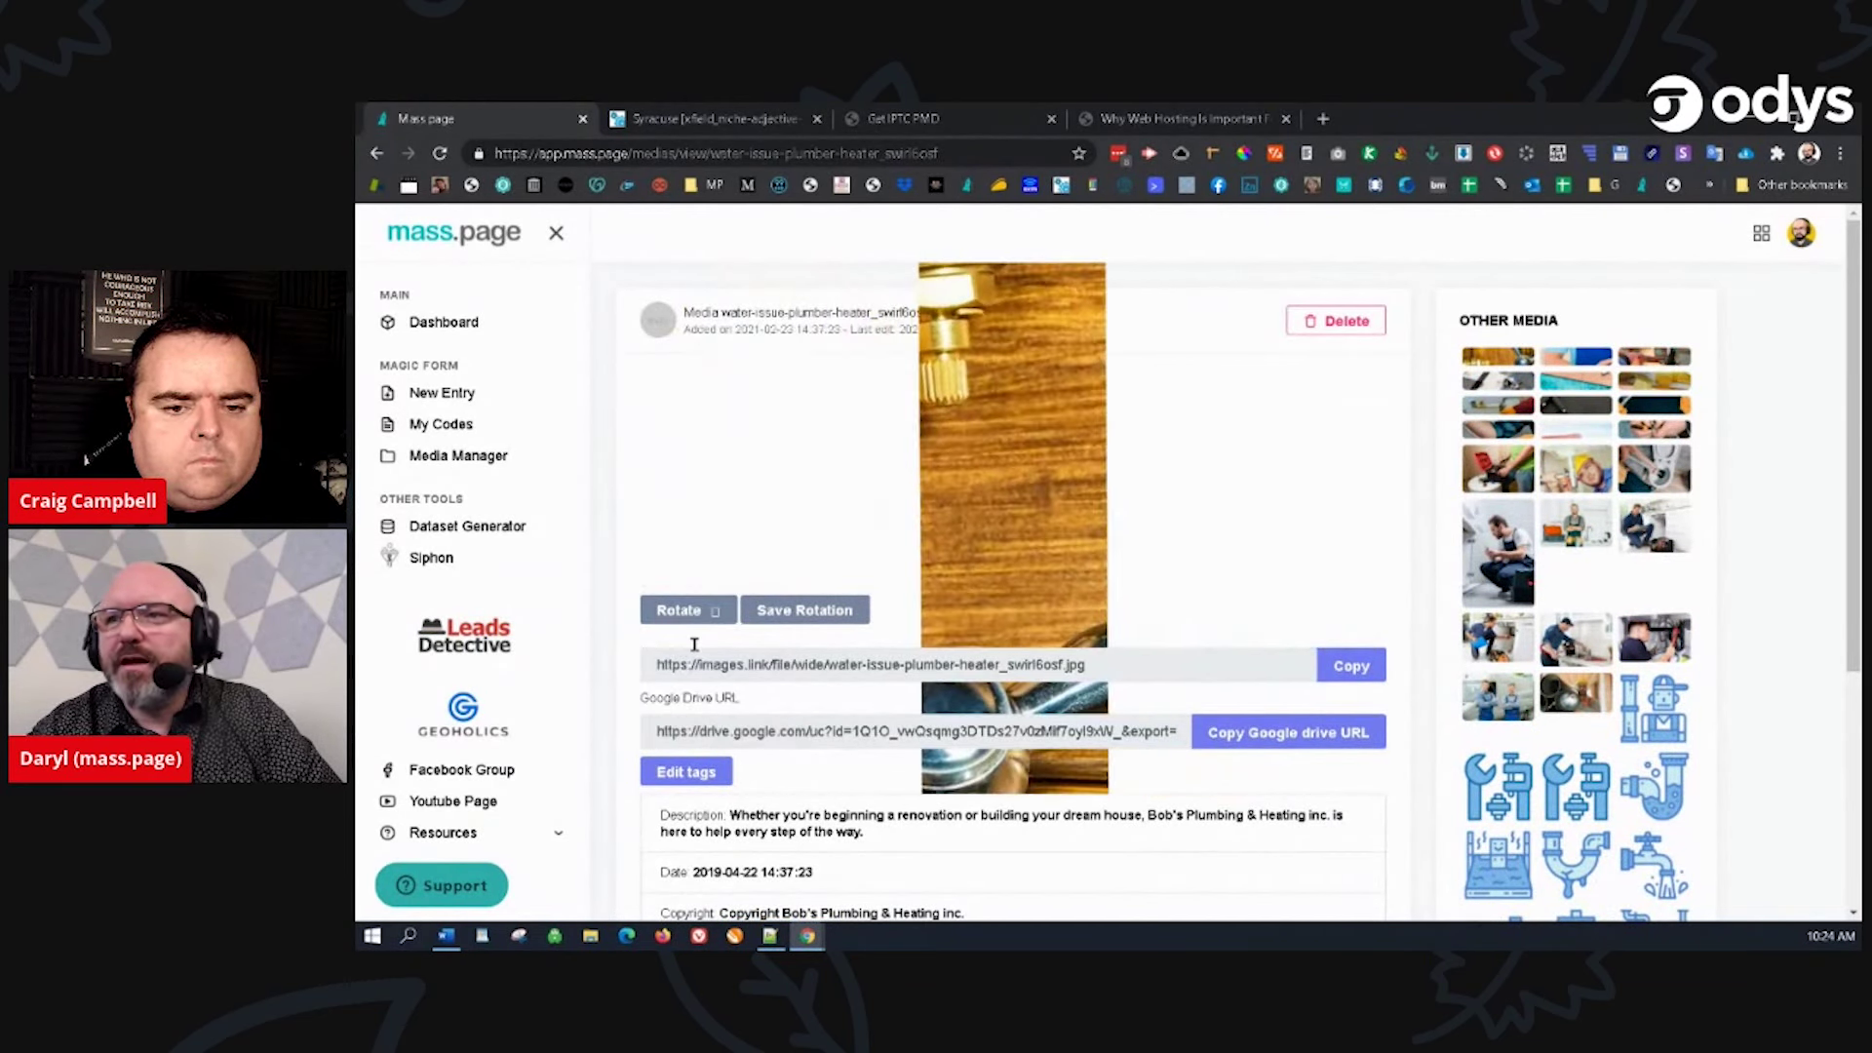
{"action": "left_click", "coordinate": [710, 614]}
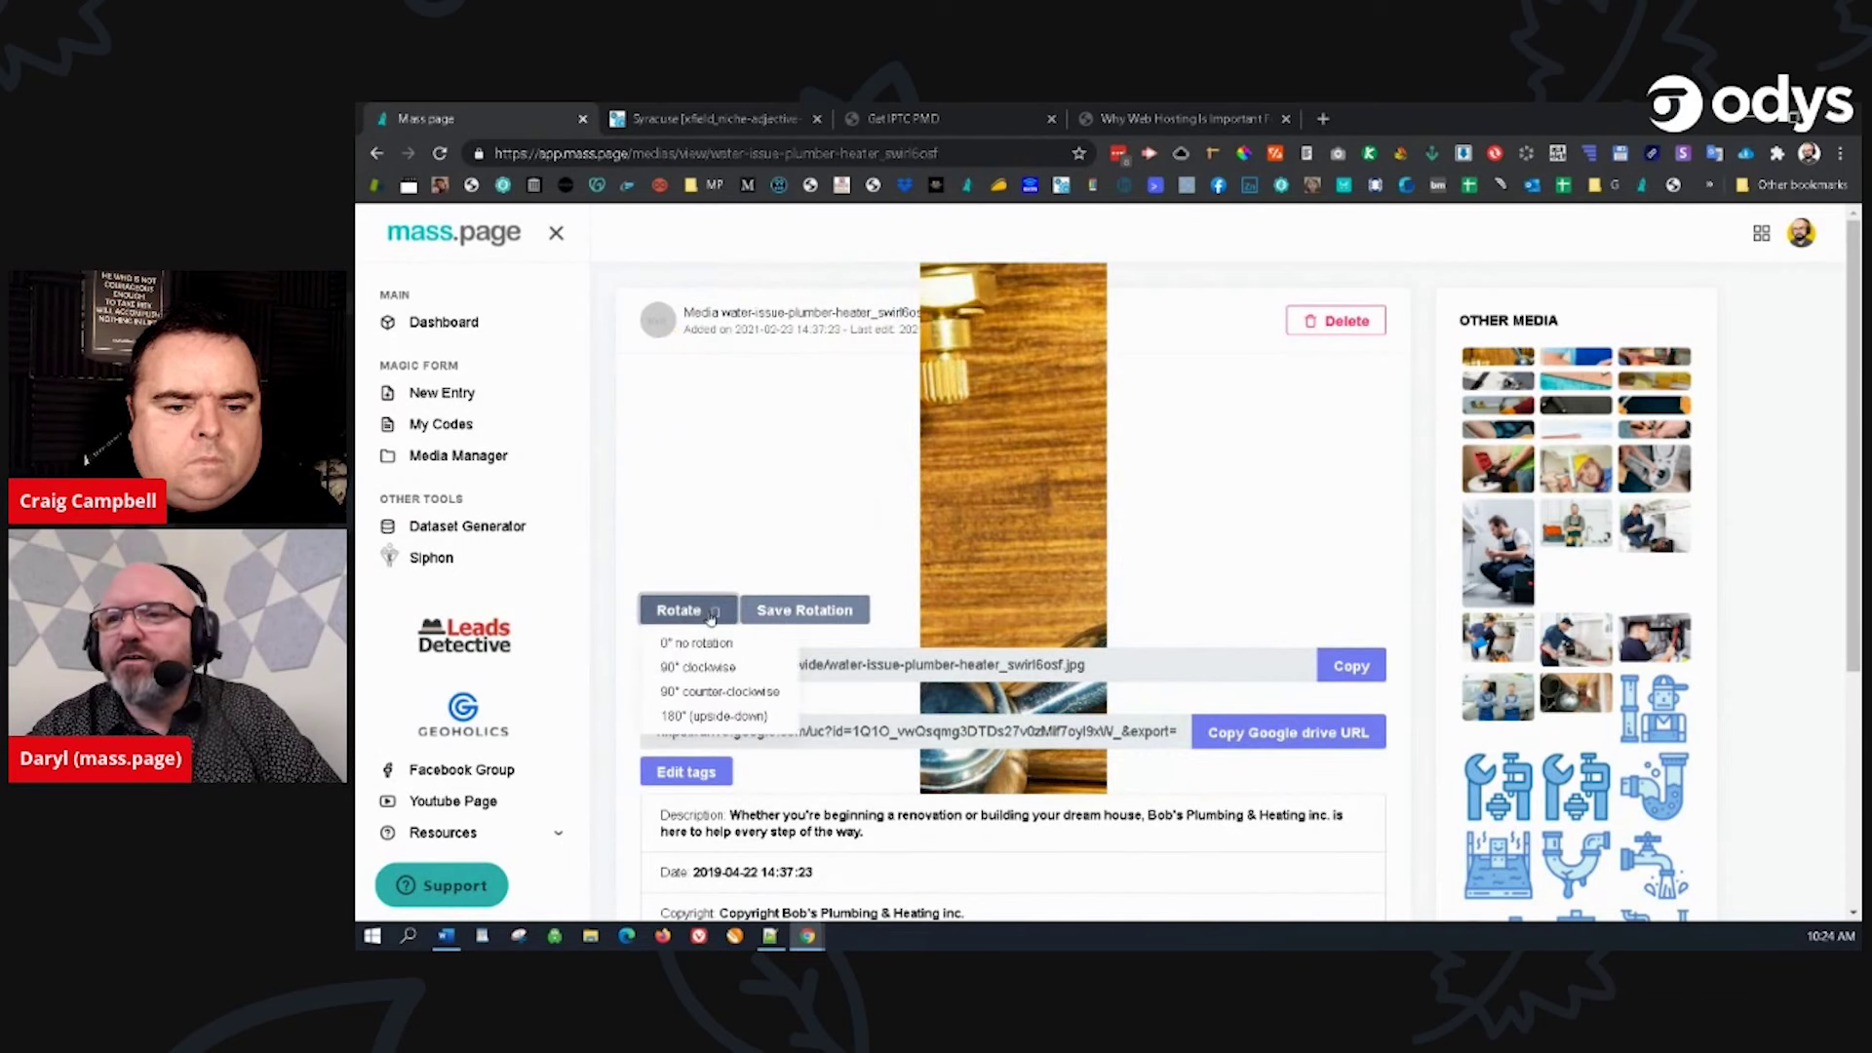
{"action": "left_click", "coordinate": [697, 642]}
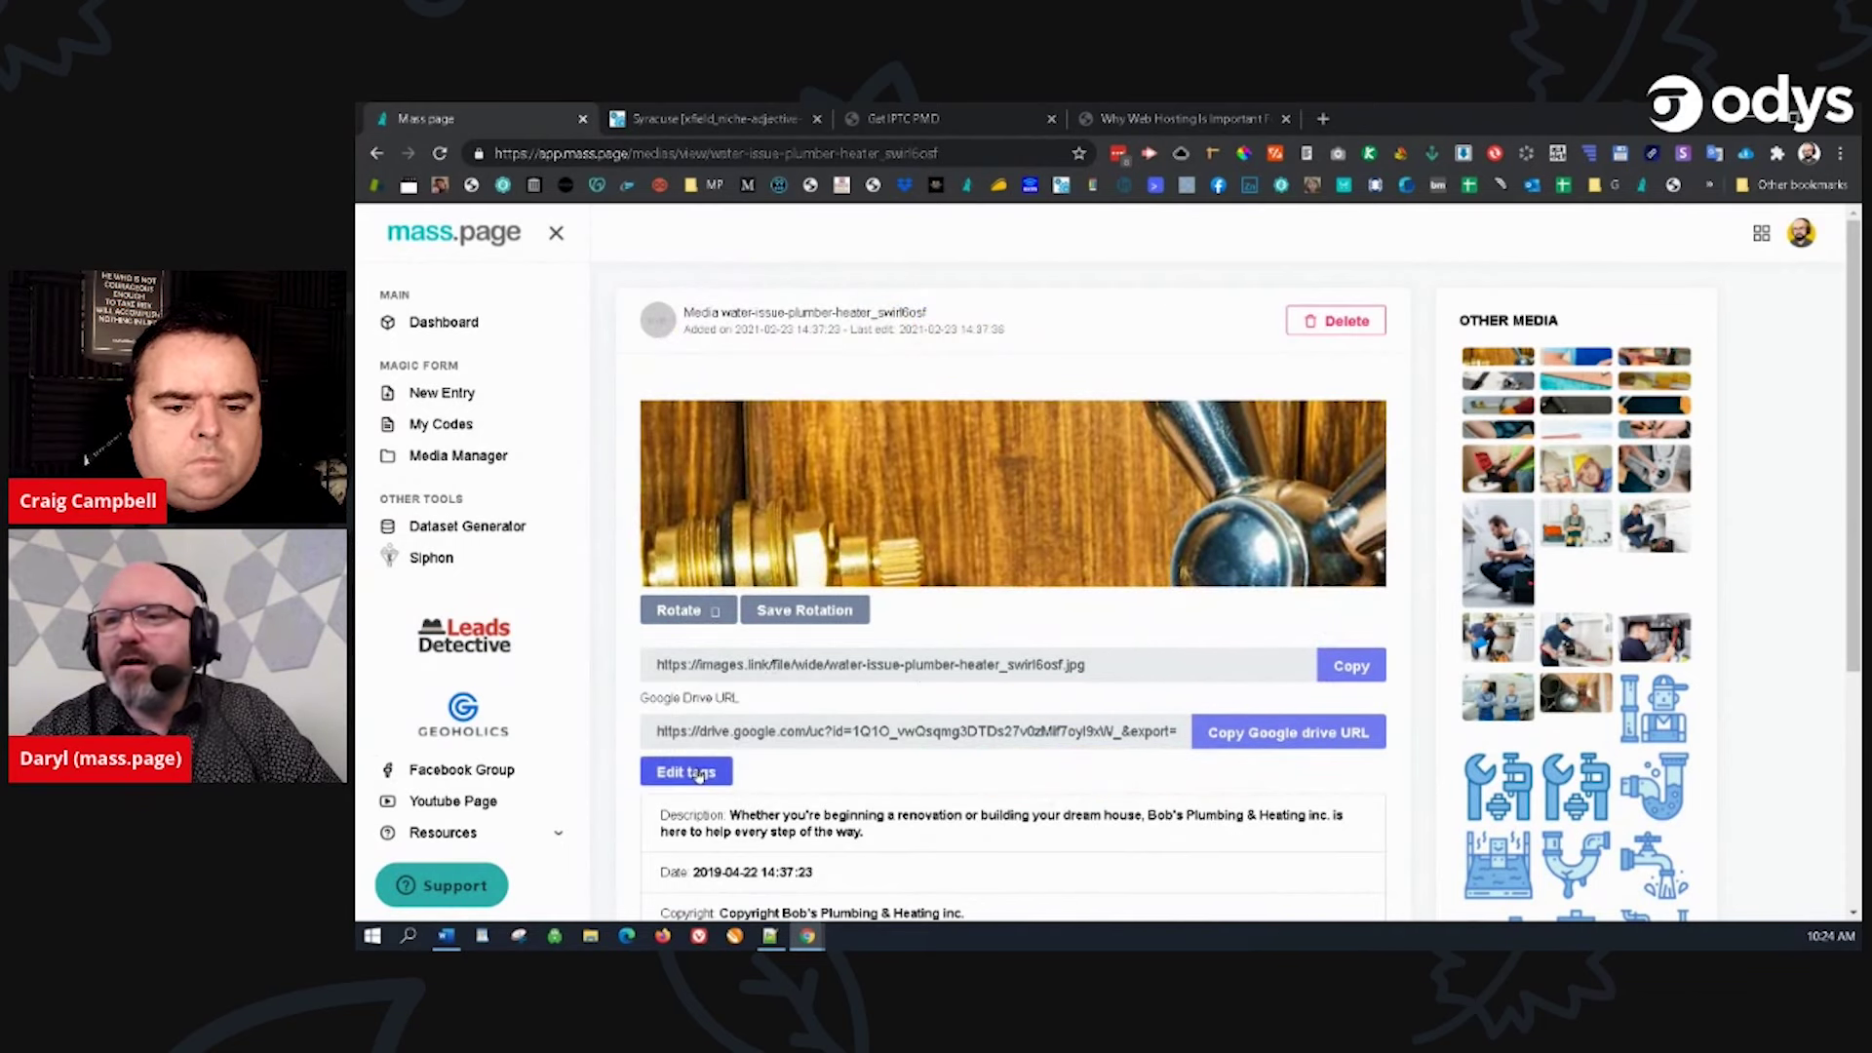
{"action": "left_click", "coordinate": [698, 773]}
{"action": "scroll", "coordinate": [989, 743], "scroll_direction": "down", "scroll_amount": 2}
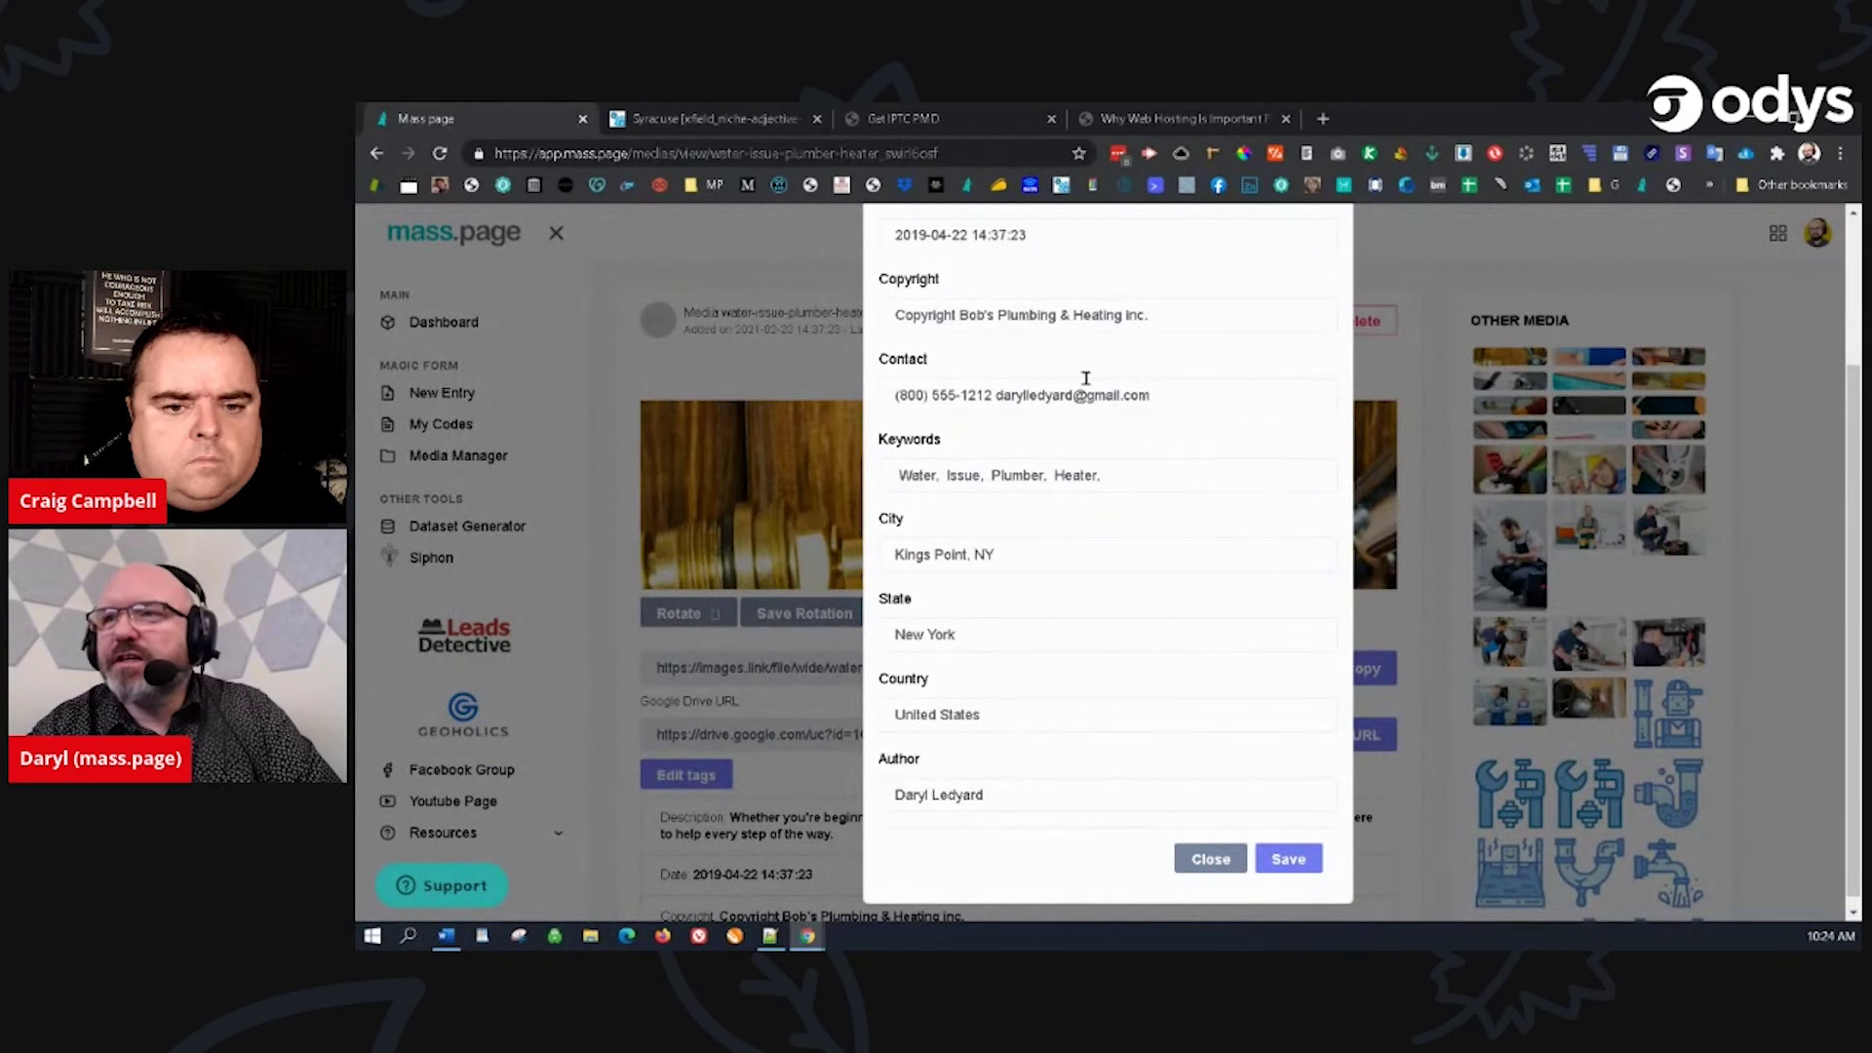
{"action": "left_click", "coordinate": [1211, 858]}
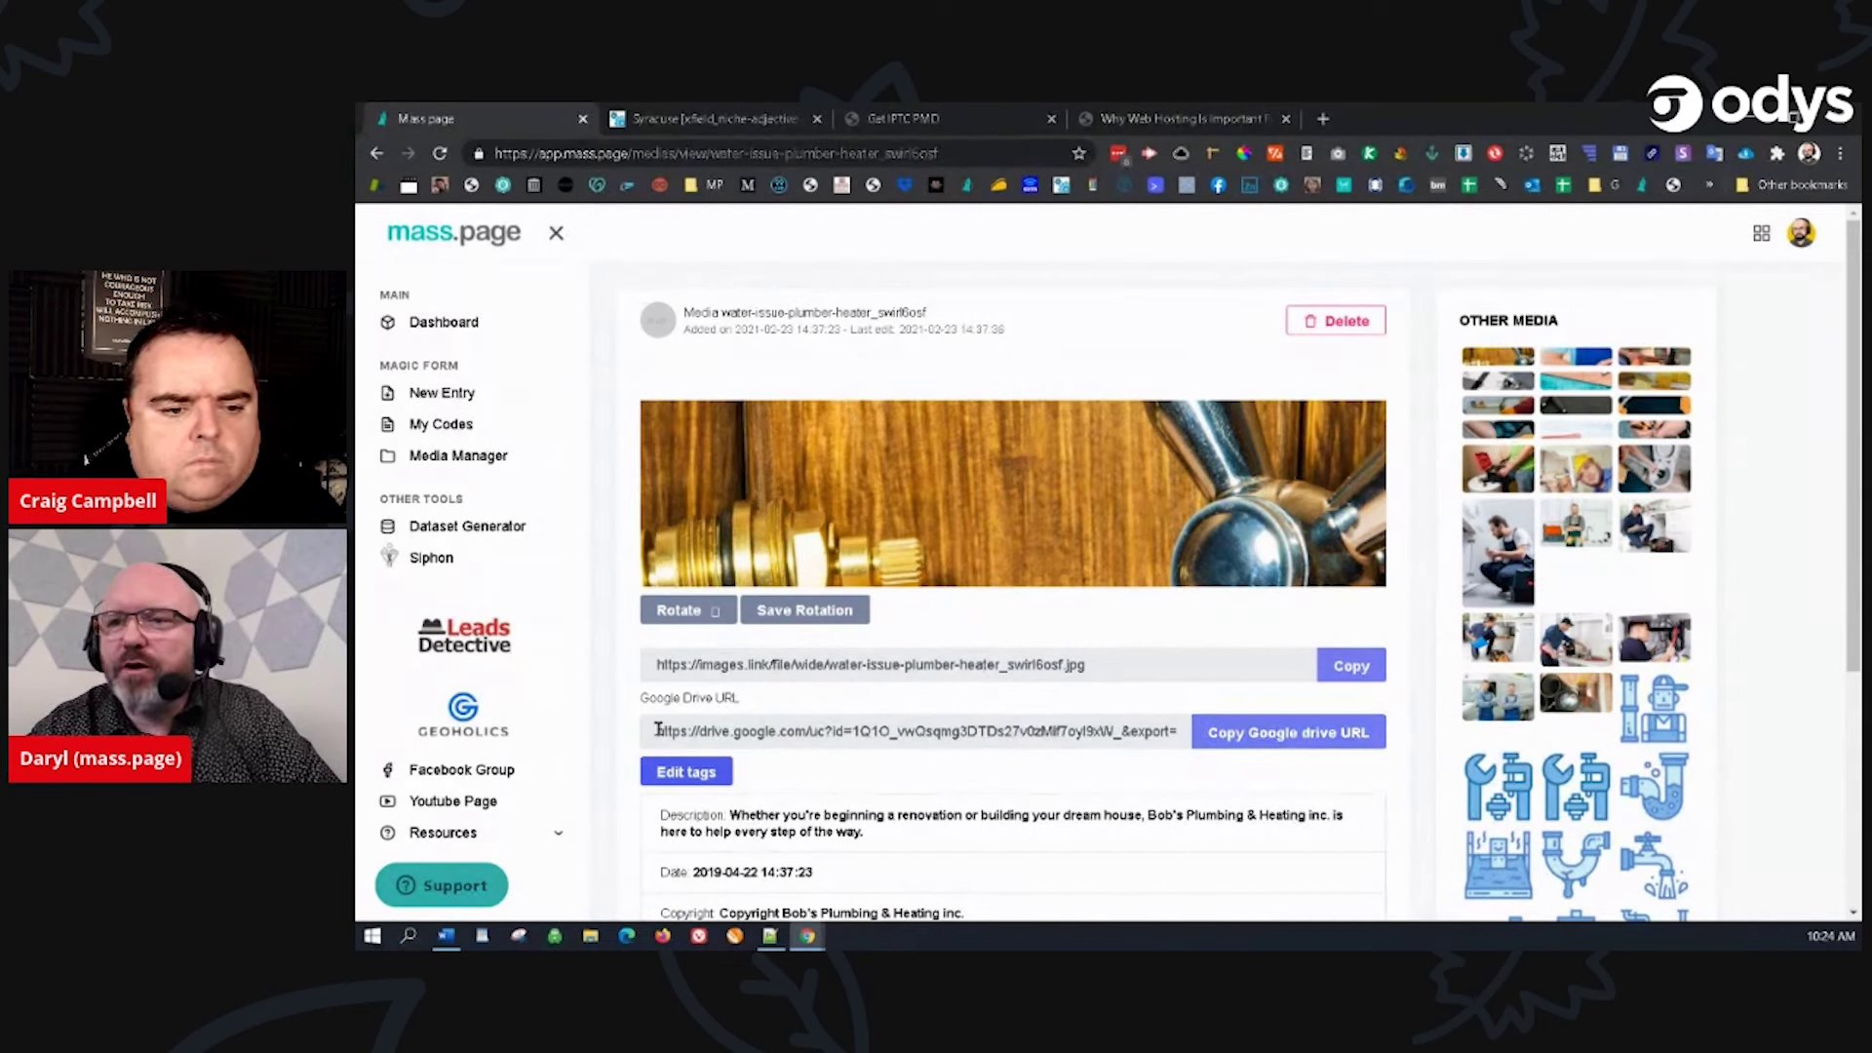
Step: Copy the image's Google Drive URL and confirm it loads the plumbing image in a new tab
{"action": "left_click", "coordinate": [1274, 745]}
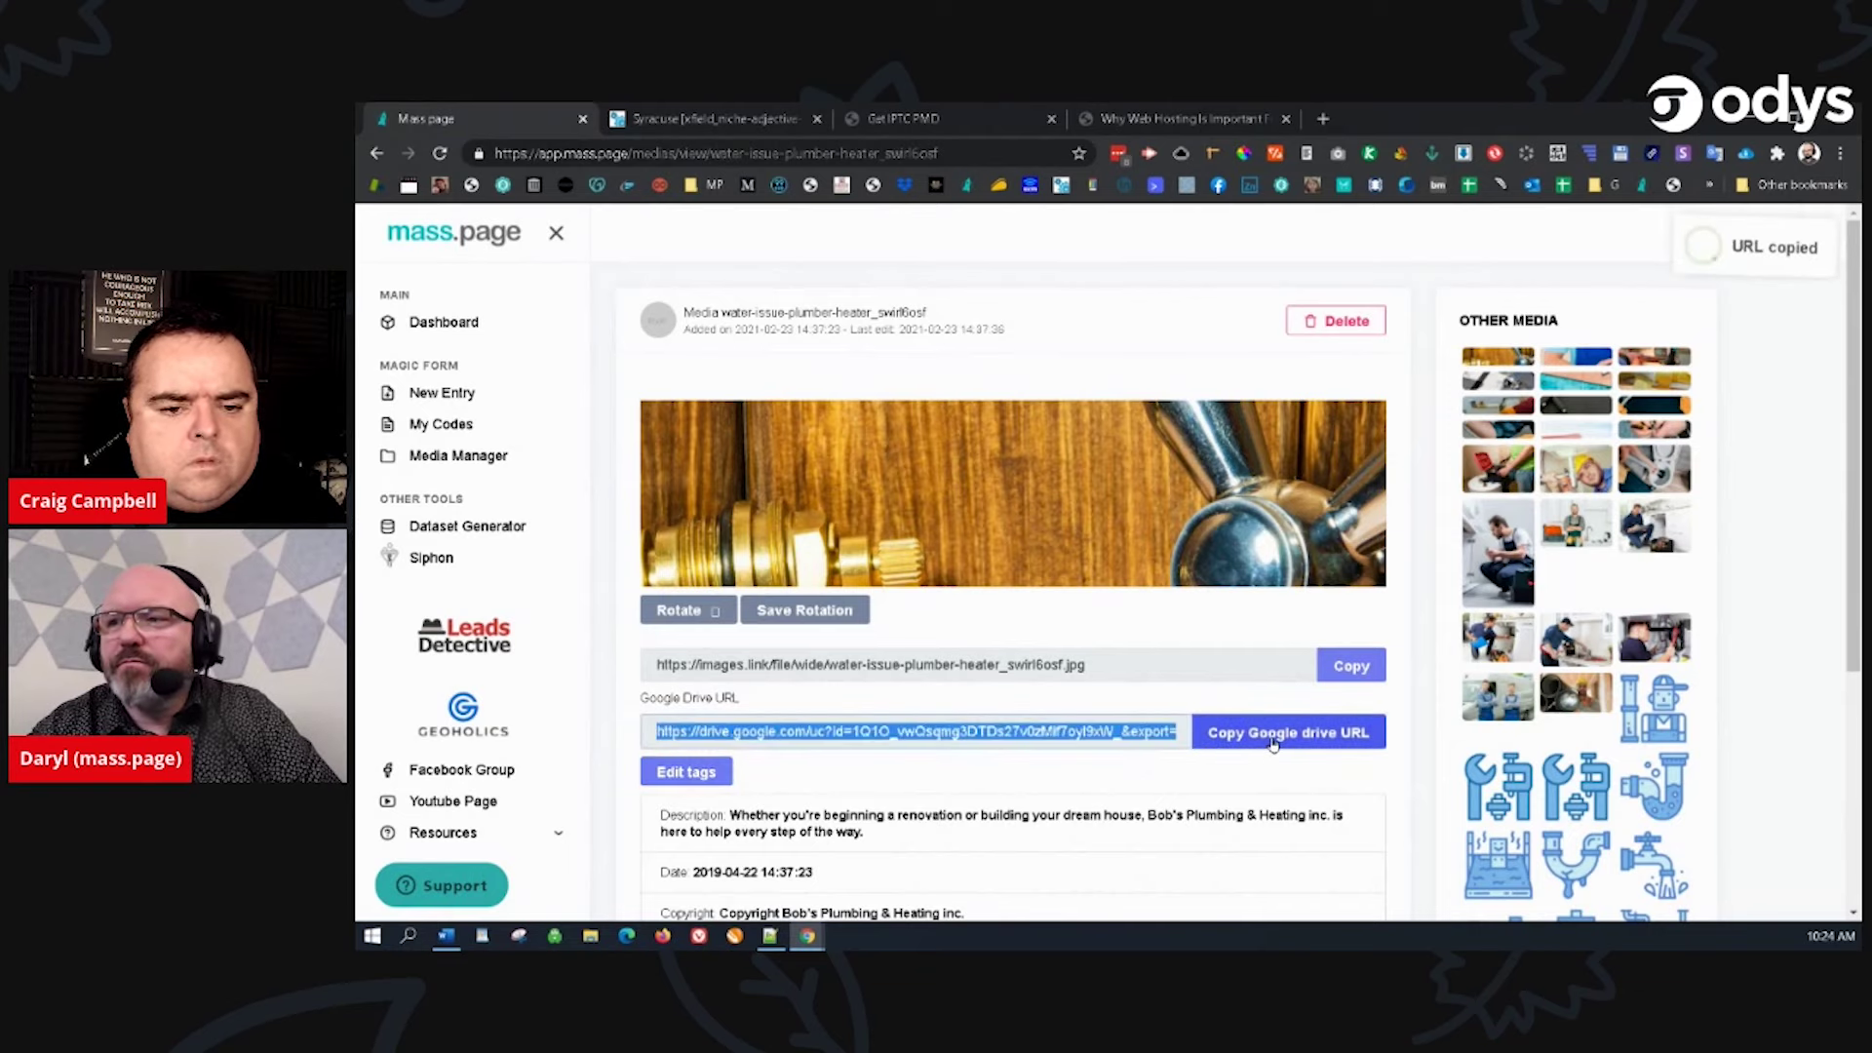
{"action": "left_click", "coordinate": [1324, 118]}
{"action": "key", "text": "ctrl+v"}
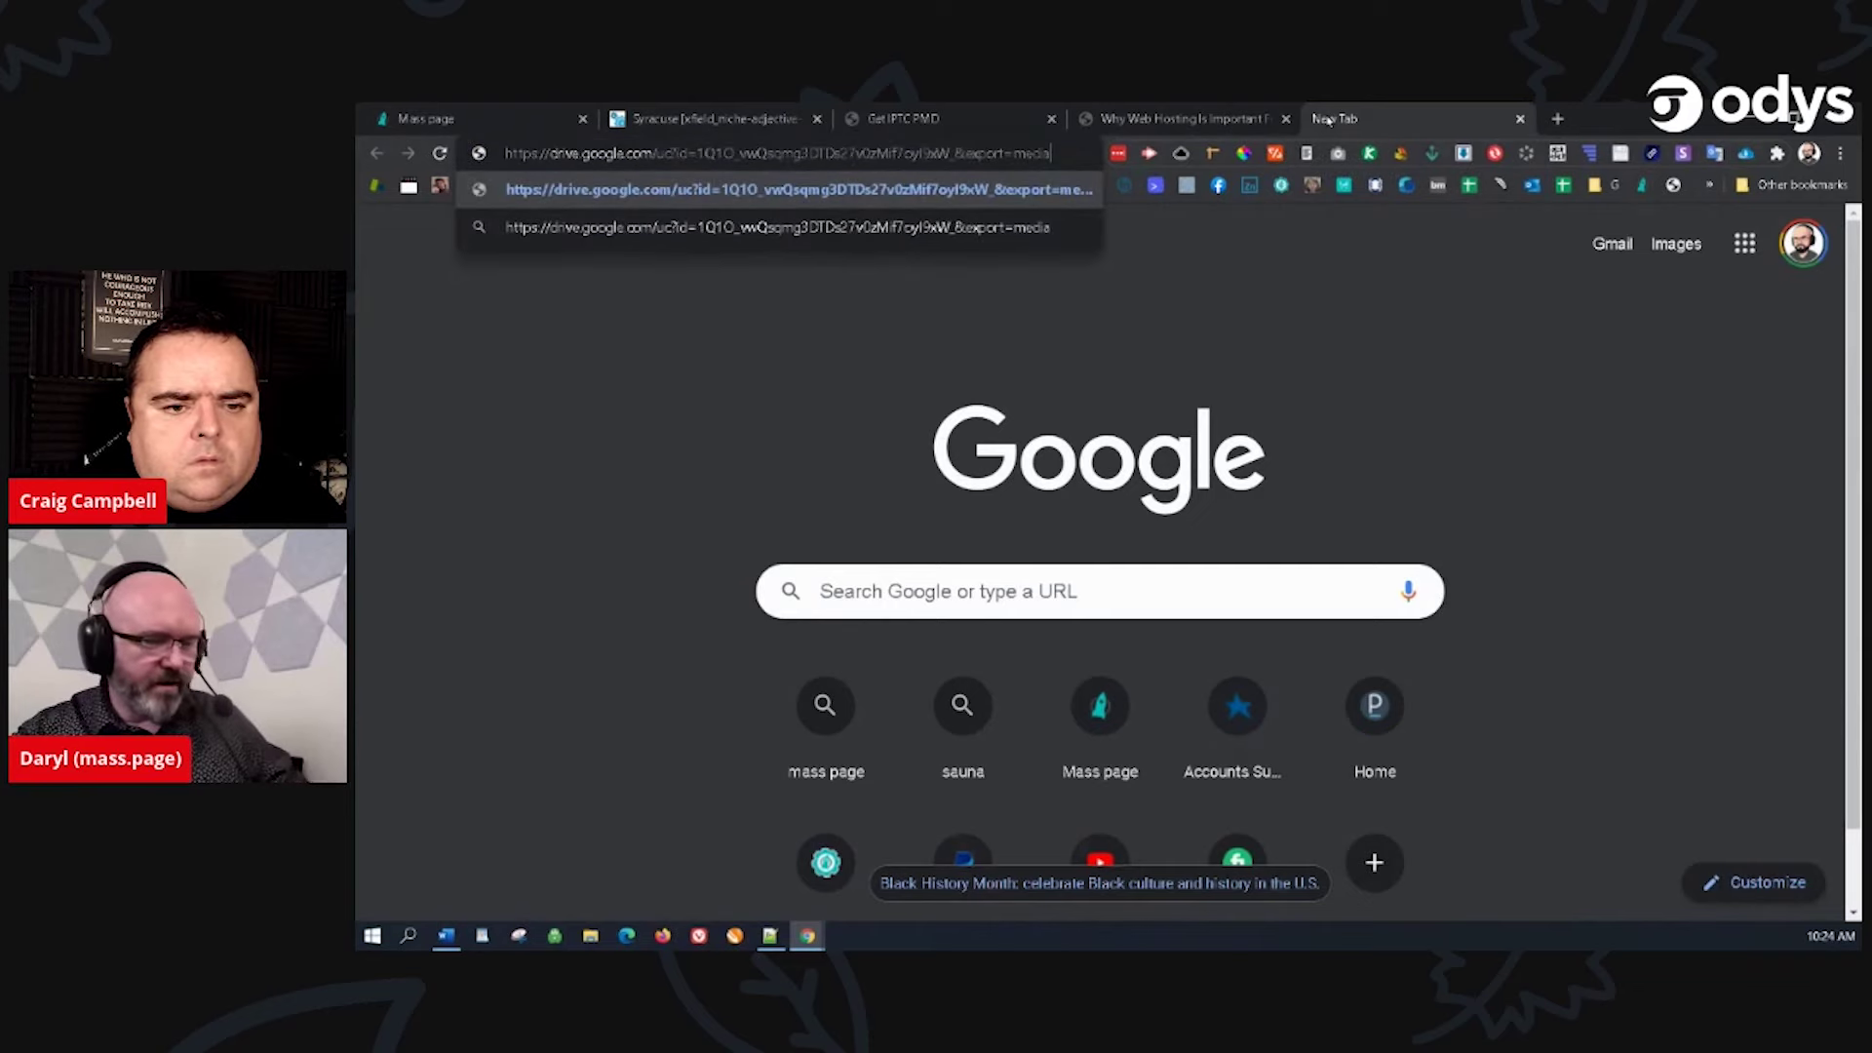
{"action": "key", "text": "Return"}
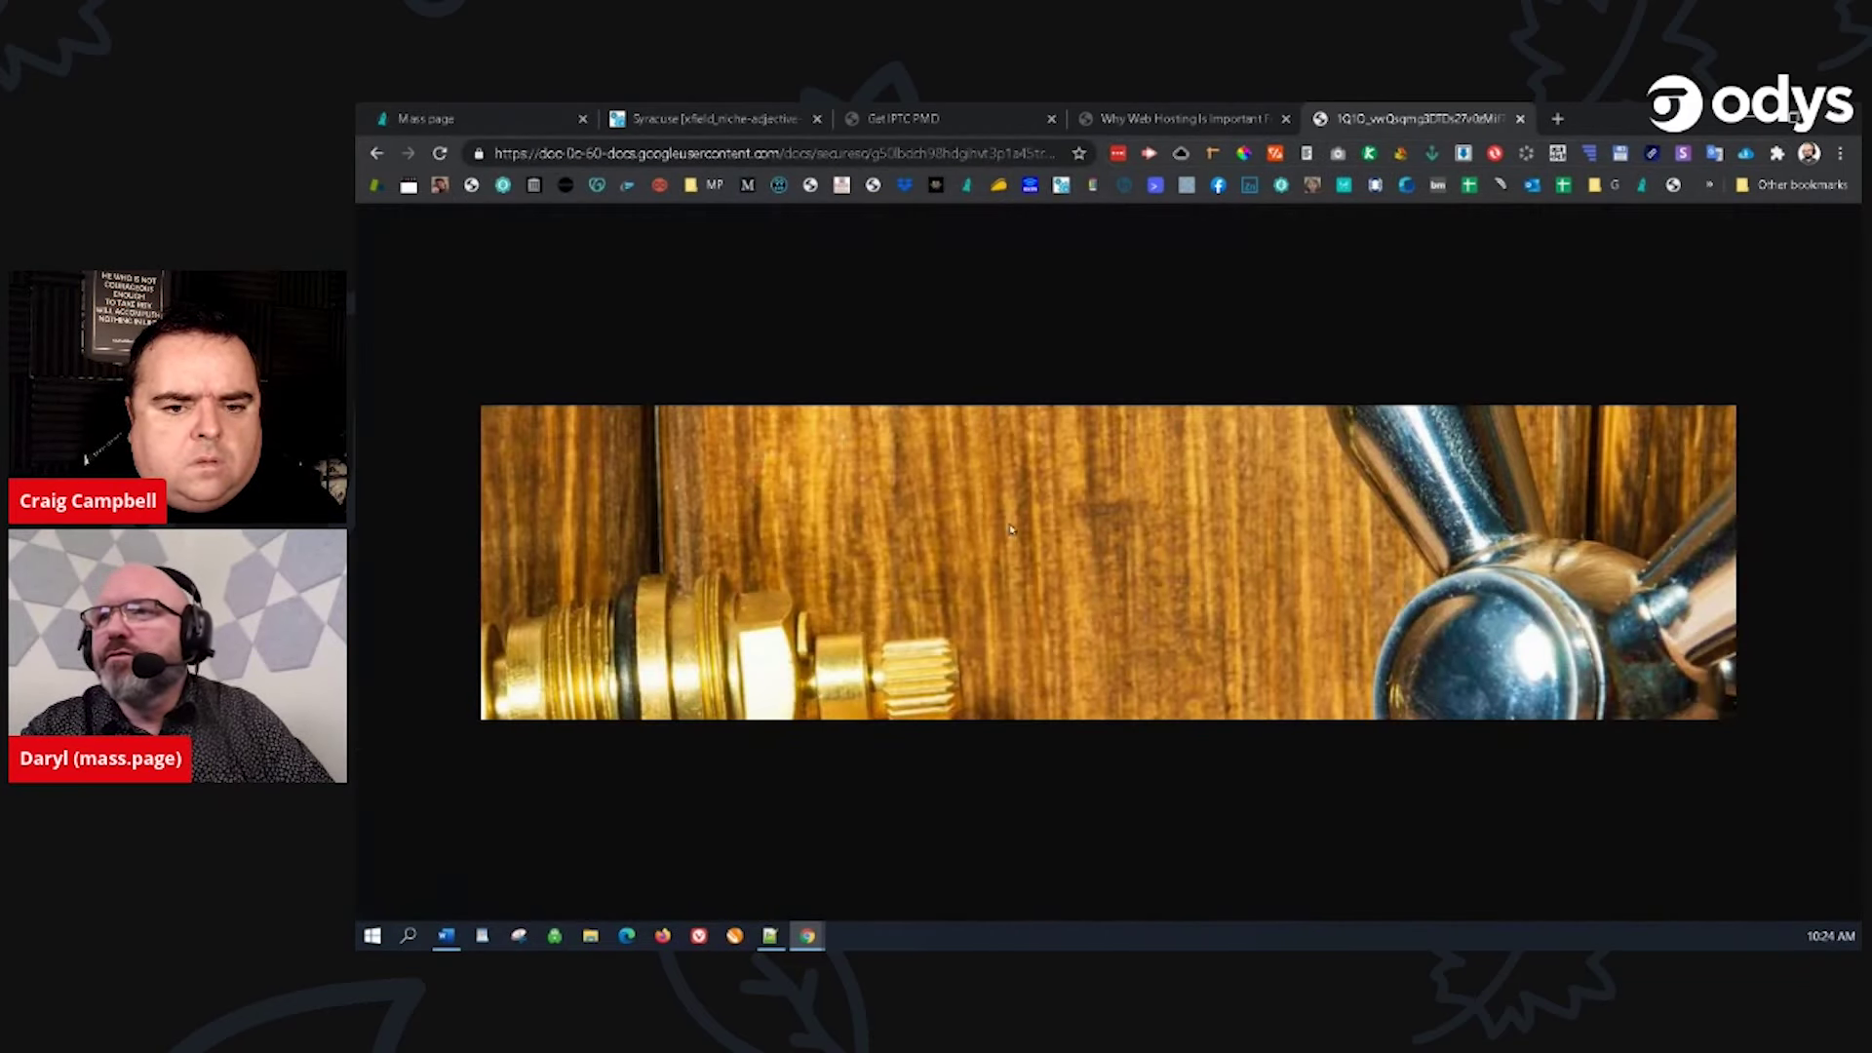
{"action": "left_click", "coordinate": [1519, 119]}
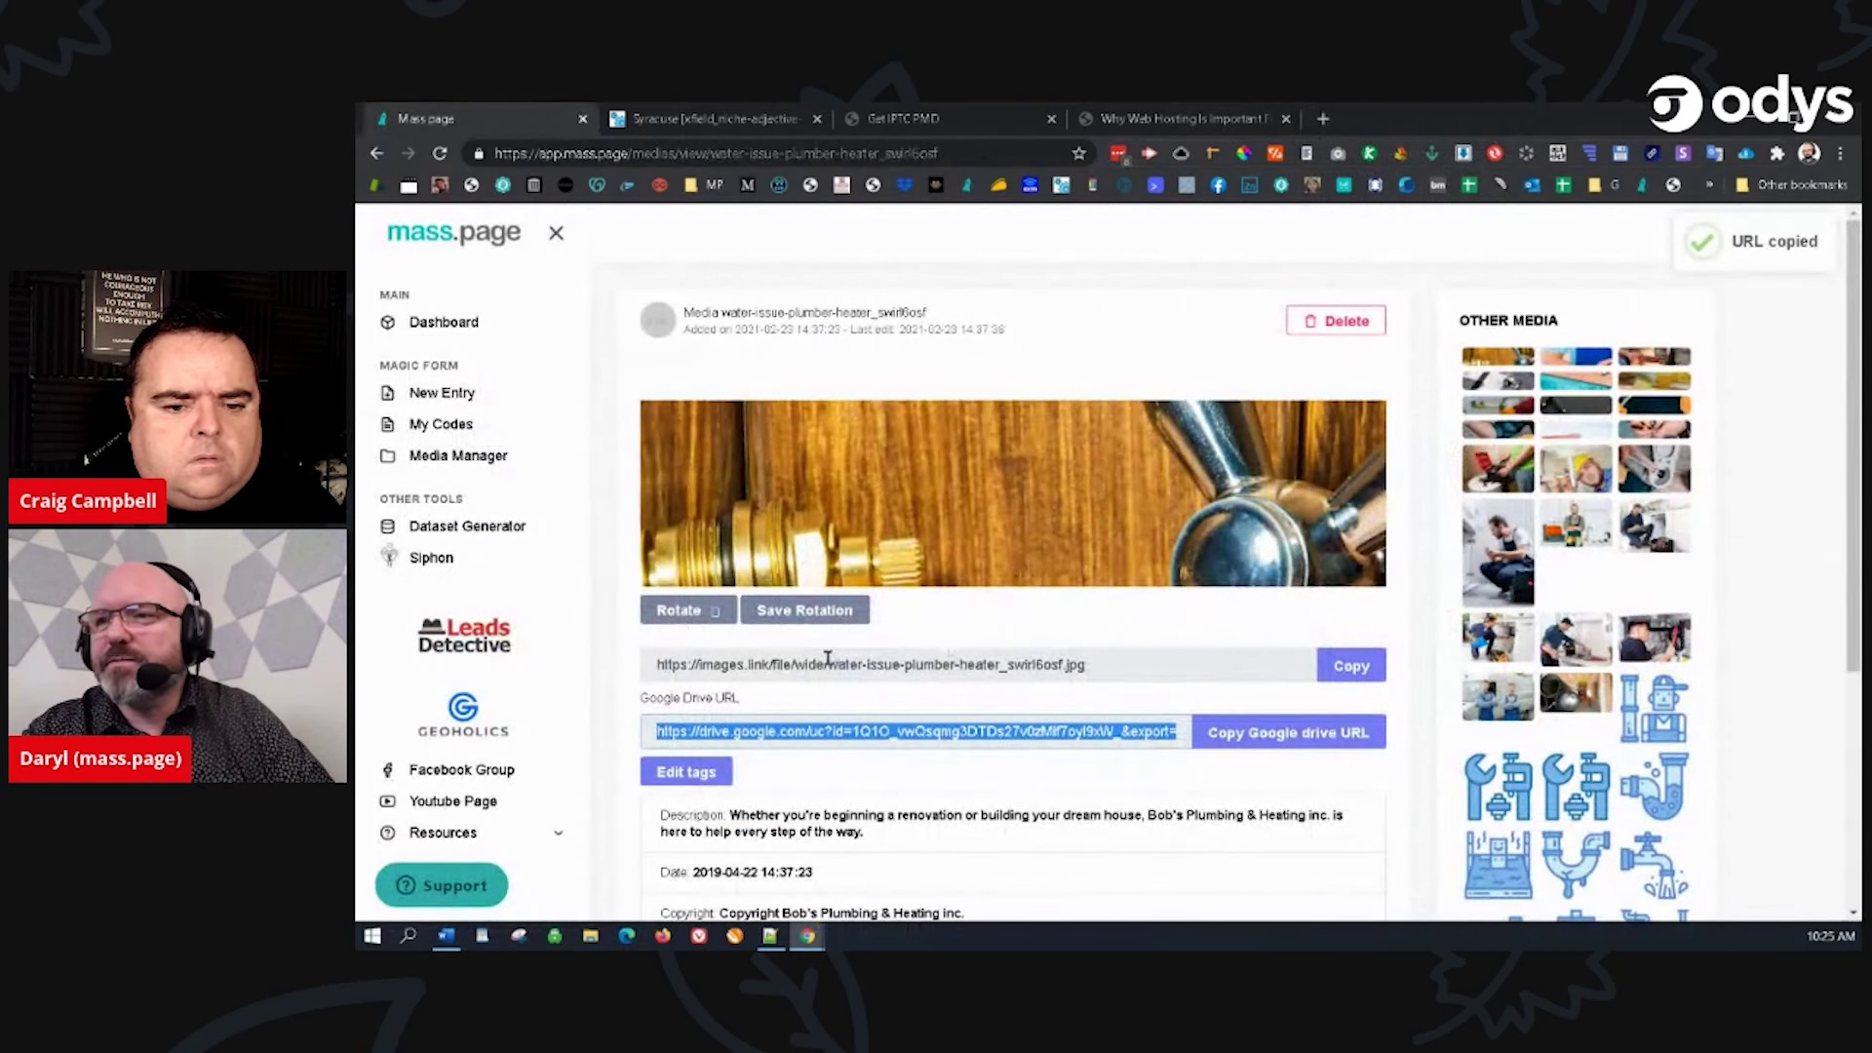
{"action": "left_click", "coordinate": [1137, 692]}
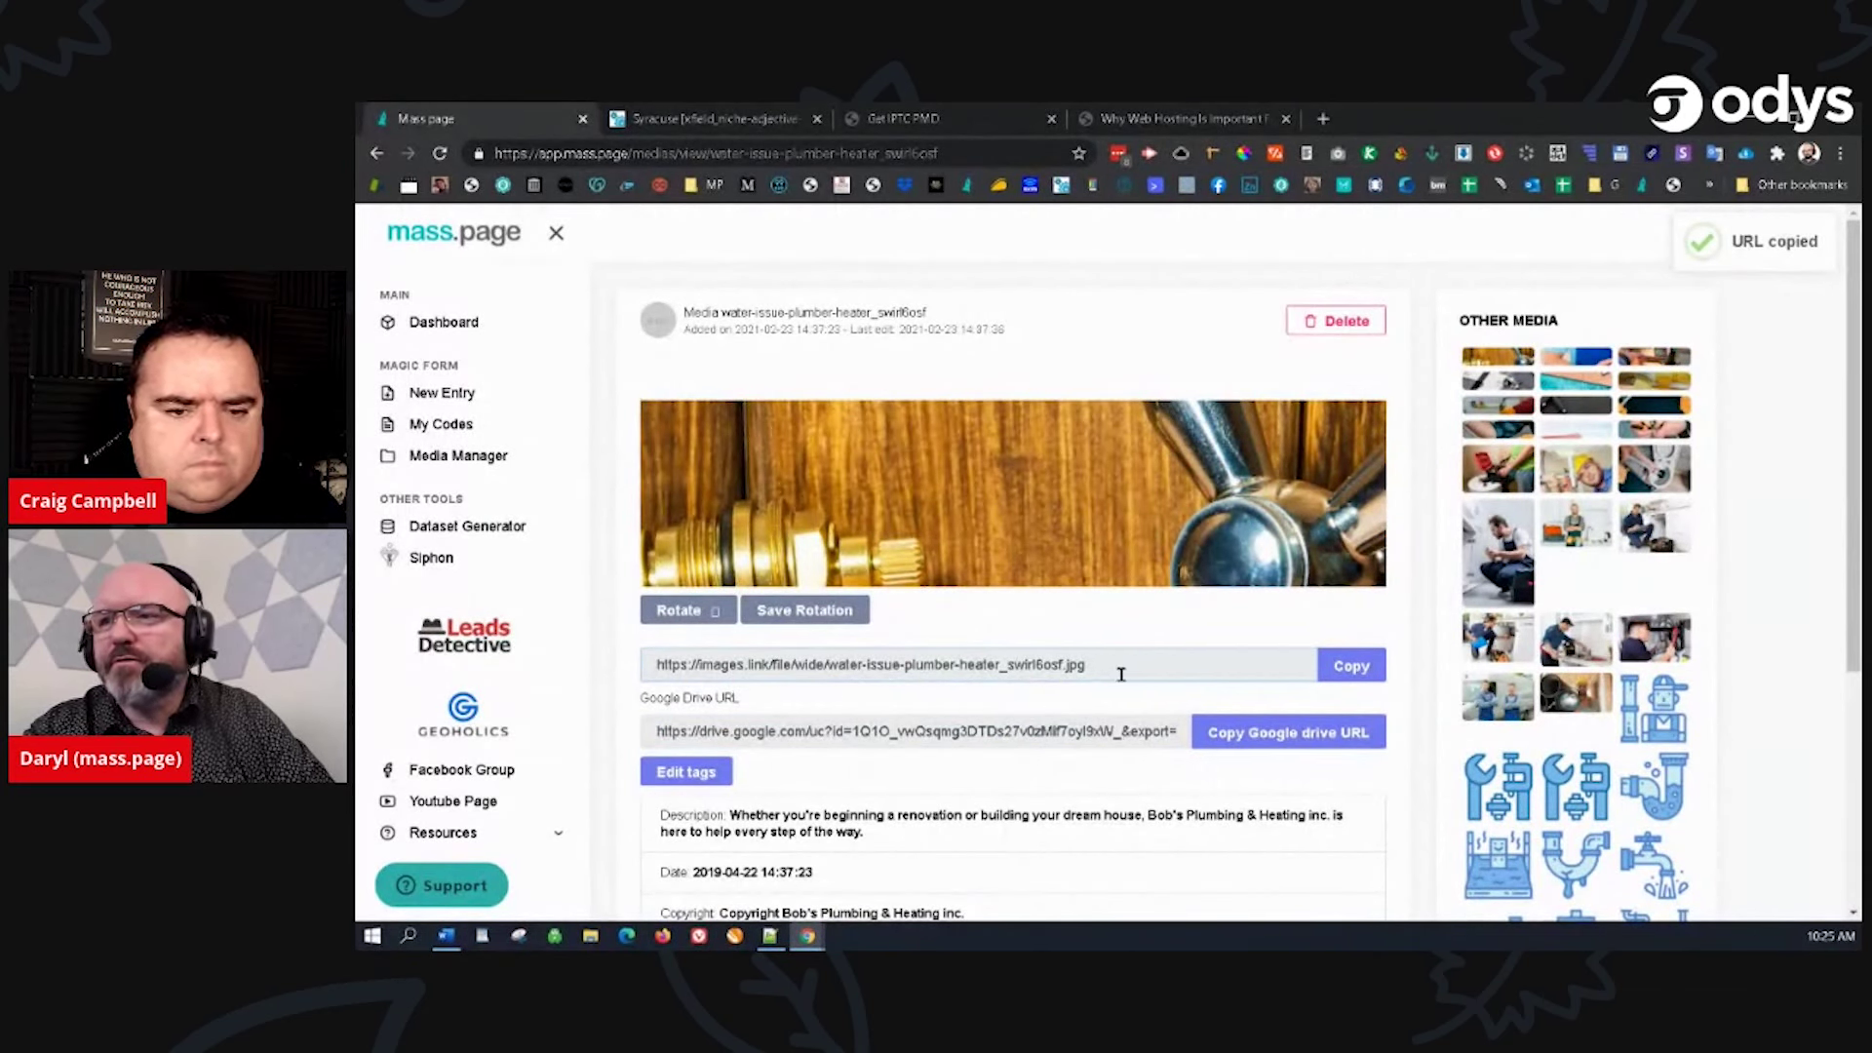
{"action": "left_click_drag", "start_coordinate": [1122, 675], "coordinate": [636, 665]}
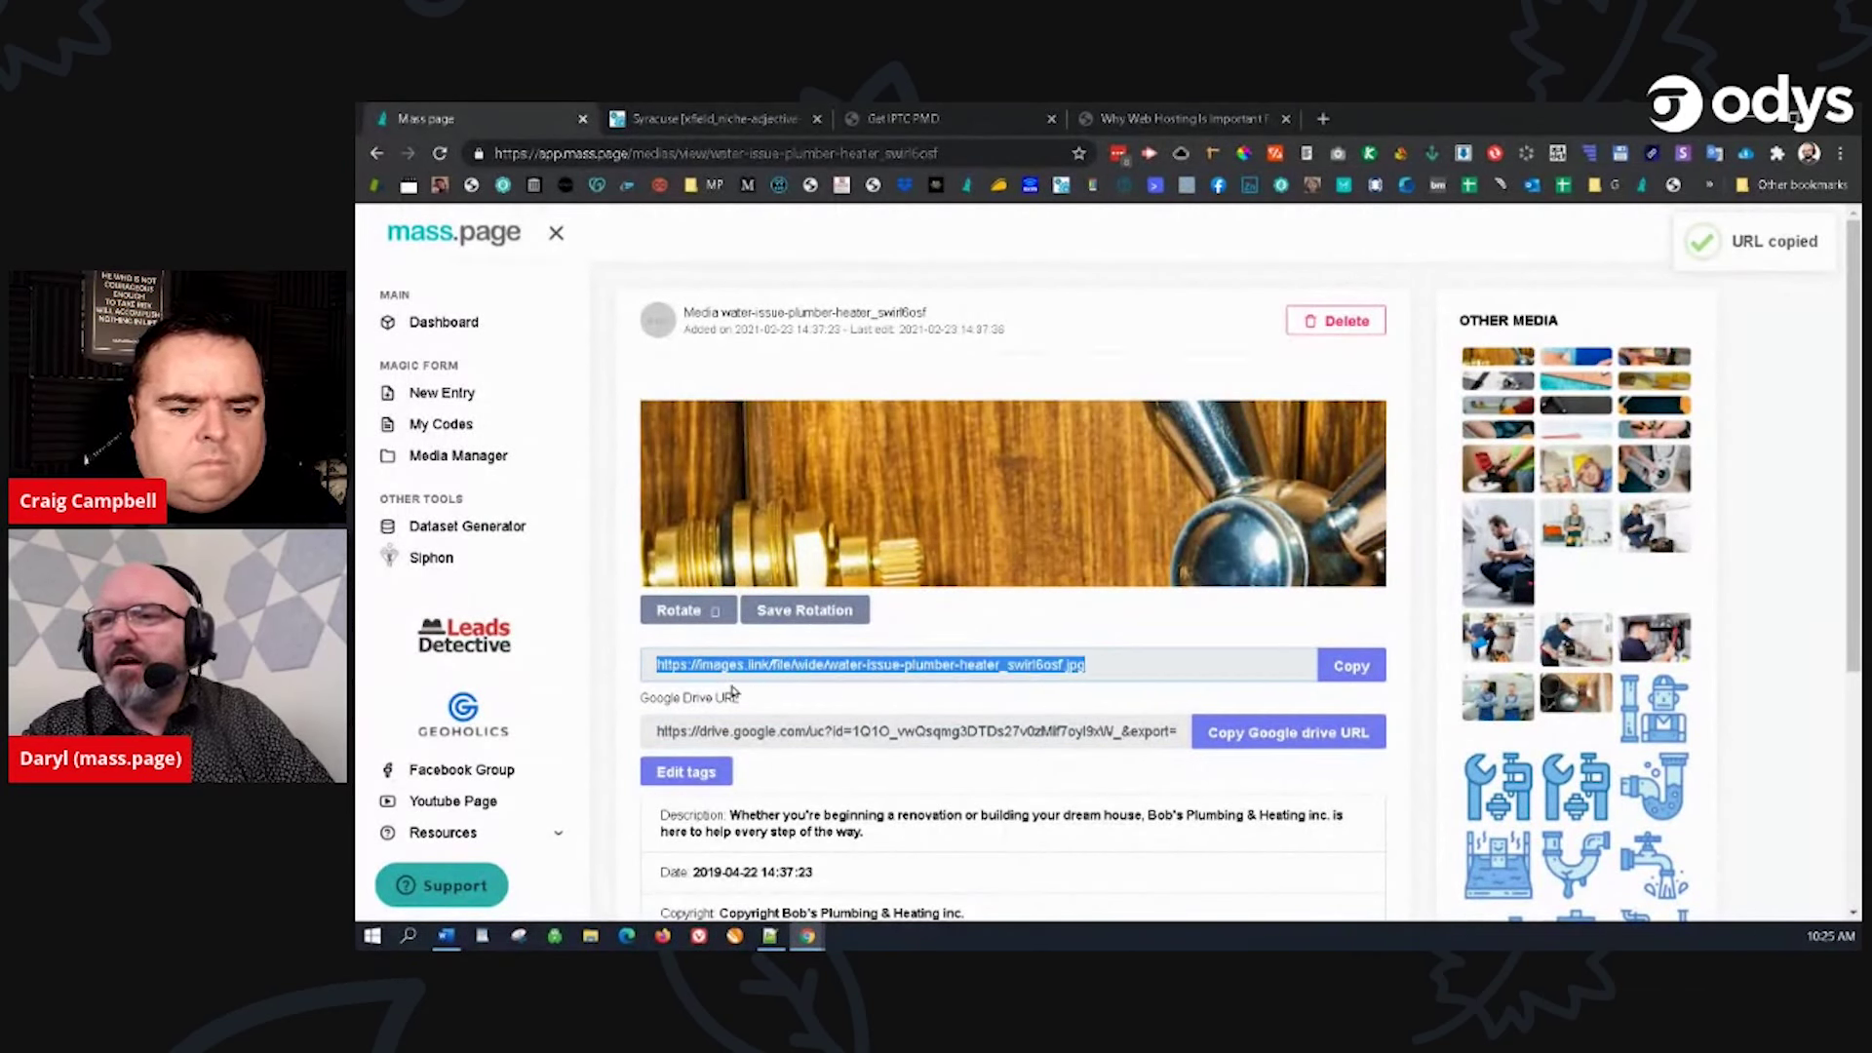
{"action": "left_click", "coordinate": [1351, 666]}
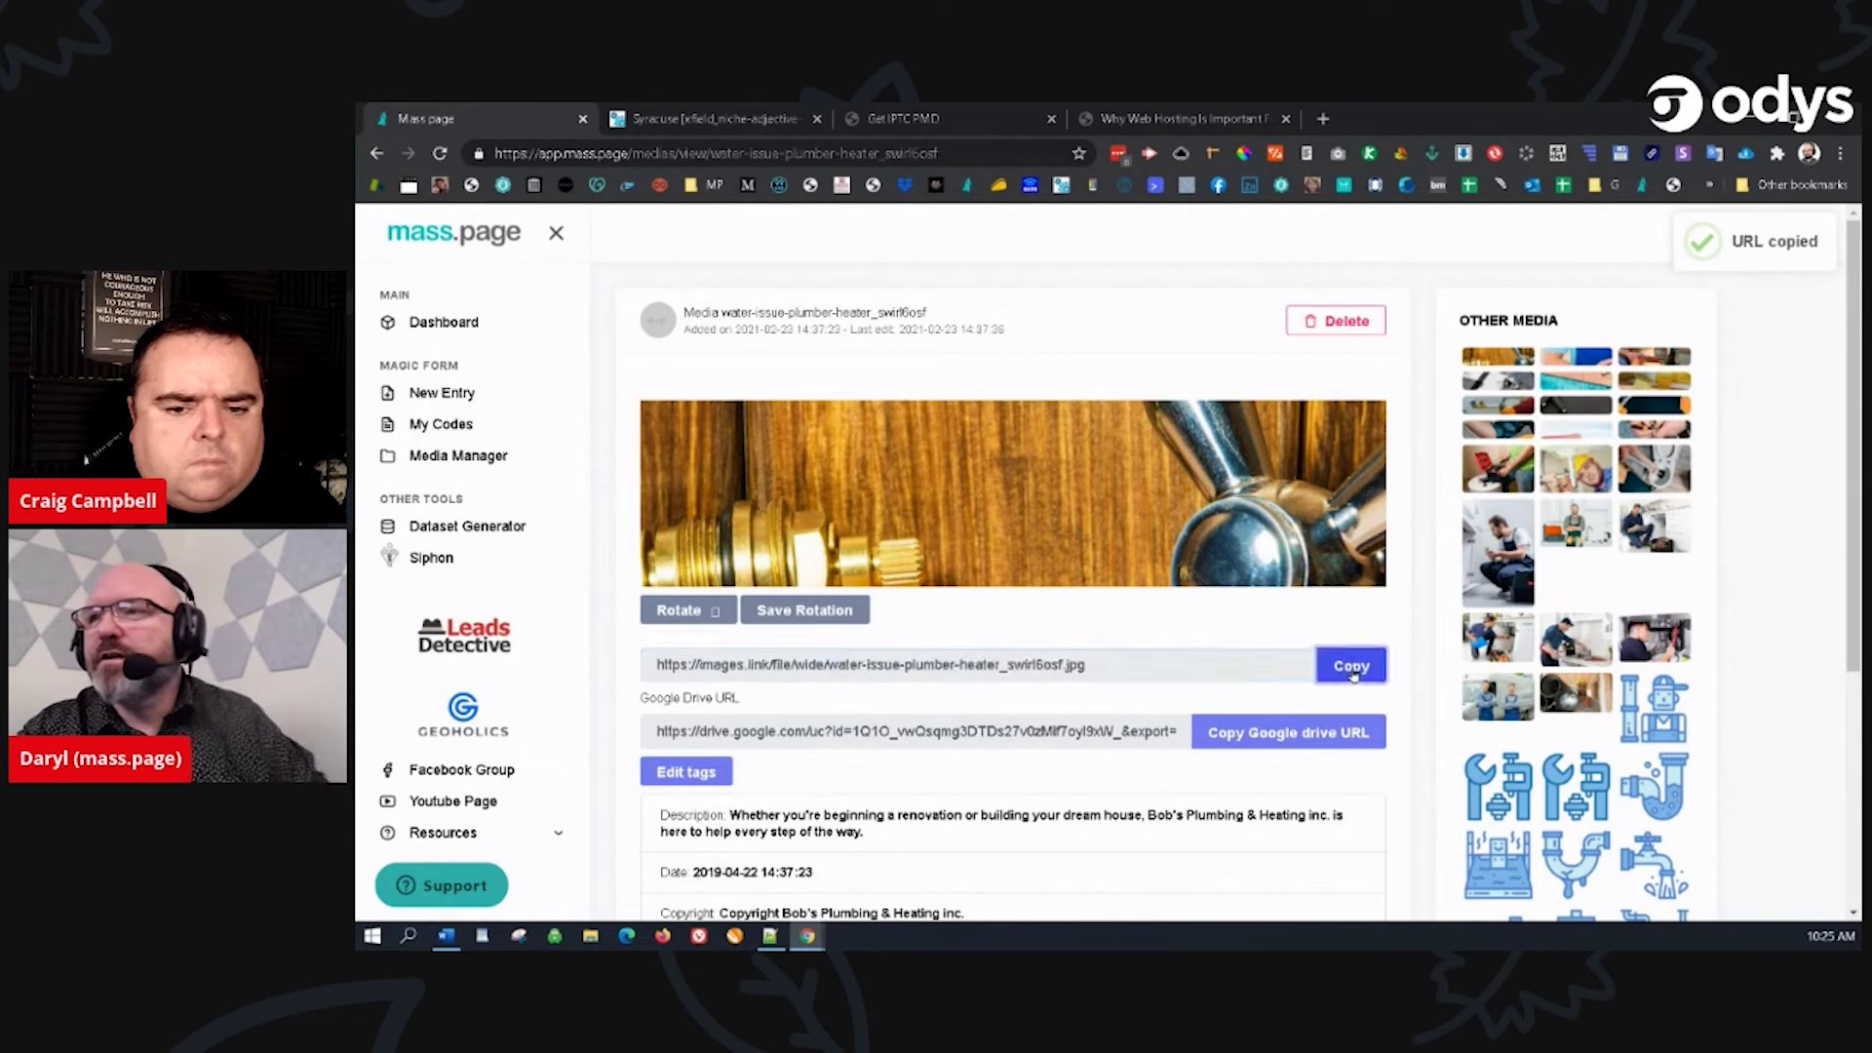
{"action": "left_click", "coordinate": [1322, 118]}
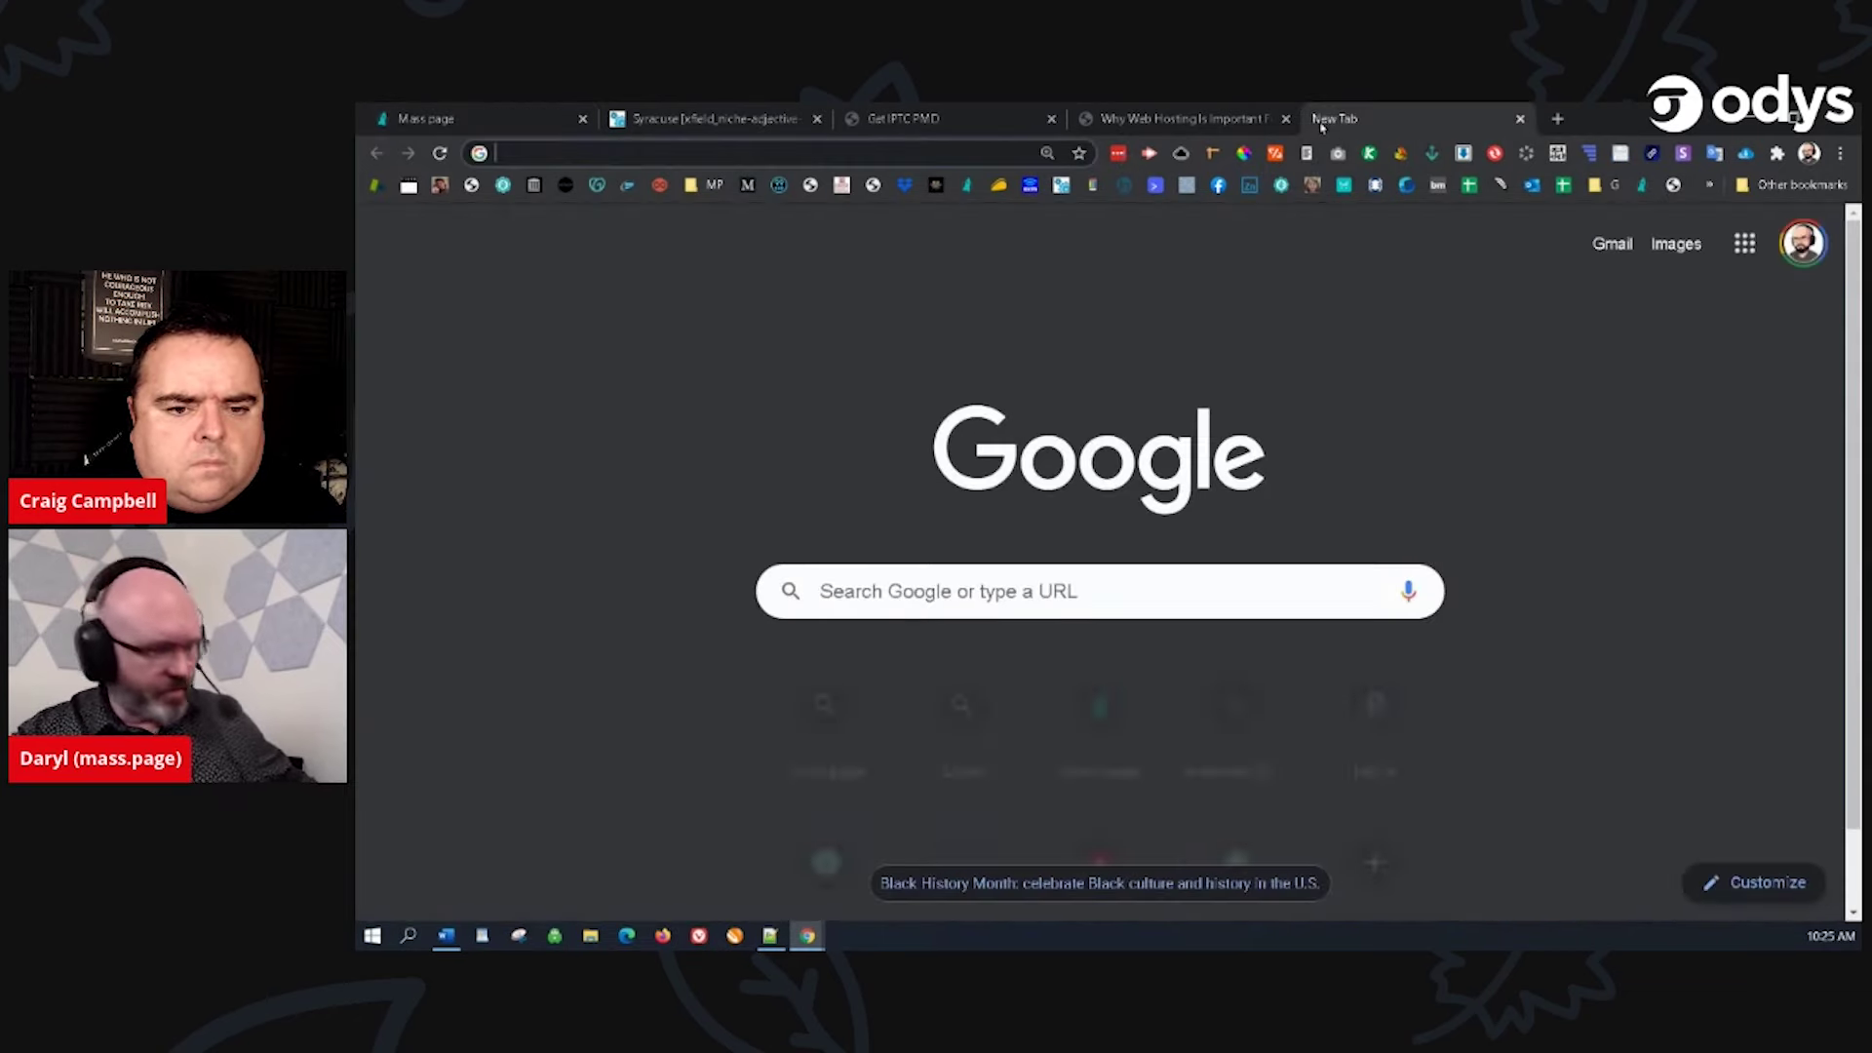
{"action": "key", "text": "ctrl+v"}
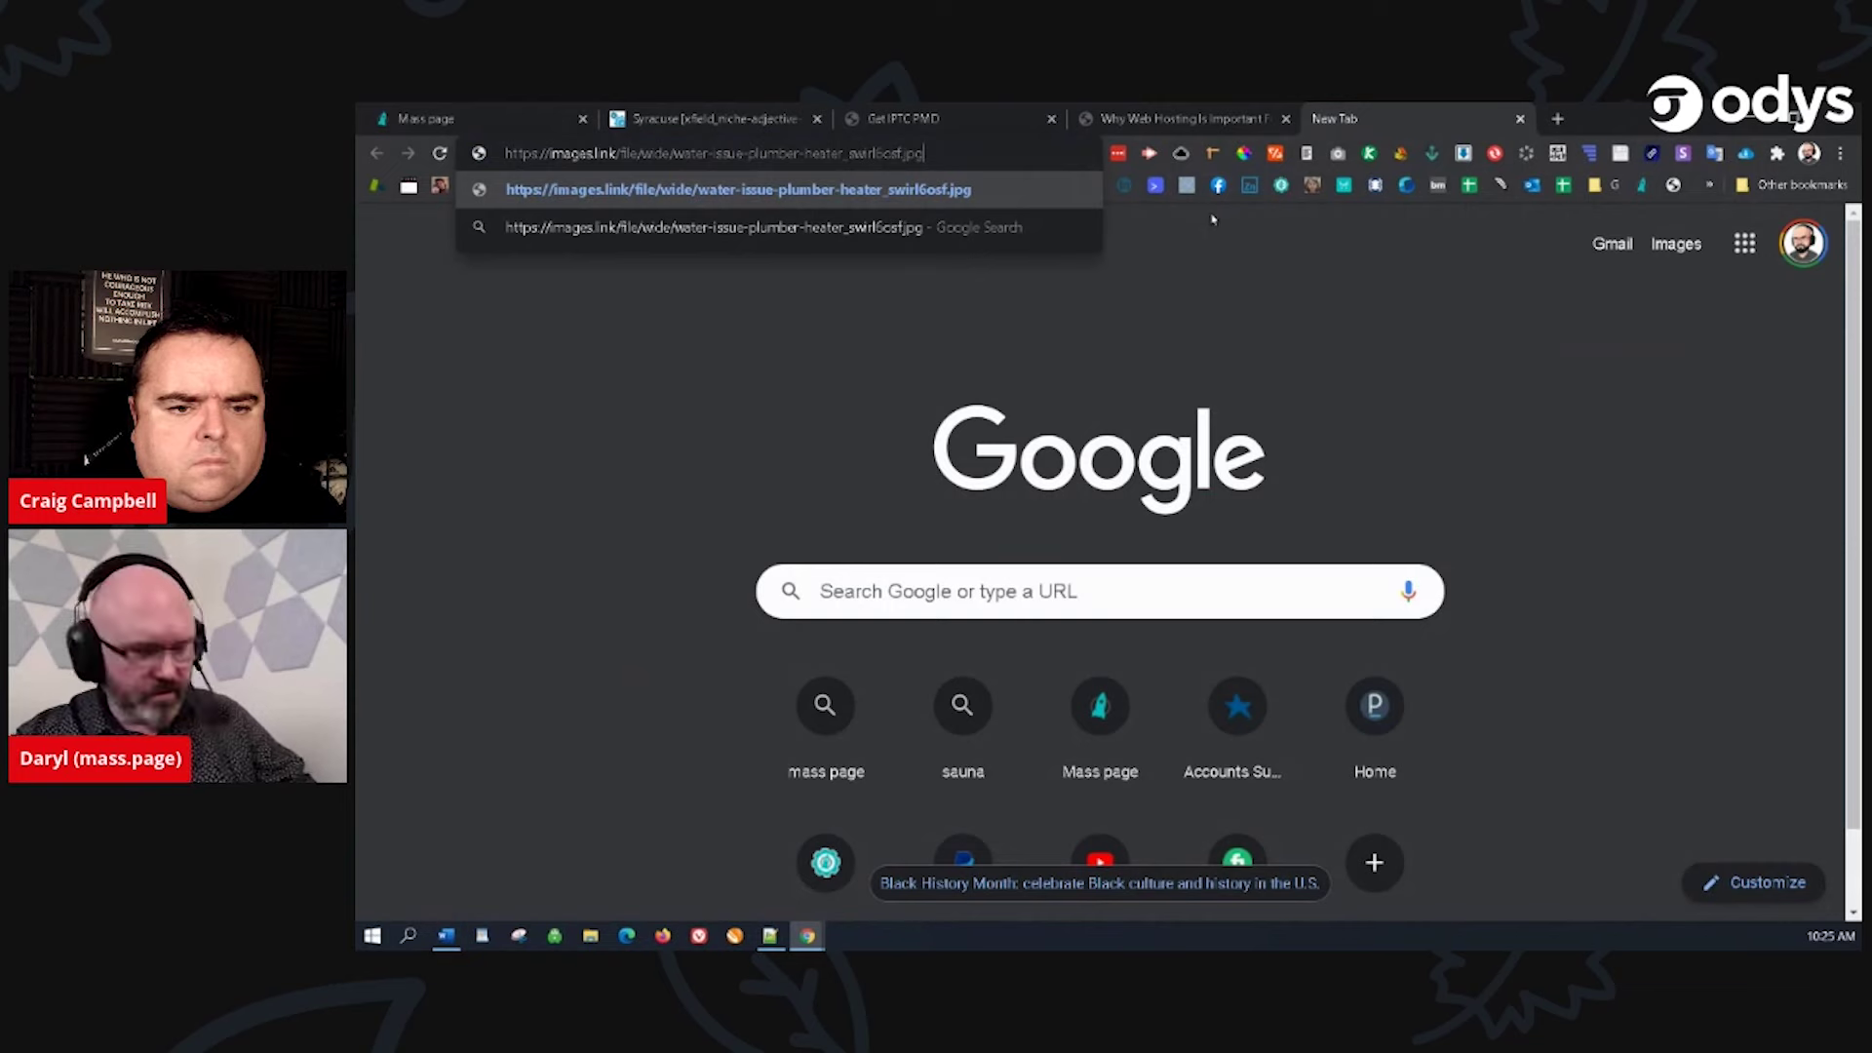
{"action": "key", "text": "Return"}
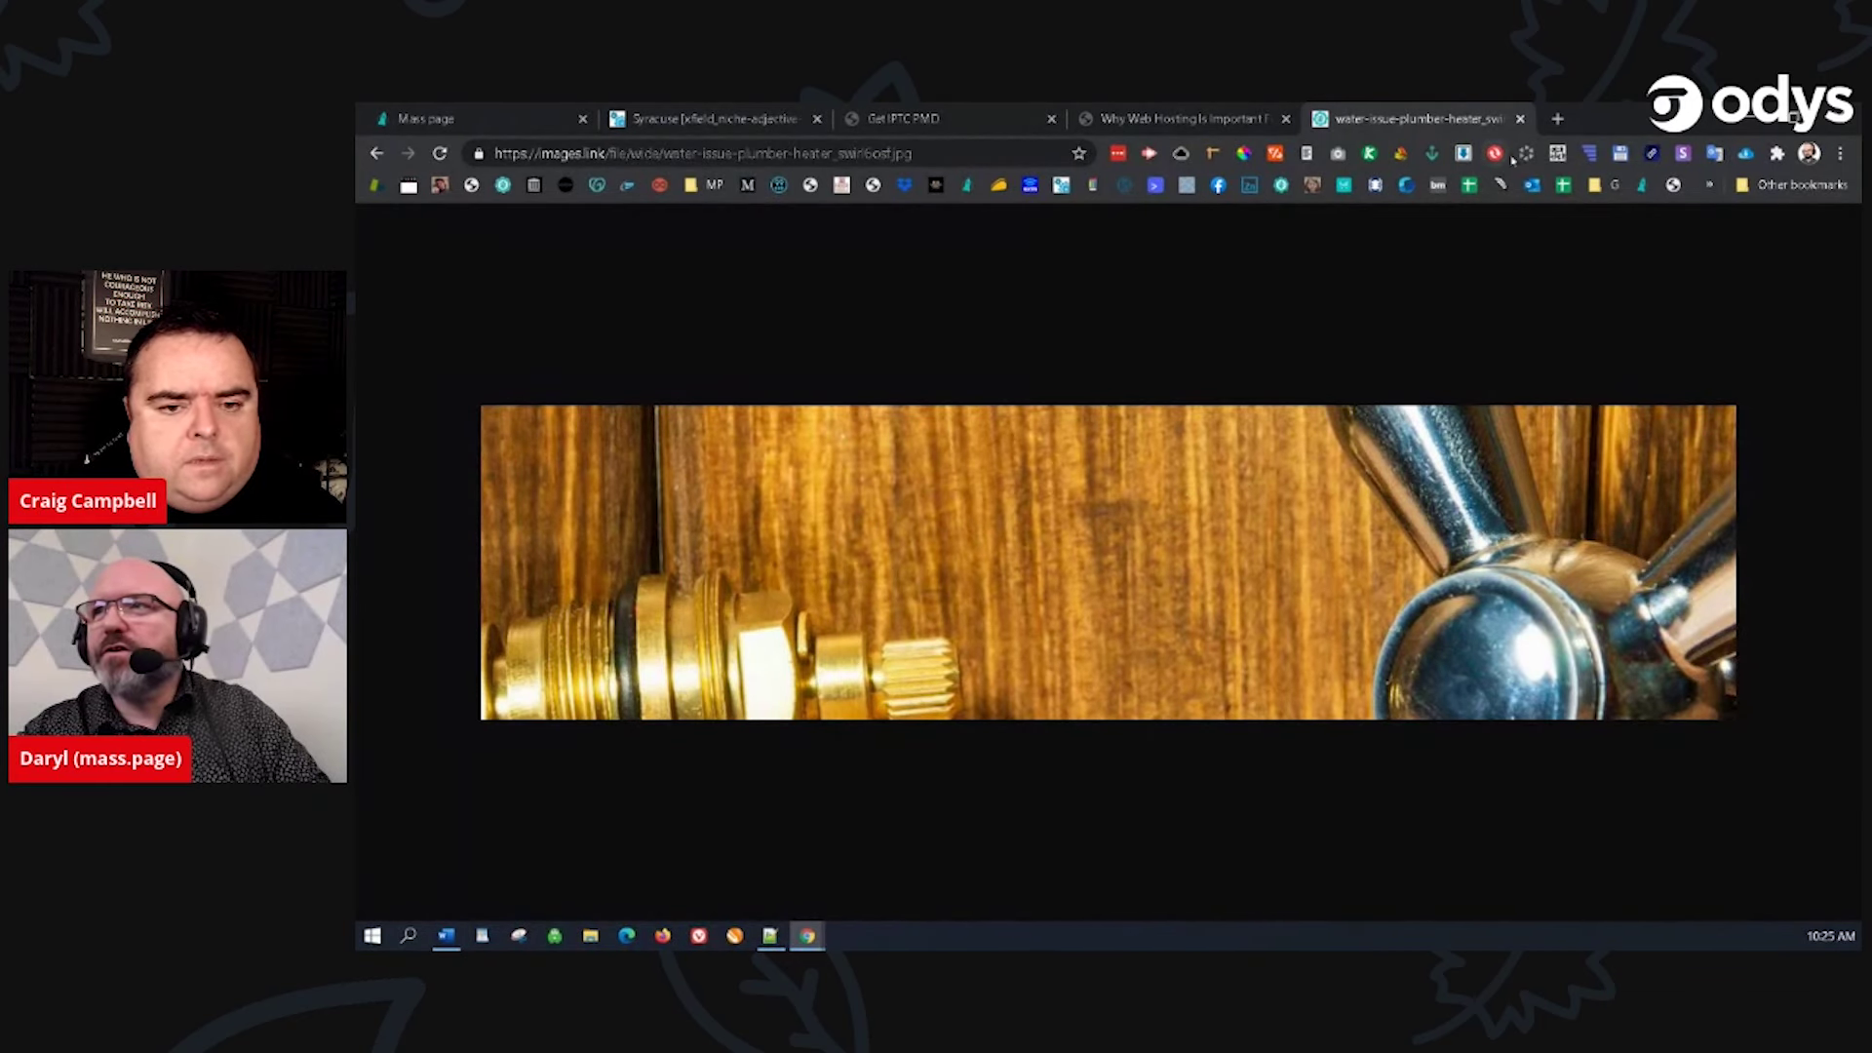
{"action": "left_click", "coordinate": [1520, 118]}
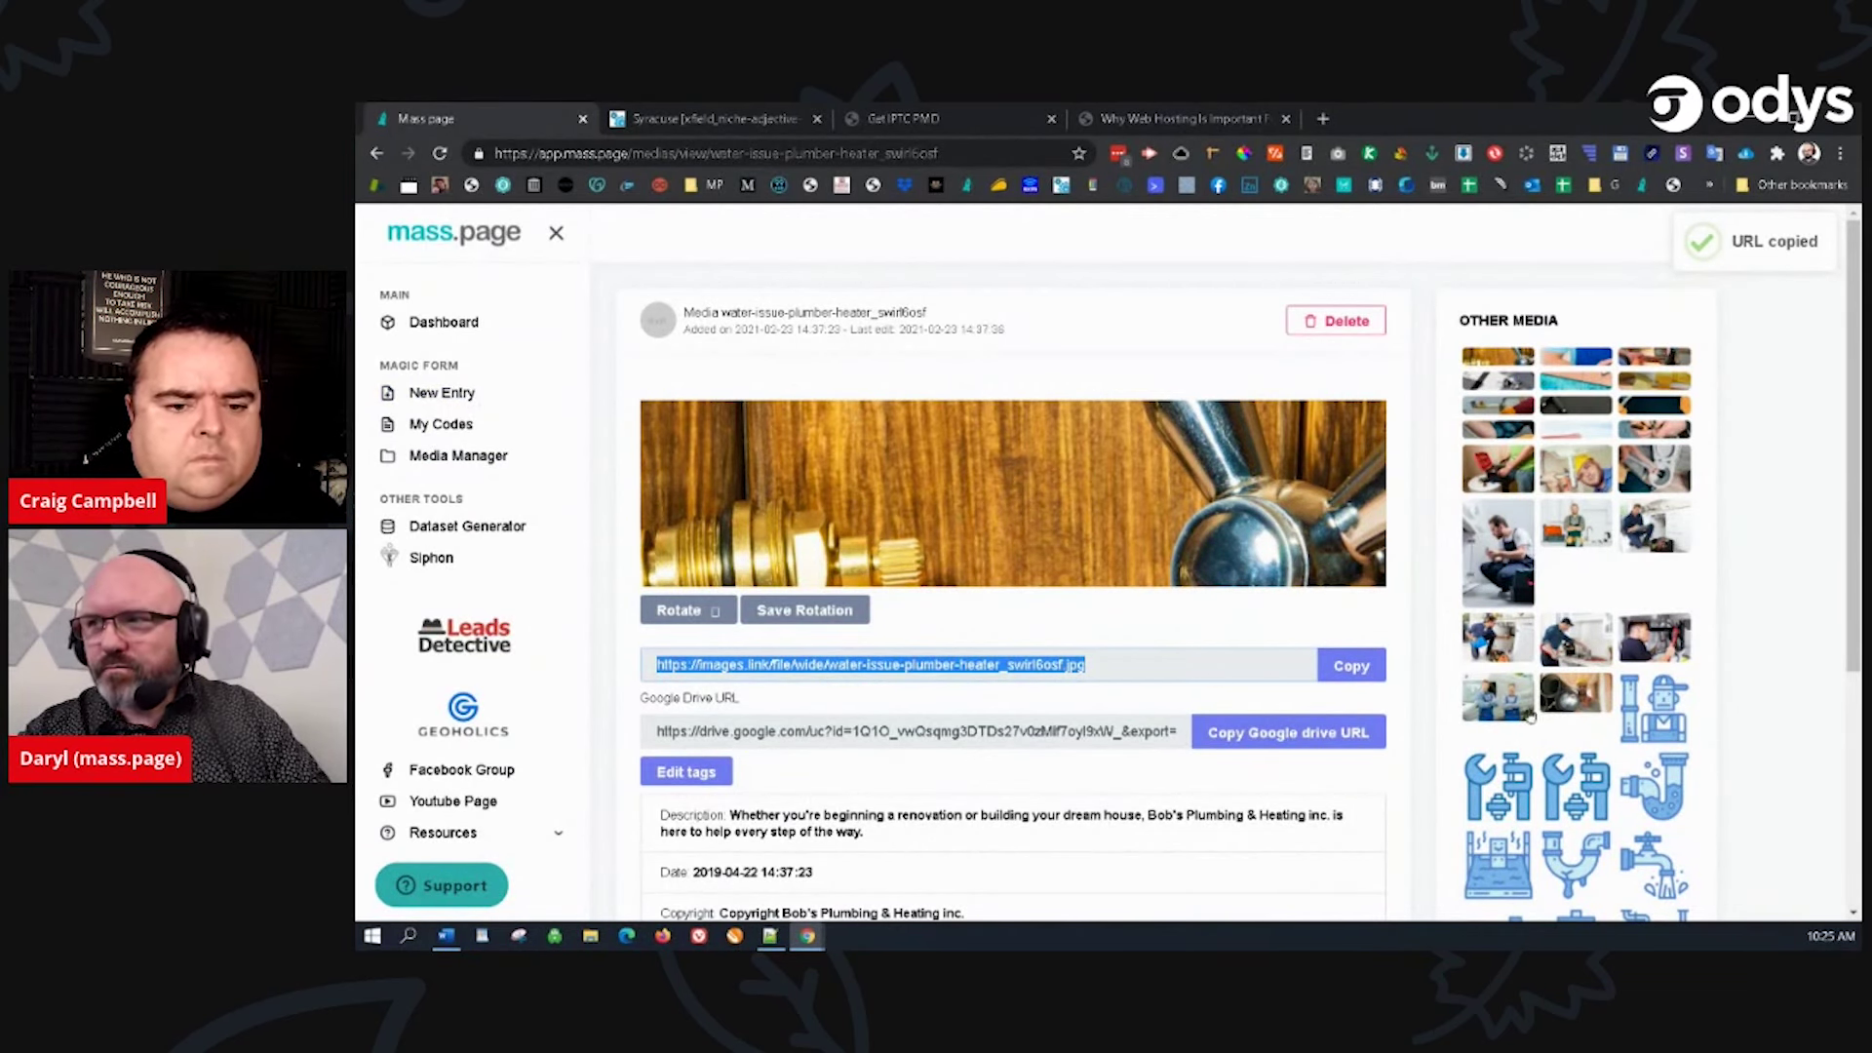
Step: Open the plumber-at-the-sink image and check its city, East Setauket, NY, and keywords
{"action": "scroll", "coordinate": [1590, 624], "scroll_direction": "down", "scroll_amount": 4}
{"action": "left_click", "coordinate": [1592, 625]}
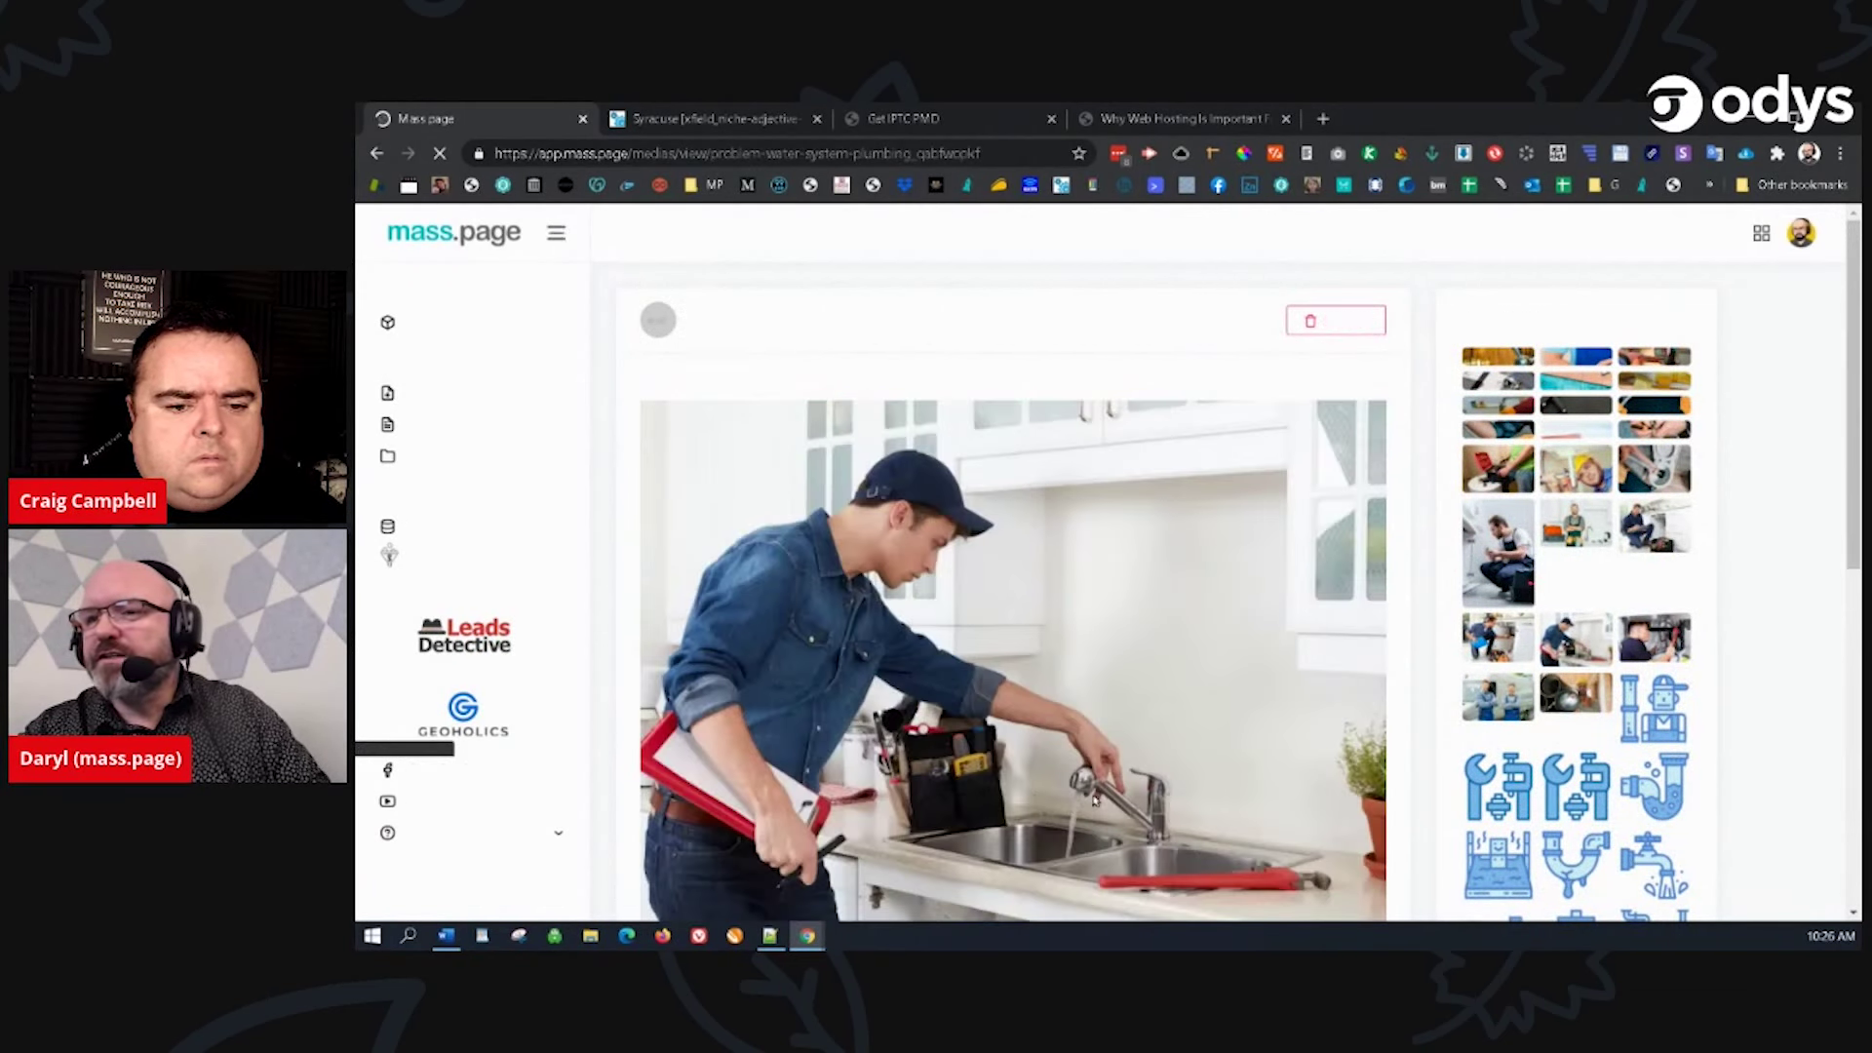
{"action": "scroll", "coordinate": [1014, 780], "scroll_direction": "down", "scroll_amount": 8}
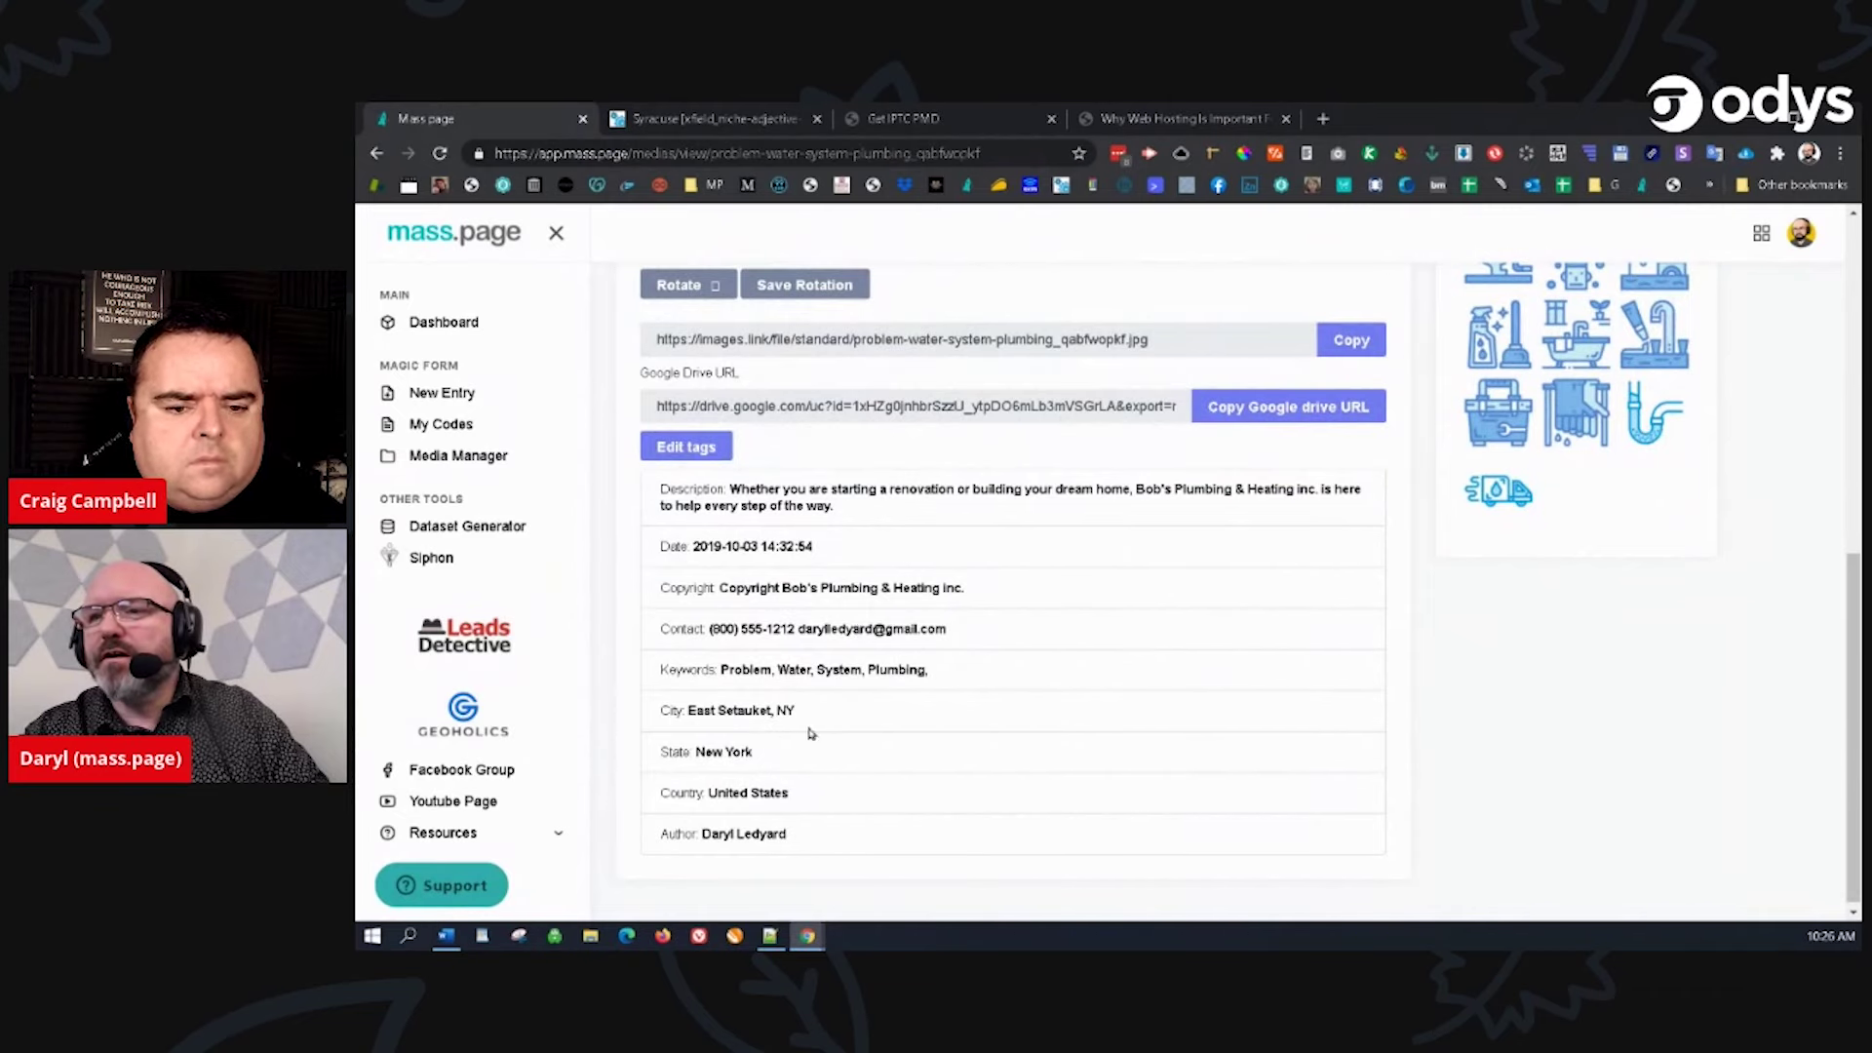
{"action": "left_click_drag", "start_coordinate": [799, 718], "coordinate": [680, 716]}
{"action": "left_click", "coordinate": [924, 675]}
{"action": "left_click_drag", "start_coordinate": [925, 675], "coordinate": [720, 673]}
{"action": "scroll", "coordinate": [813, 697], "scroll_direction": "up", "scroll_amount": 10}
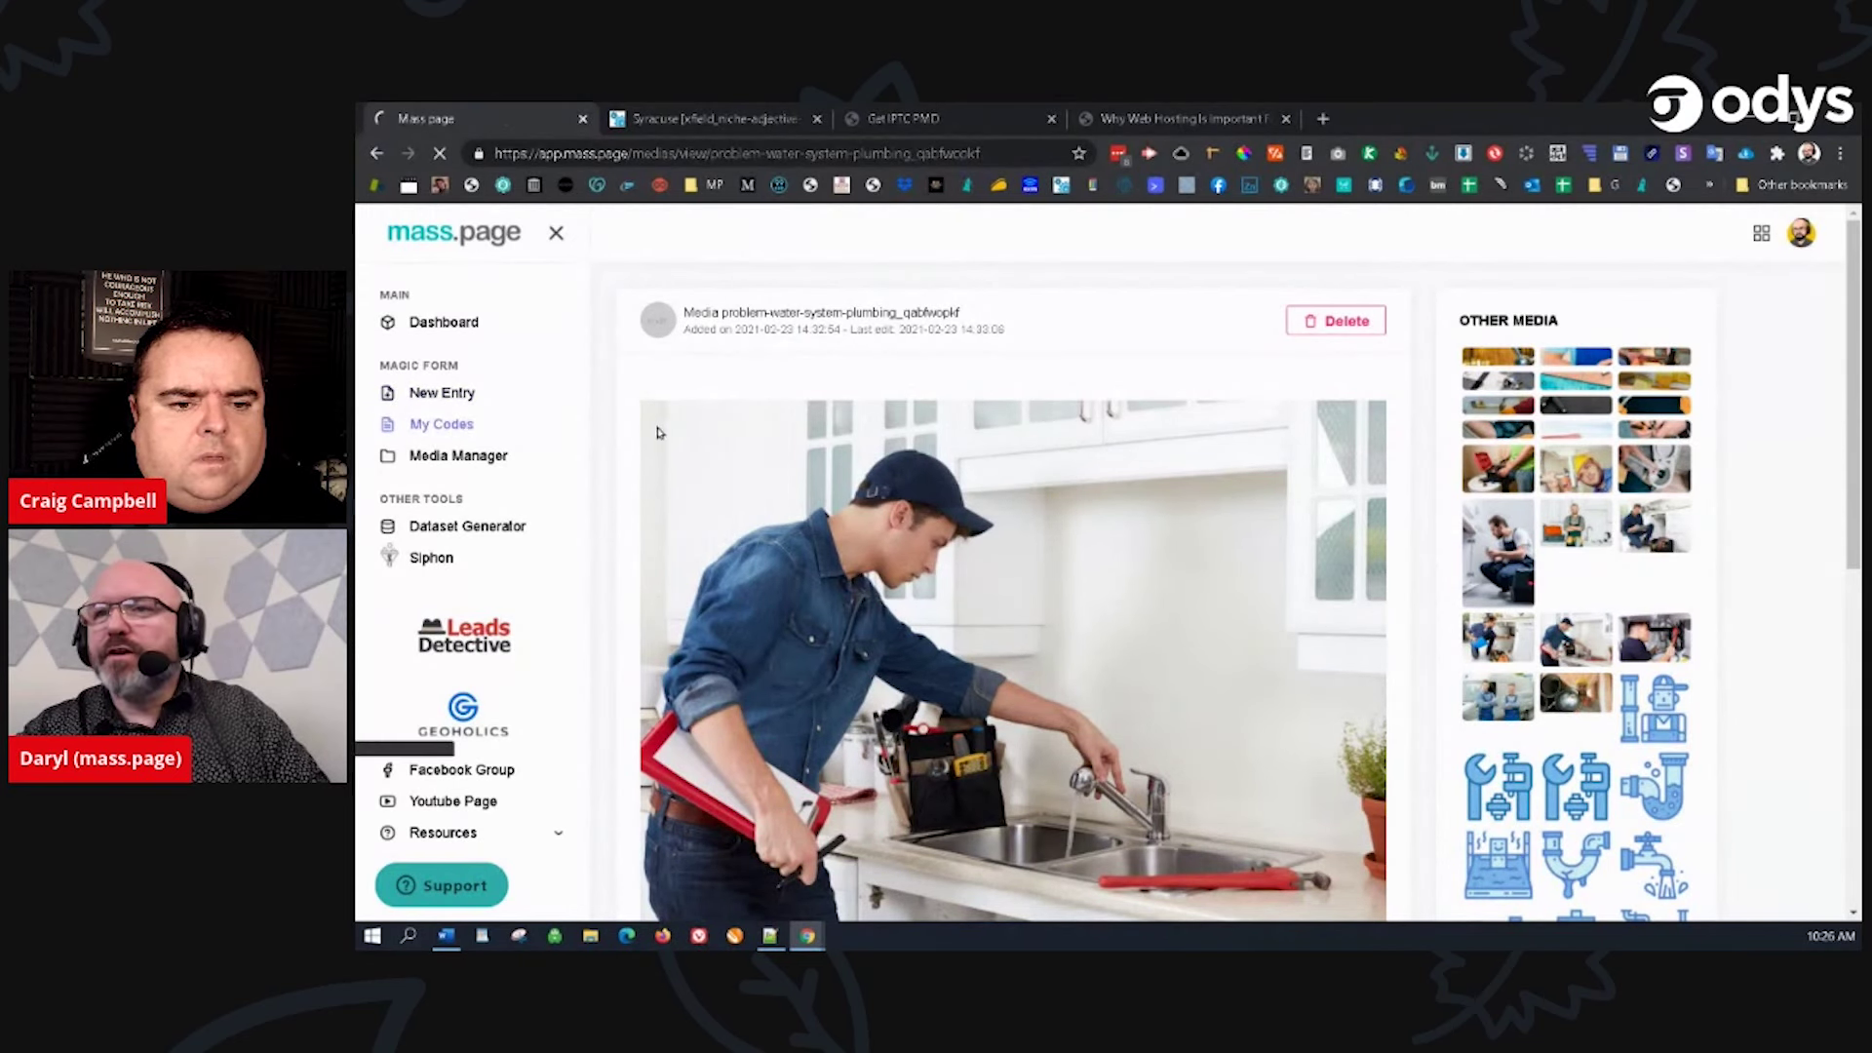
Step: View the saved Magic Form code for entry 791, Bob's Plumbing & Heating inc., from My Codes
{"action": "left_click", "coordinate": [465, 427]}
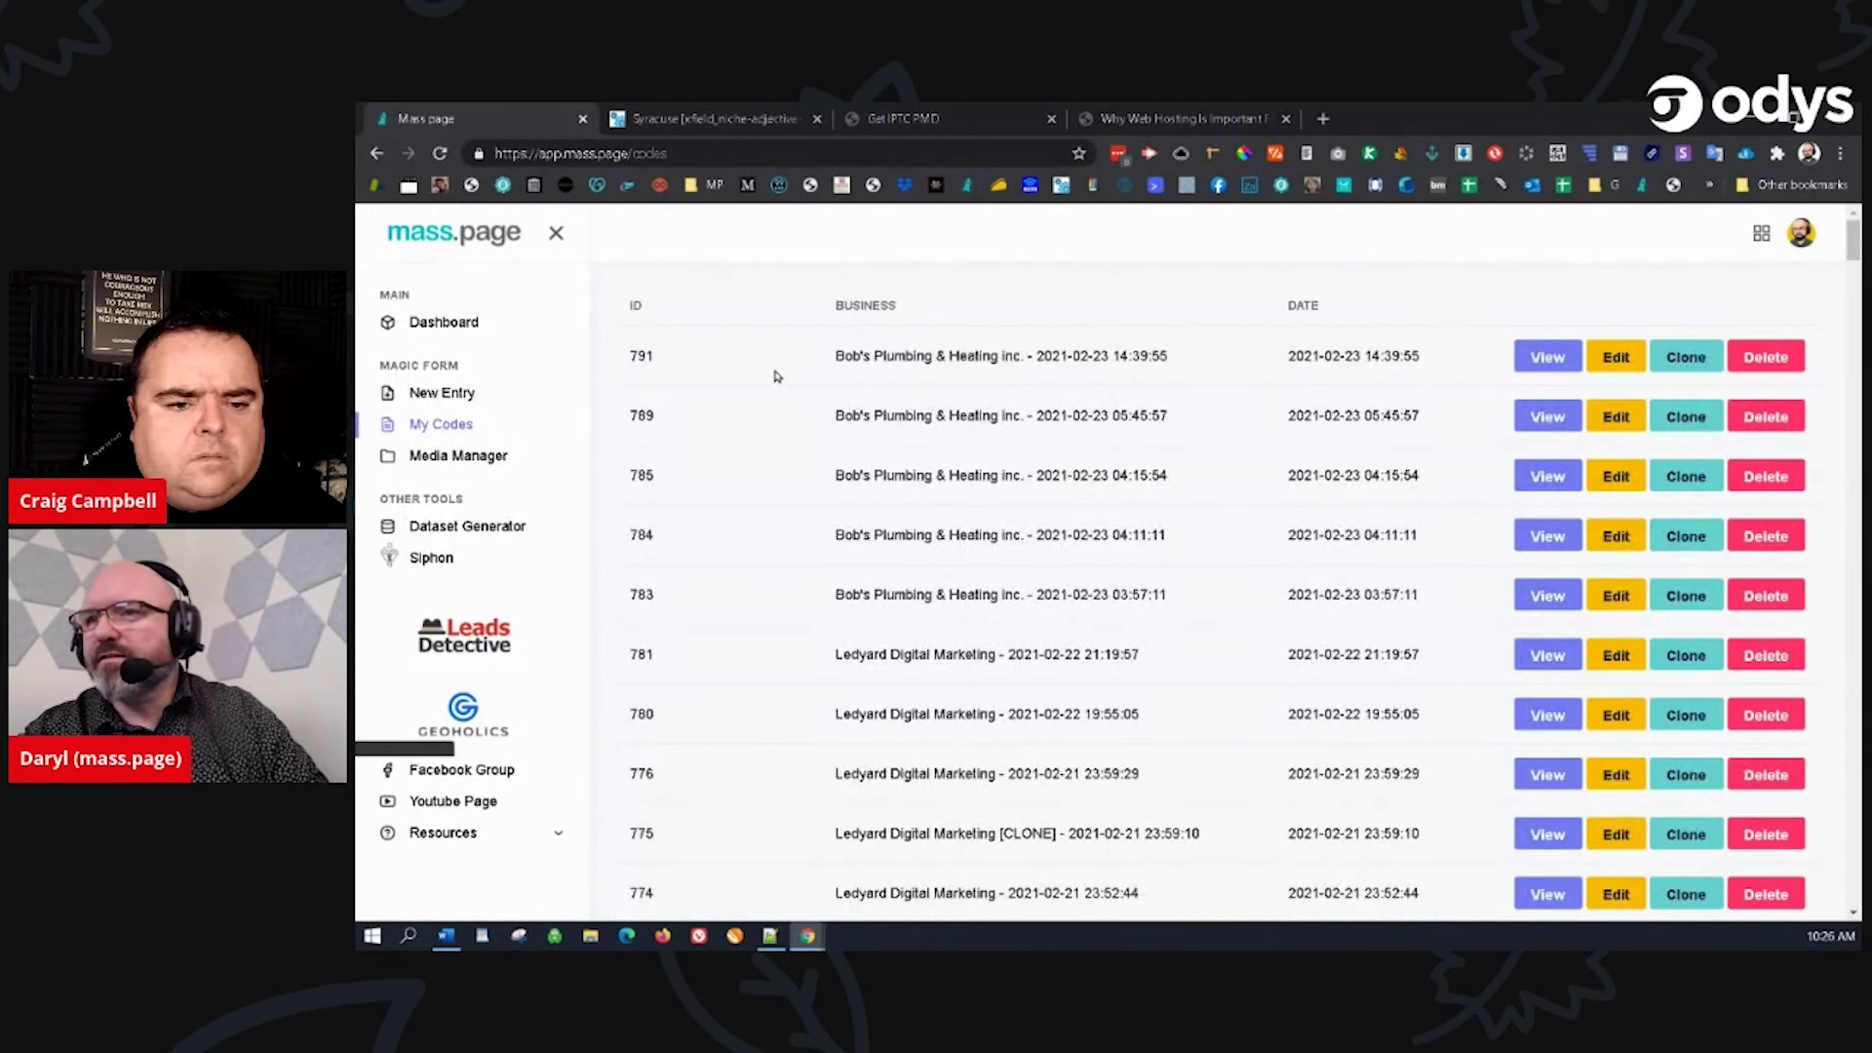
{"action": "scroll", "coordinate": [799, 480], "scroll_direction": "down", "scroll_amount": 5}
{"action": "scroll", "coordinate": [810, 506], "scroll_direction": "up", "scroll_amount": 3}
{"action": "scroll", "coordinate": [922, 576], "scroll_direction": "up", "scroll_amount": 2}
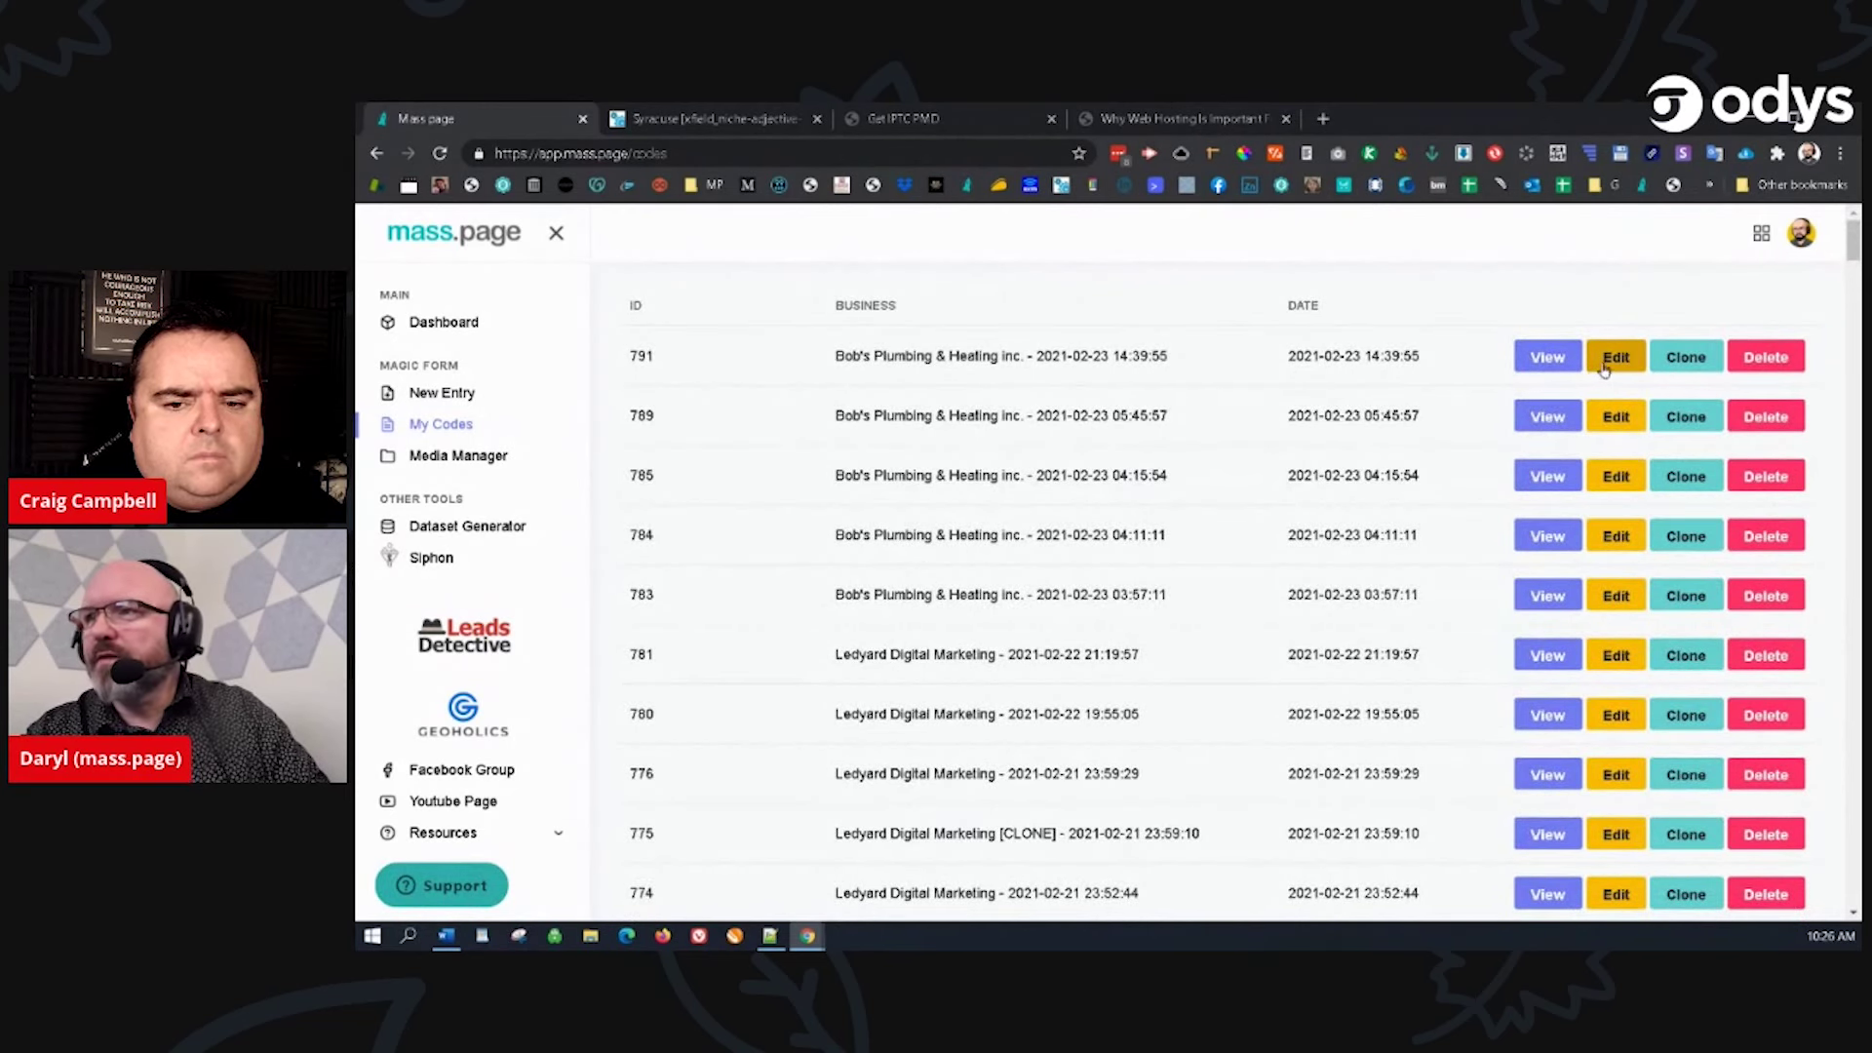
{"action": "left_click", "coordinate": [1547, 357]}
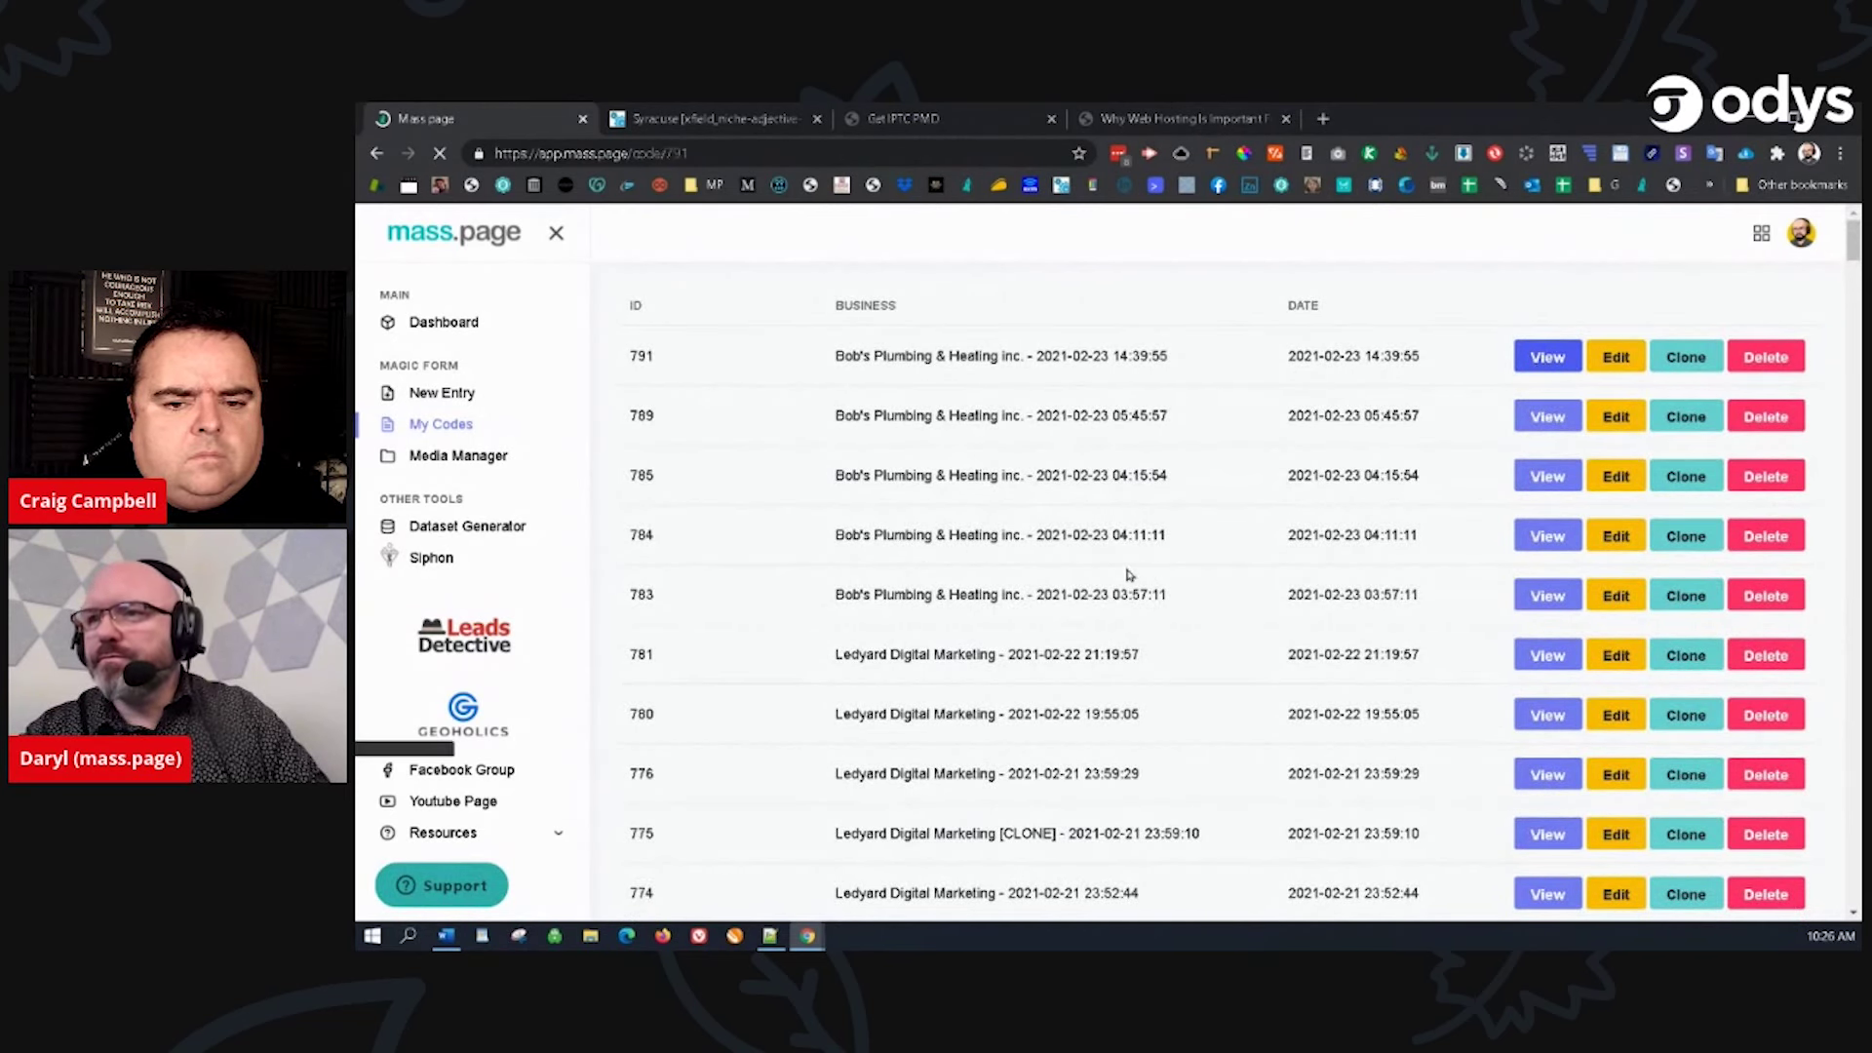
Step: Scroll down the Magic Form code box toward the Download Files as ZIP option
{"action": "scroll", "coordinate": [883, 565], "scroll_direction": "down", "scroll_amount": 5}
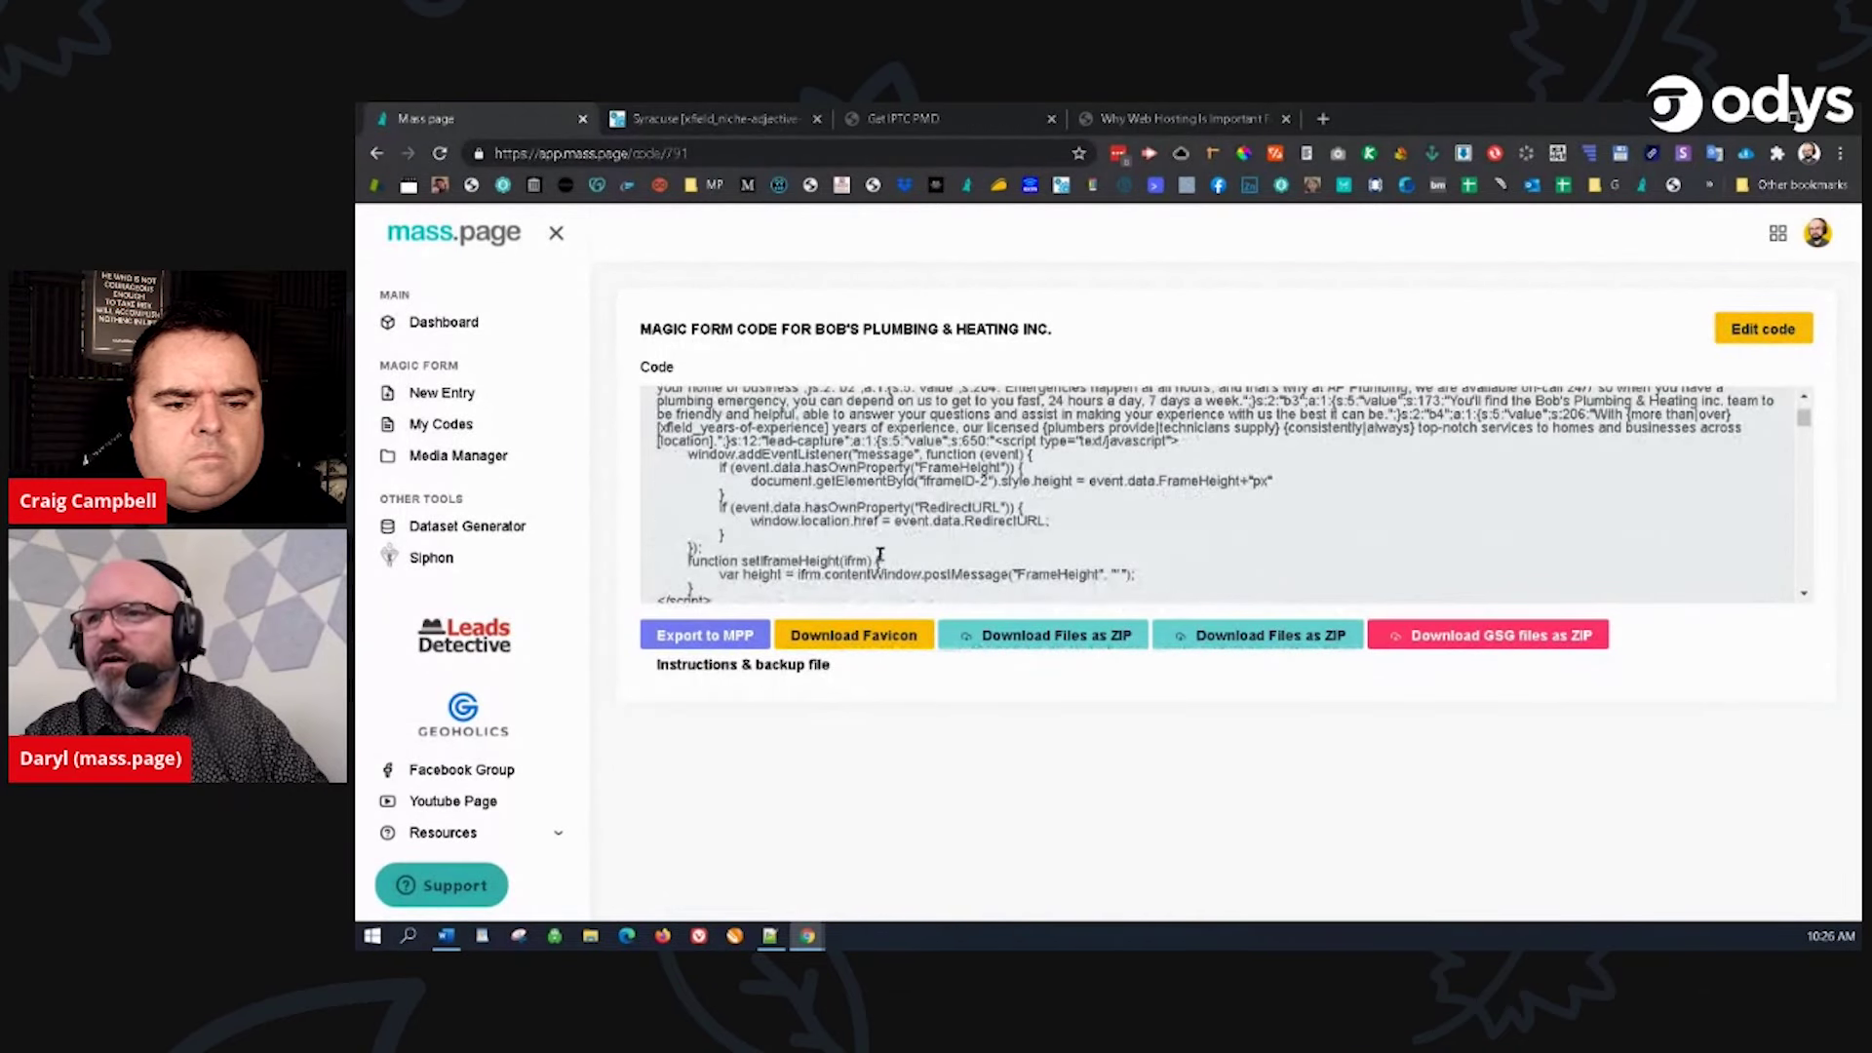
{"action": "scroll", "coordinate": [885, 546], "scroll_direction": "down", "scroll_amount": 10}
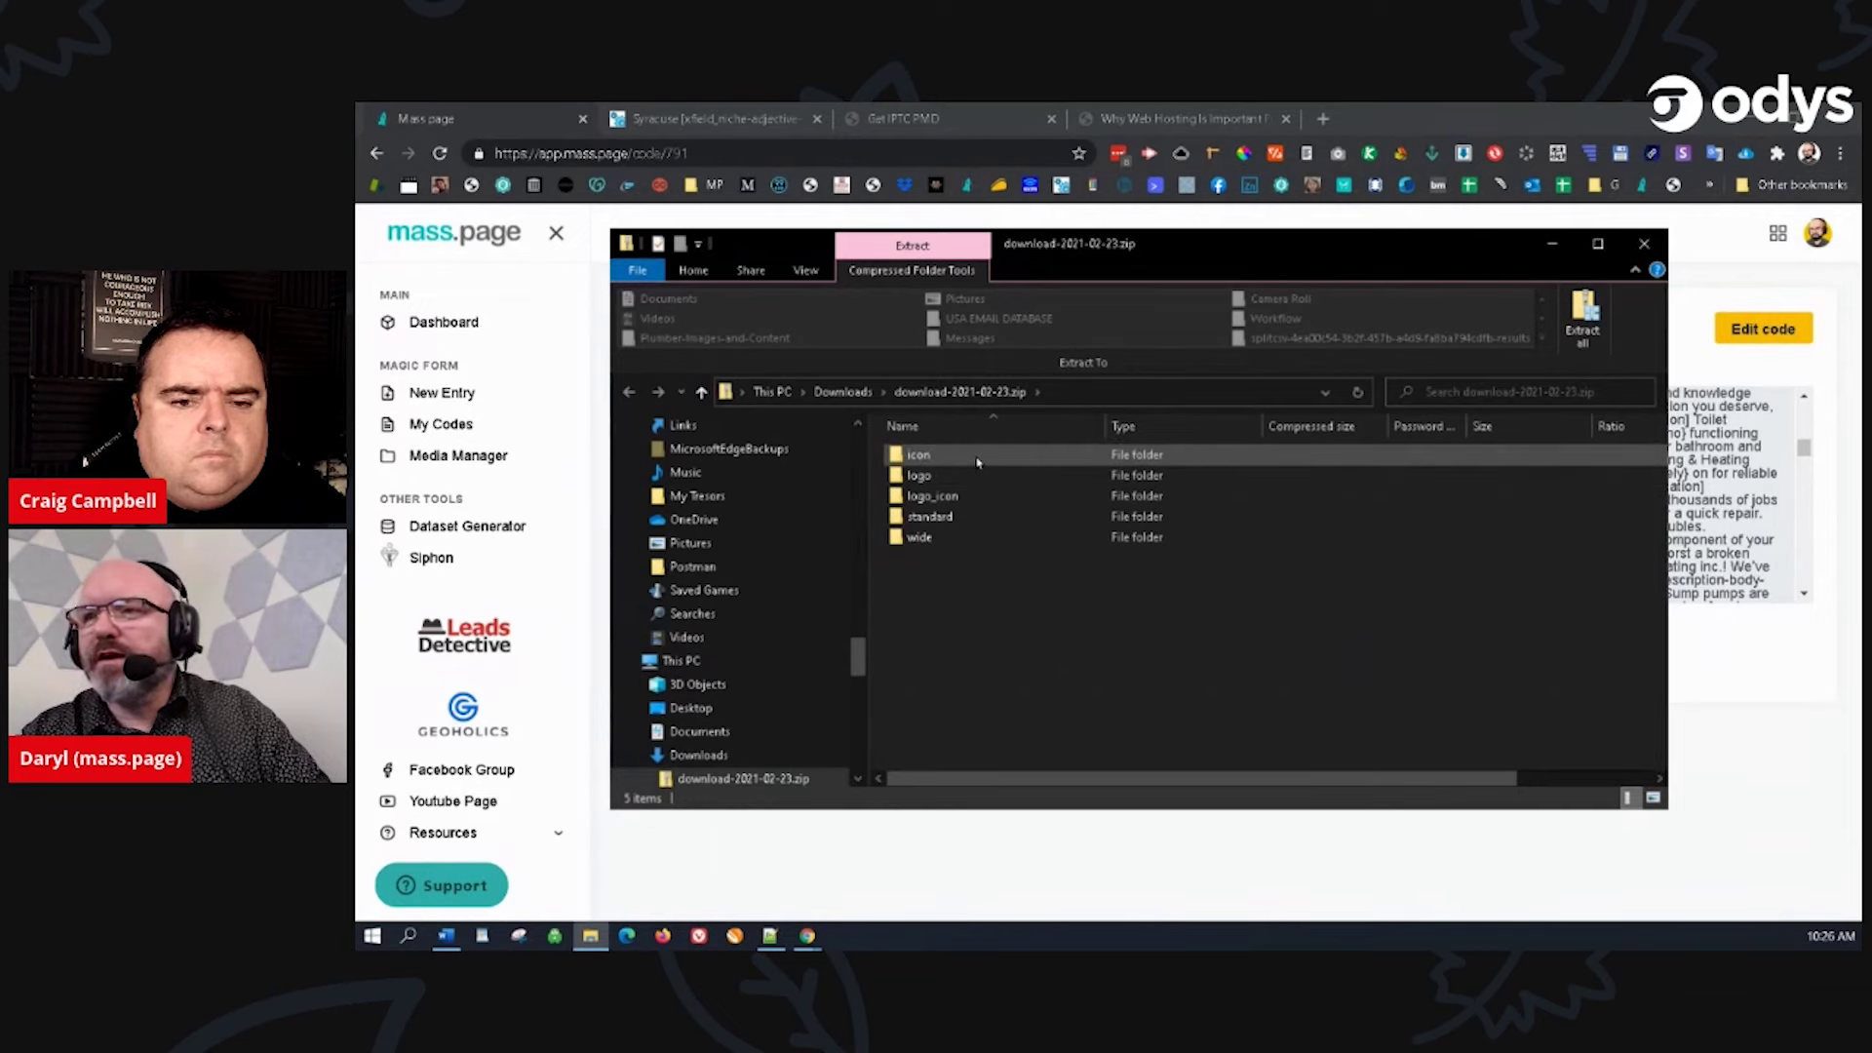
Step: Browse the standard folder's JPGs, select the problem water system plumbing image, then close the archive
{"action": "double_click", "coordinate": [946, 517]}
{"action": "scroll", "coordinate": [963, 538], "scroll_direction": "down", "scroll_amount": 8}
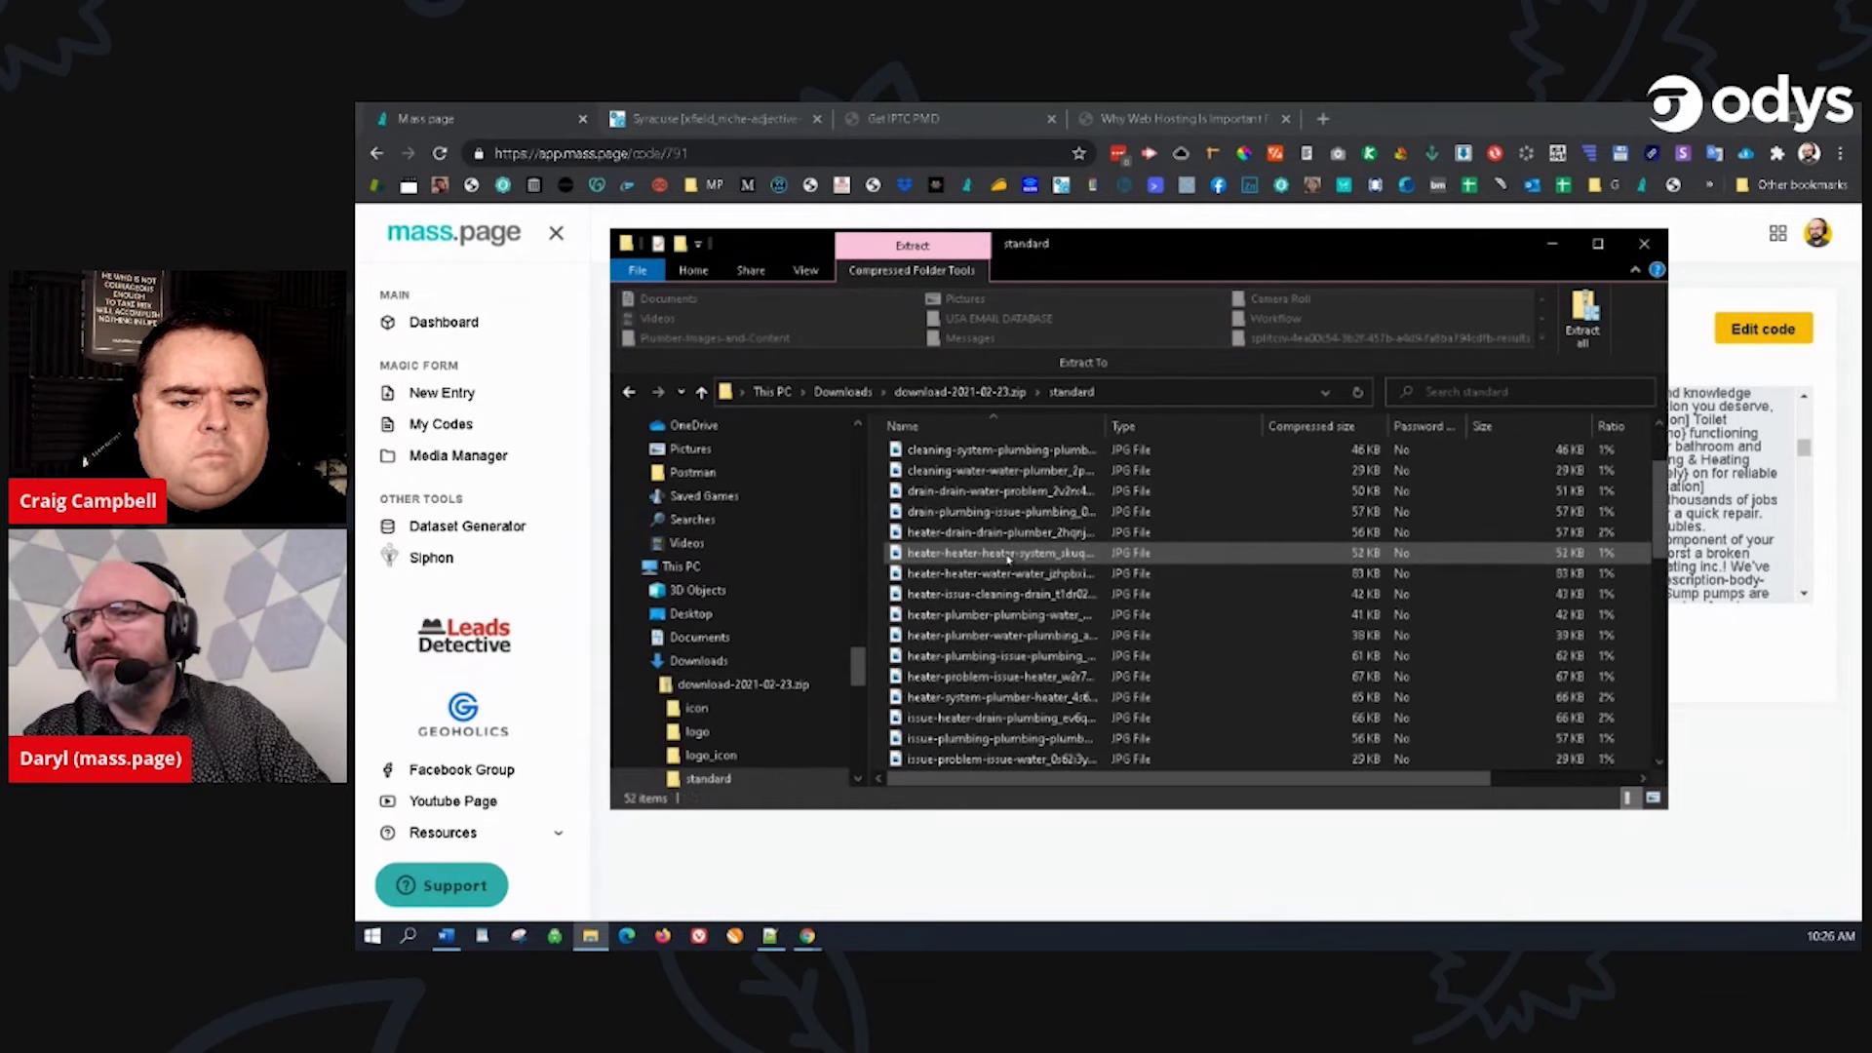
{"action": "scroll", "coordinate": [1008, 577], "scroll_direction": "down", "scroll_amount": 1}
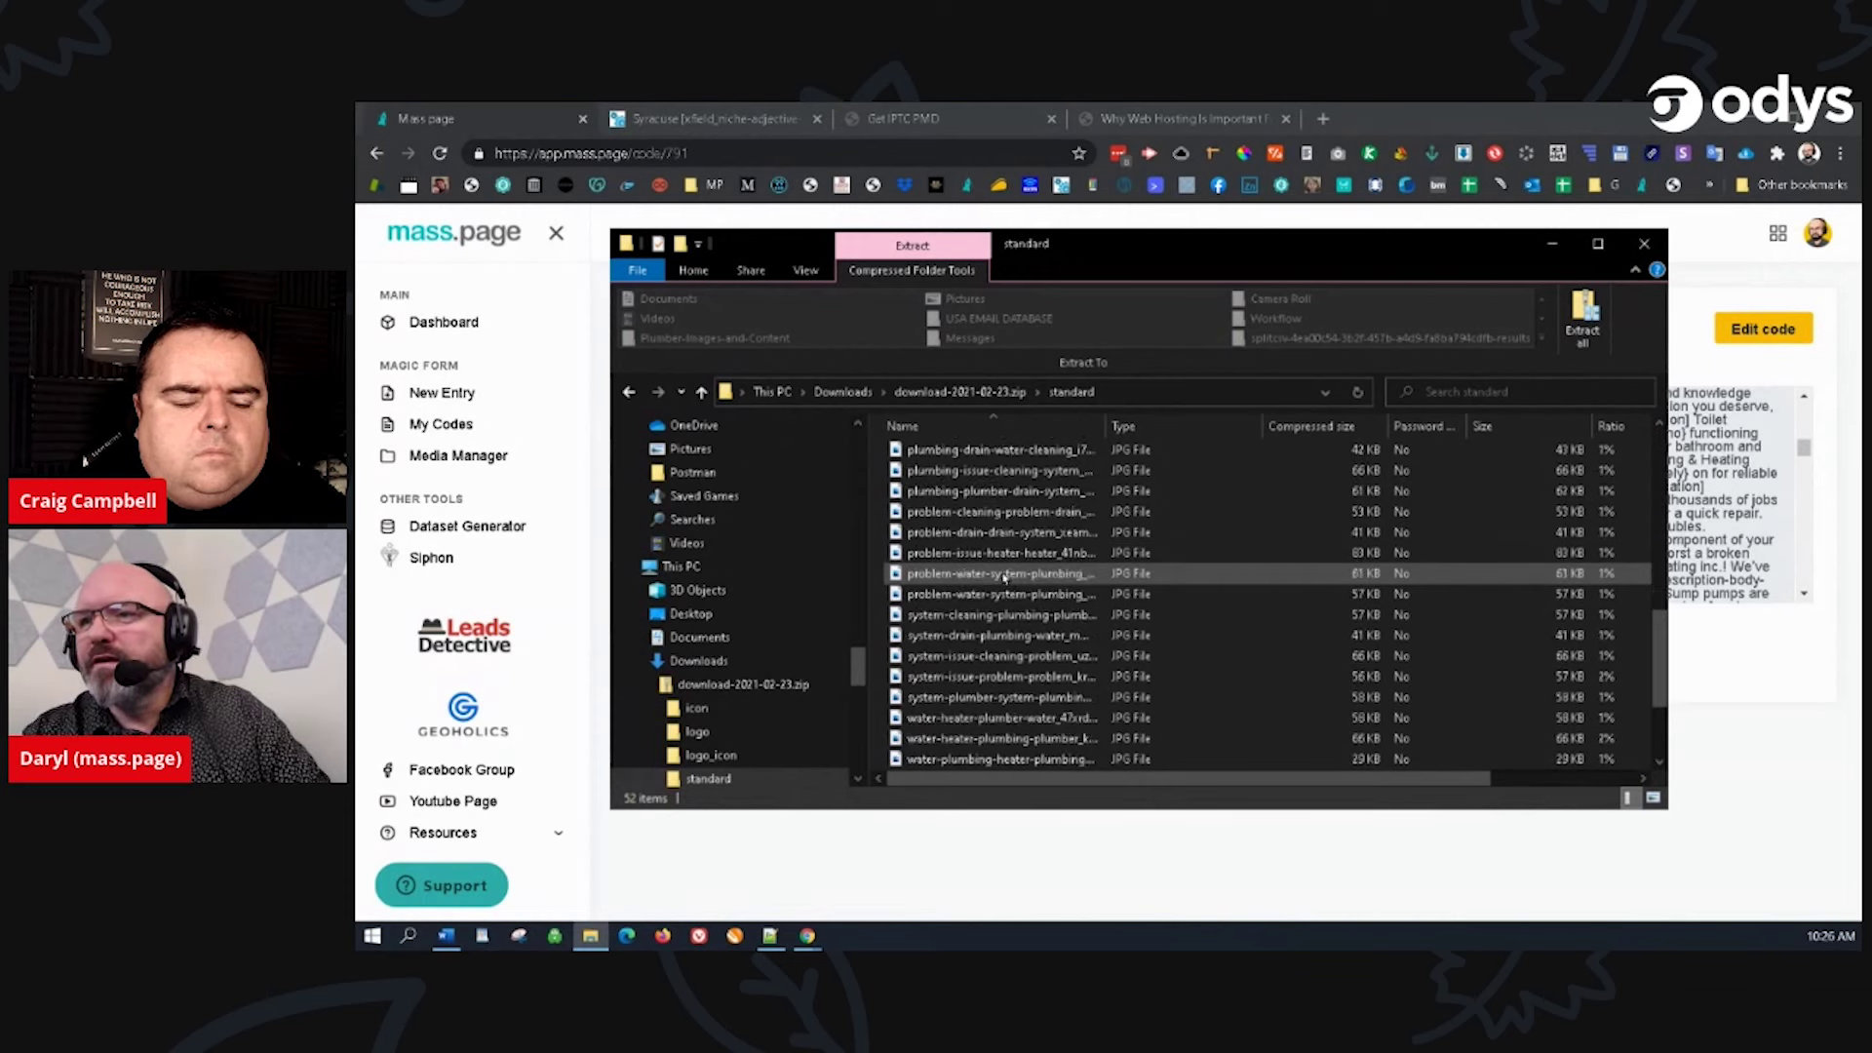
{"action": "left_click", "coordinate": [1110, 575]}
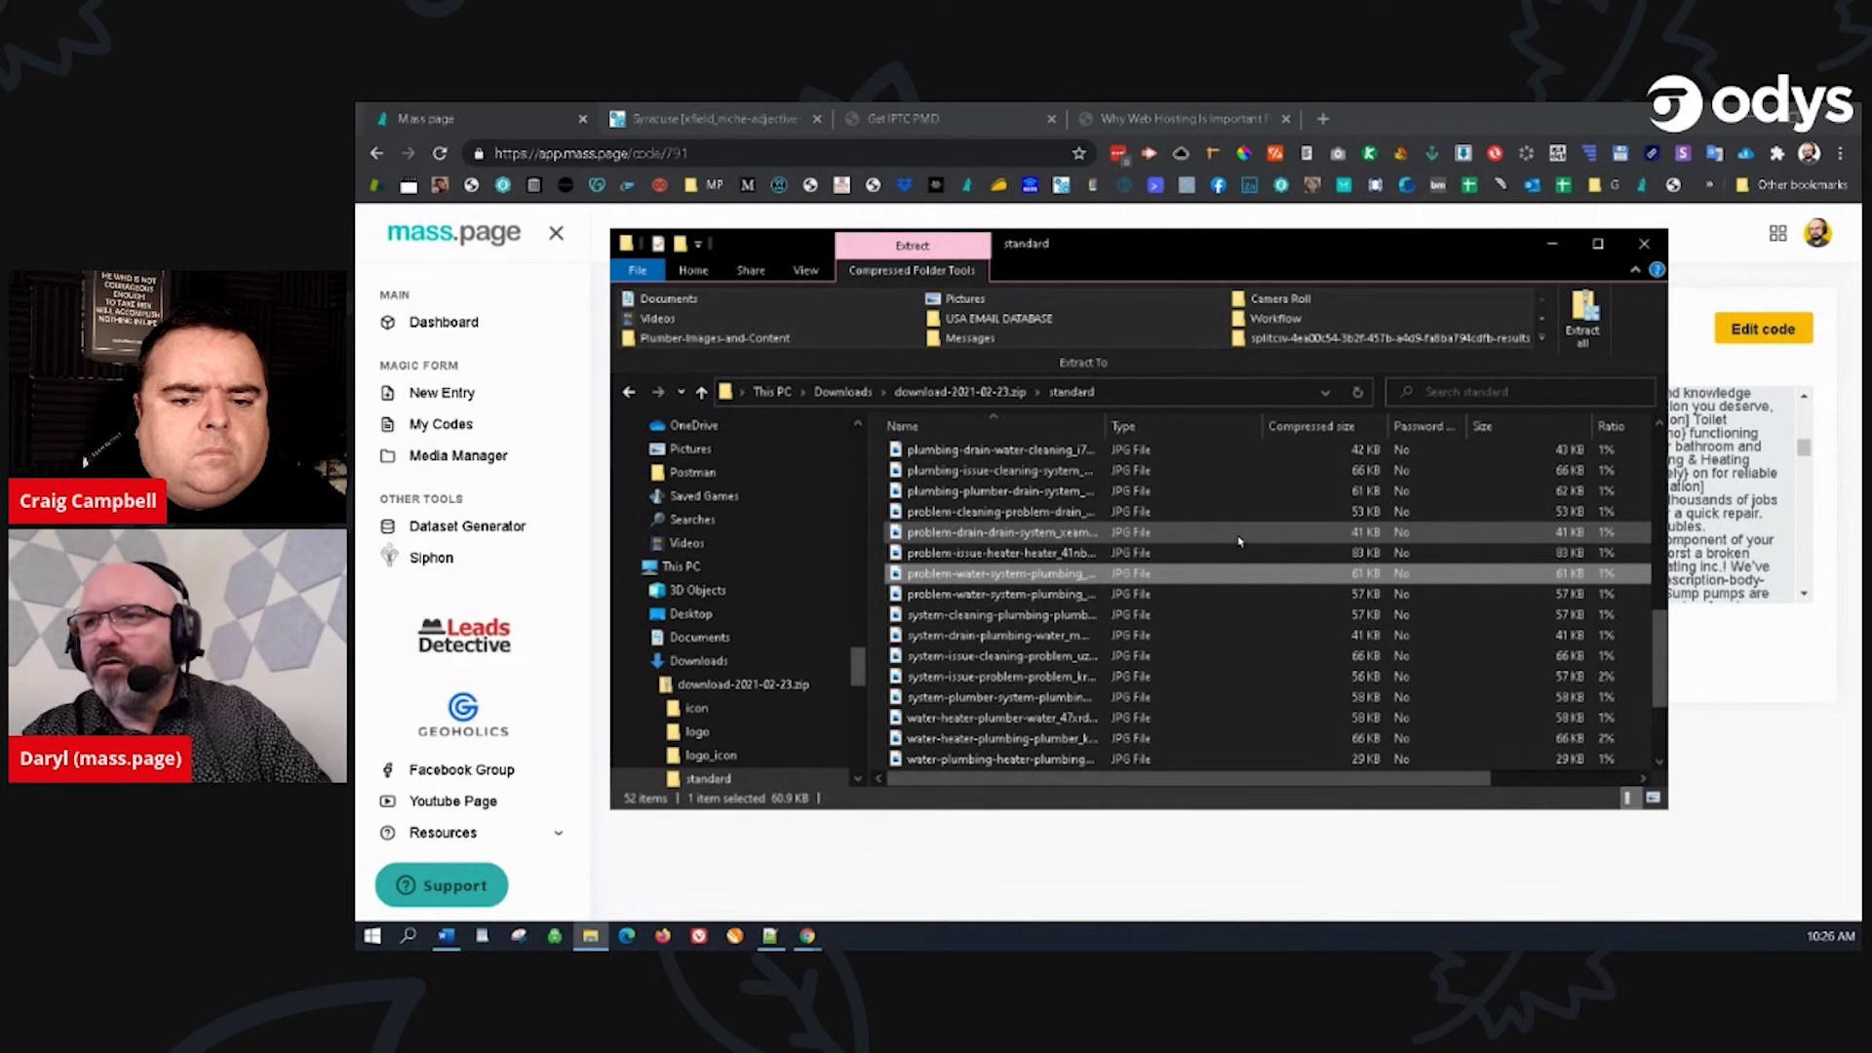
{"action": "scroll", "coordinate": [1238, 536], "scroll_direction": "down", "scroll_amount": 2}
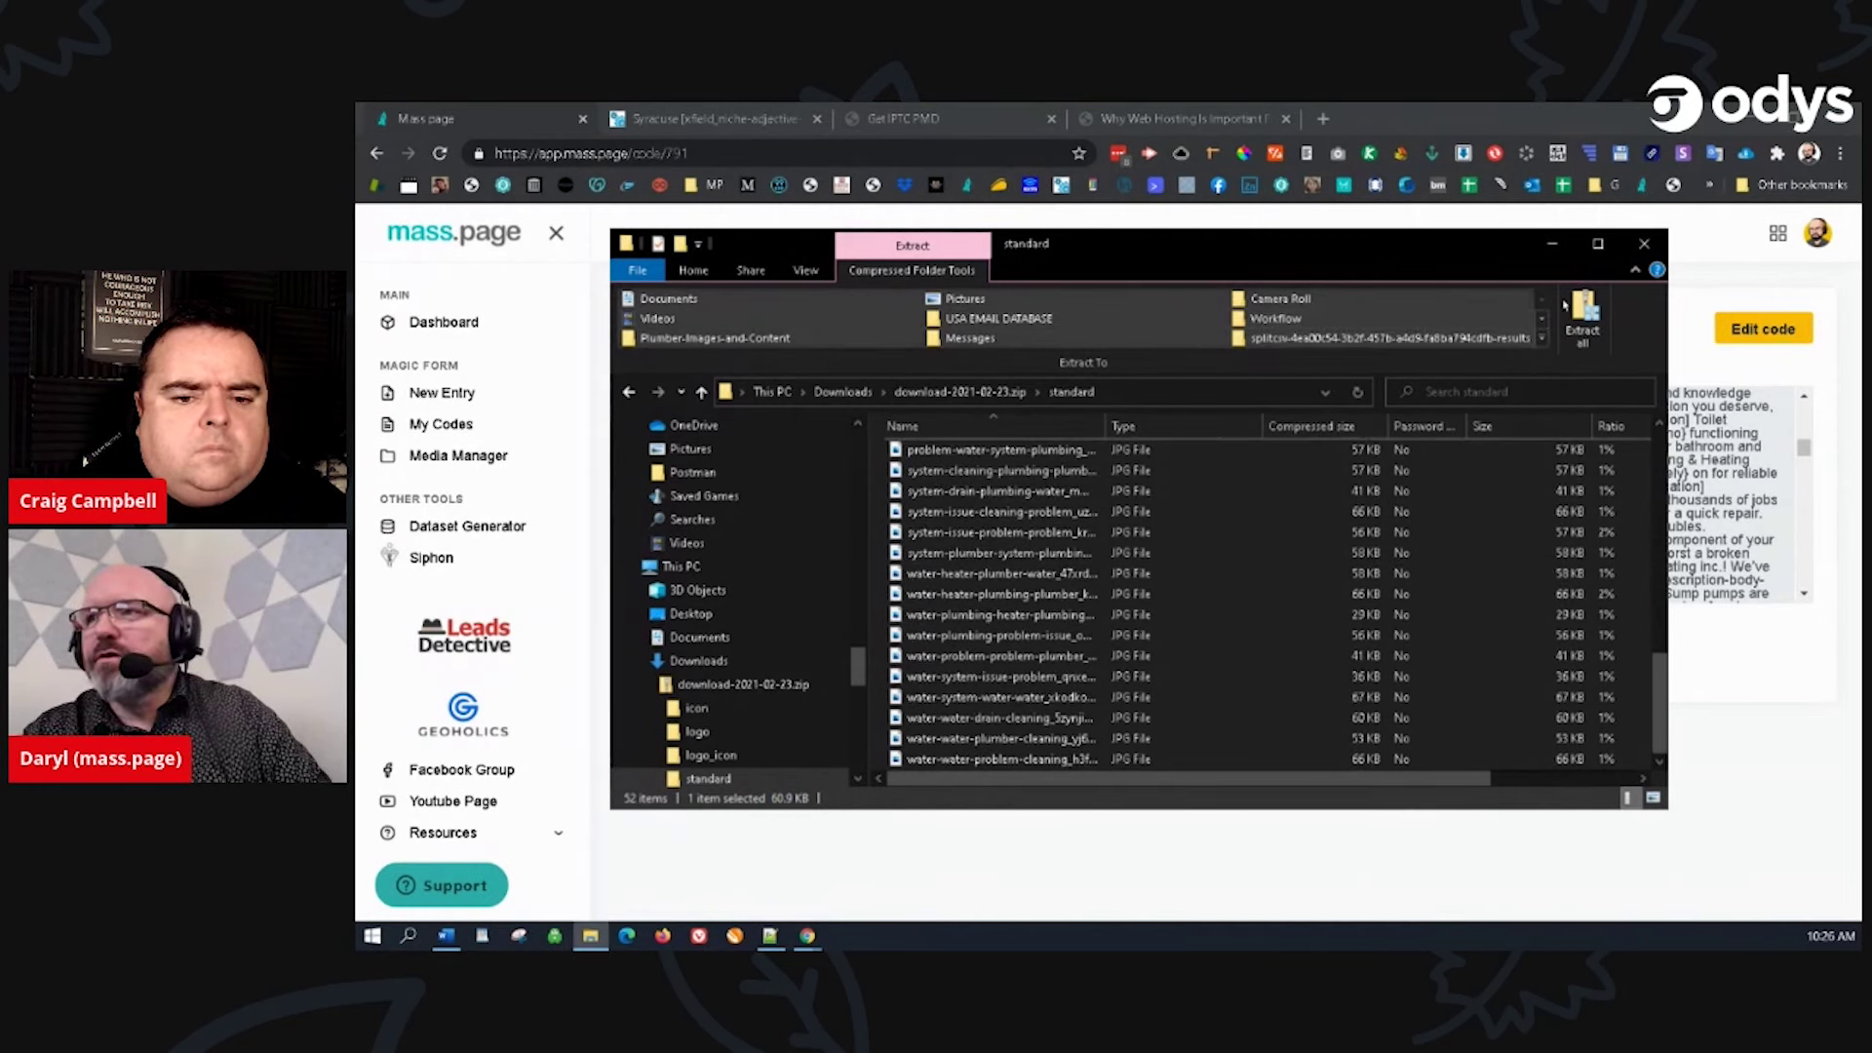
{"action": "left_click", "coordinate": [1644, 243]}
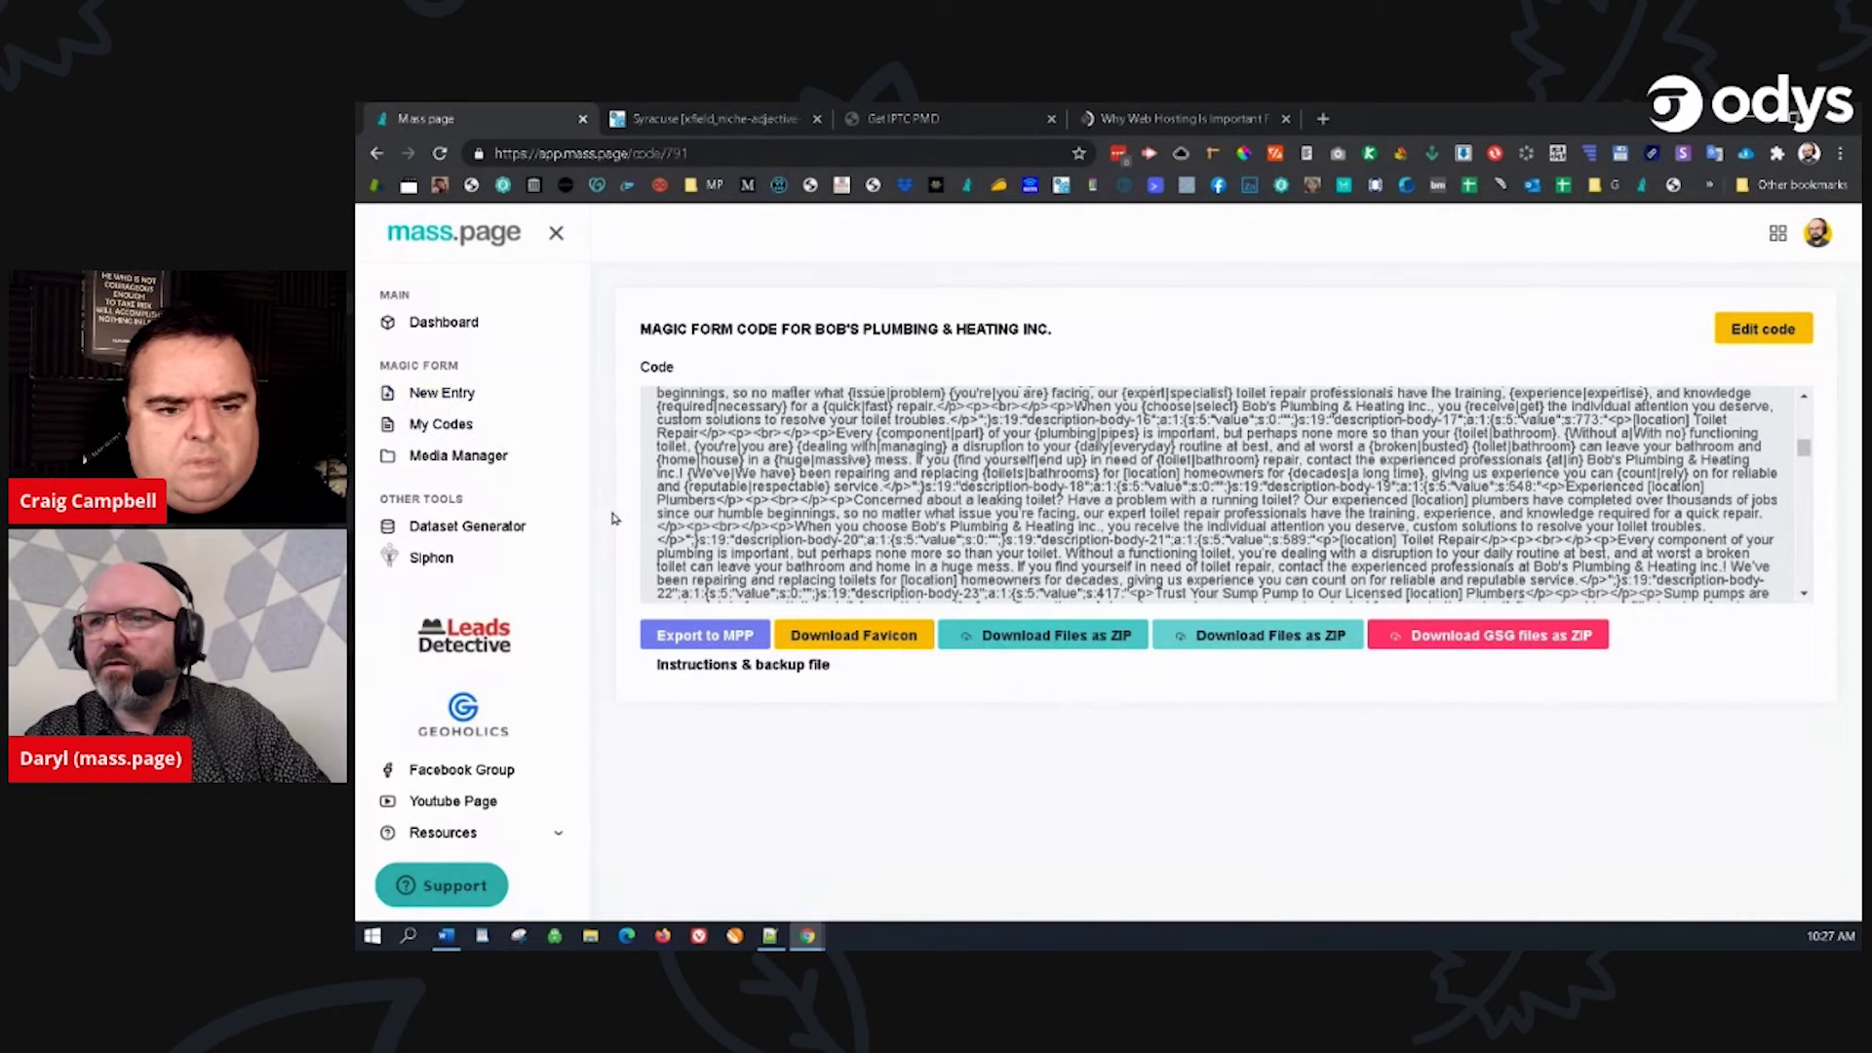
Step: Open entry 791, Bob's Plumbing & Heating inc., for editing from My Codes
{"action": "left_click", "coordinate": [461, 396]}
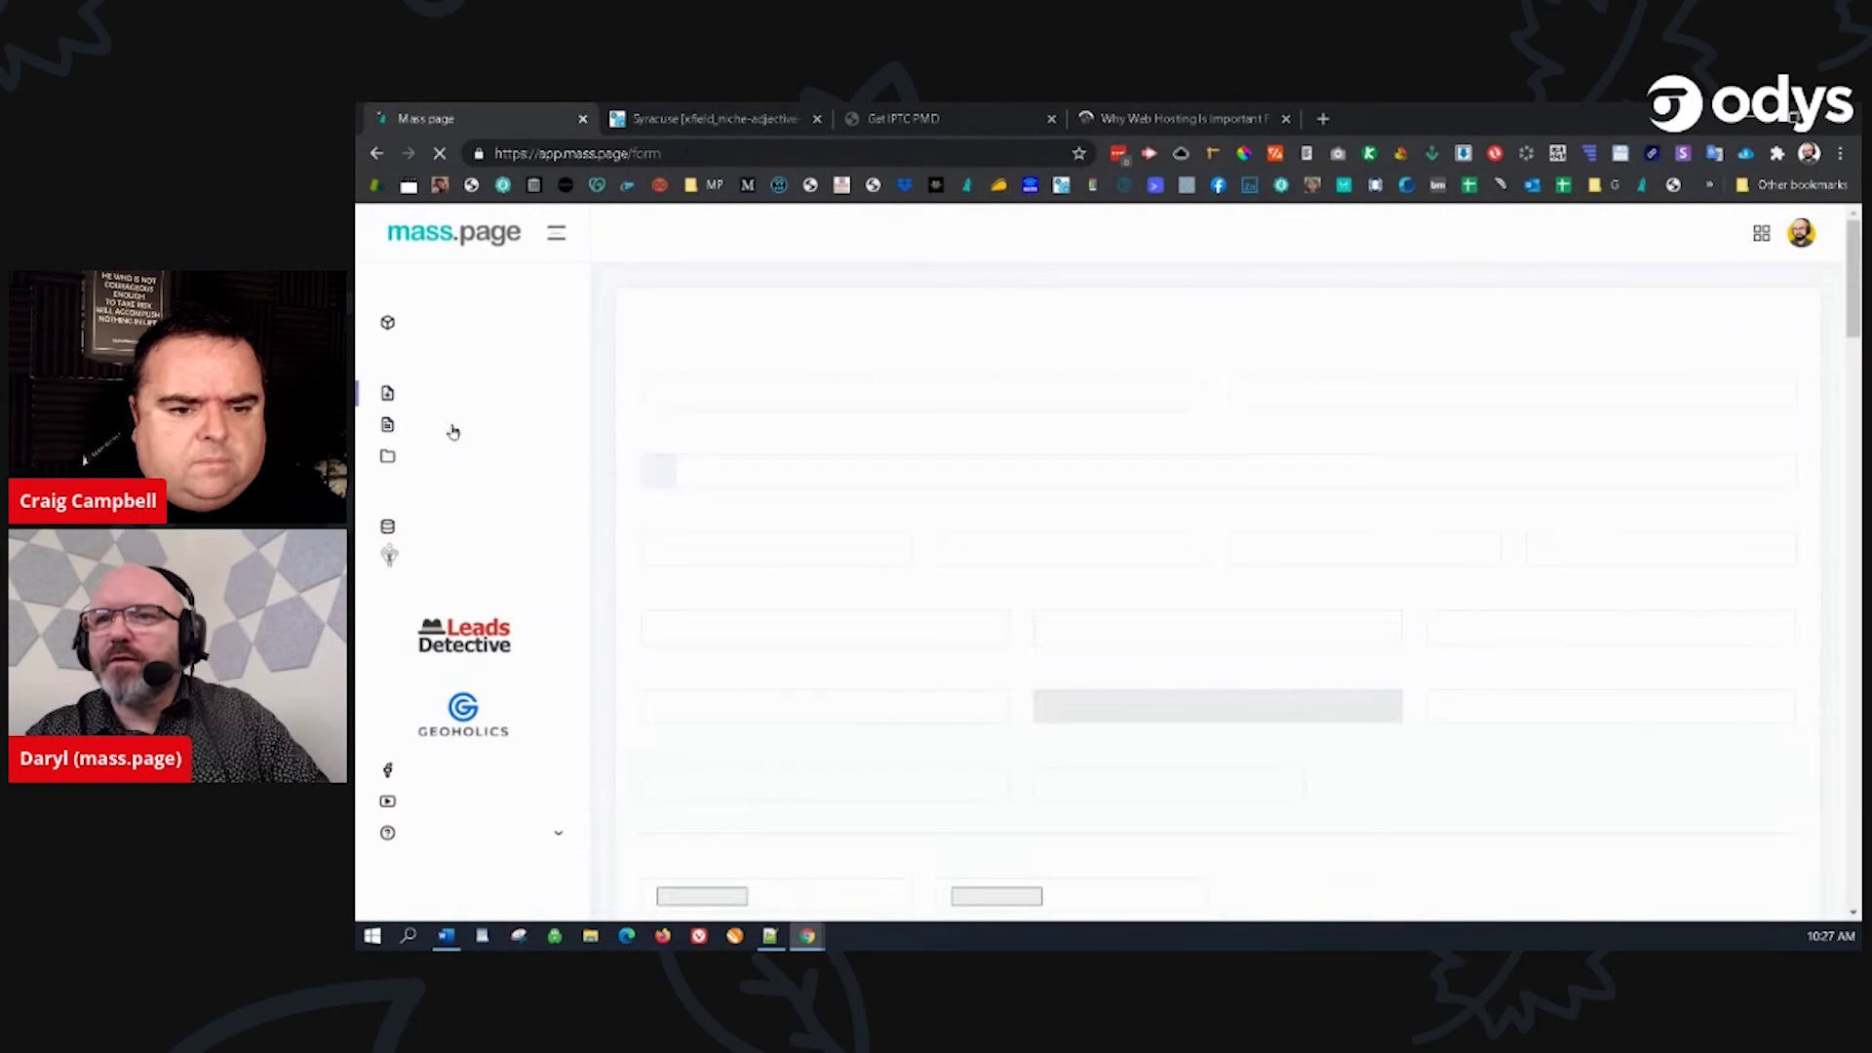
{"action": "left_click", "coordinate": [509, 439]}
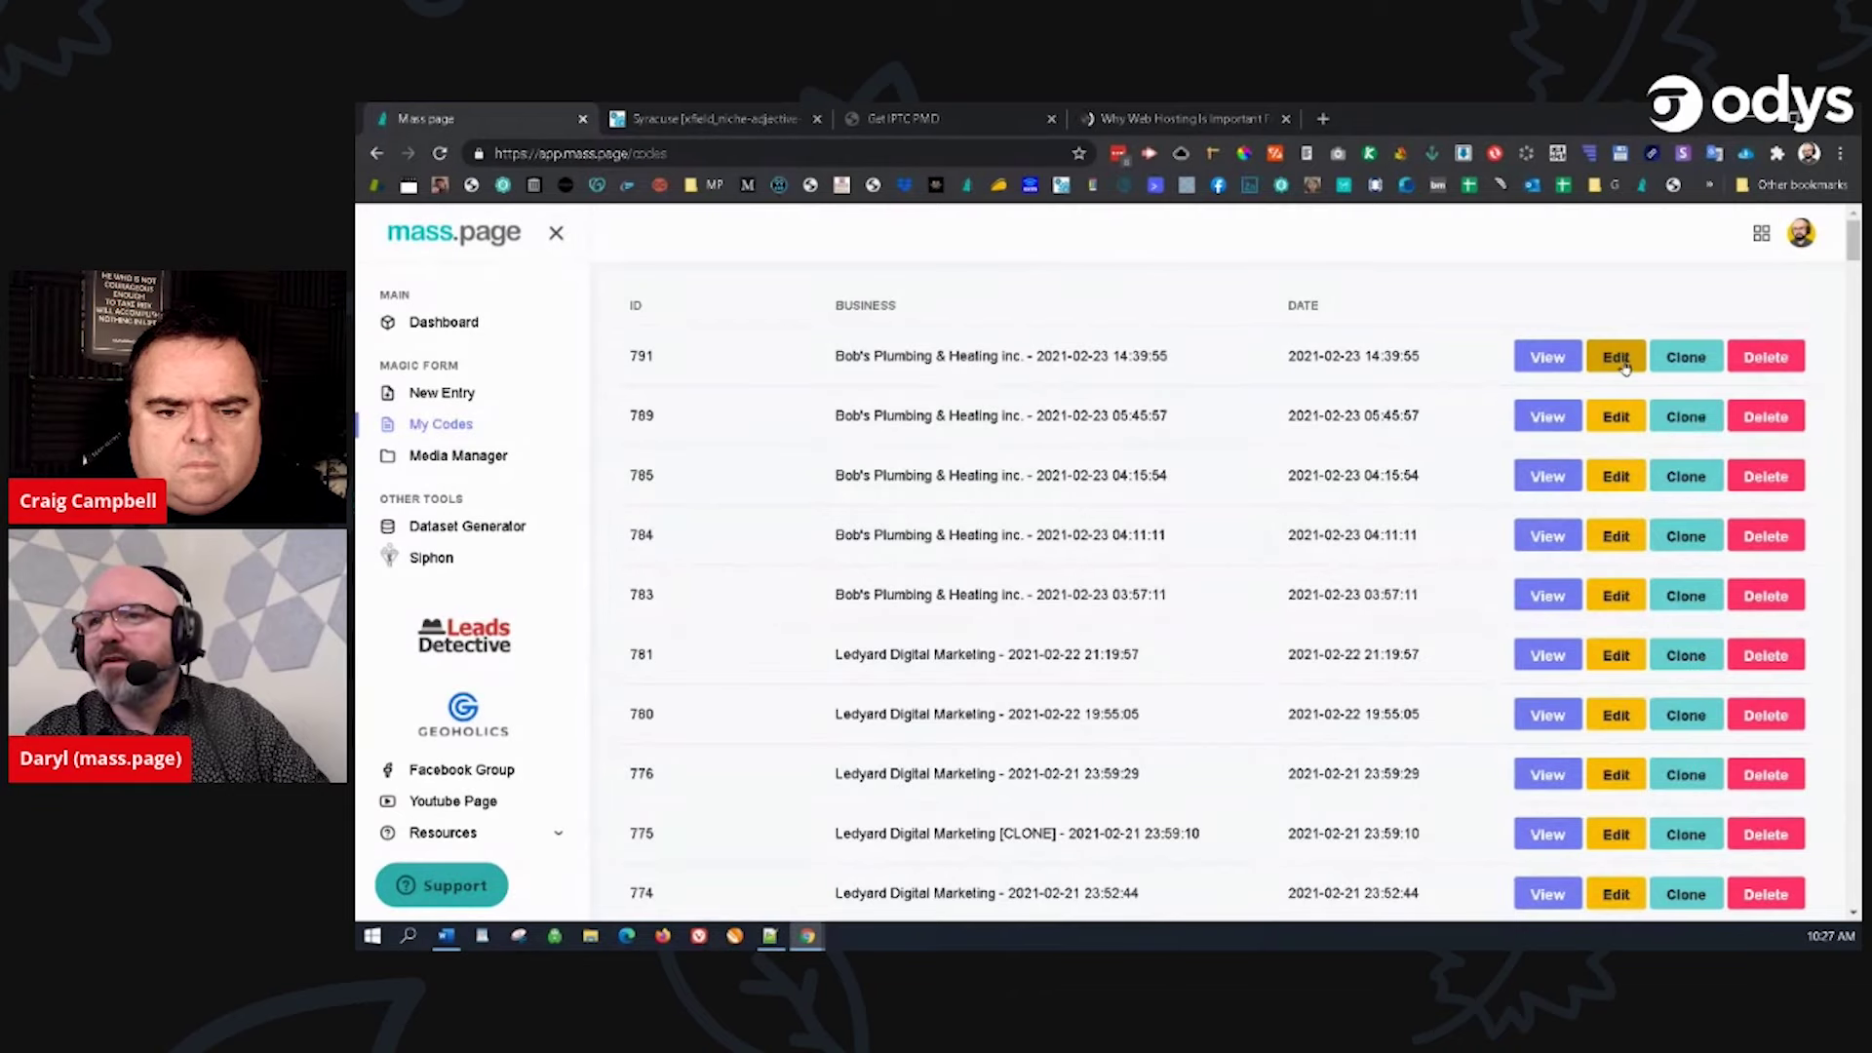
{"action": "left_click", "coordinate": [1615, 358]}
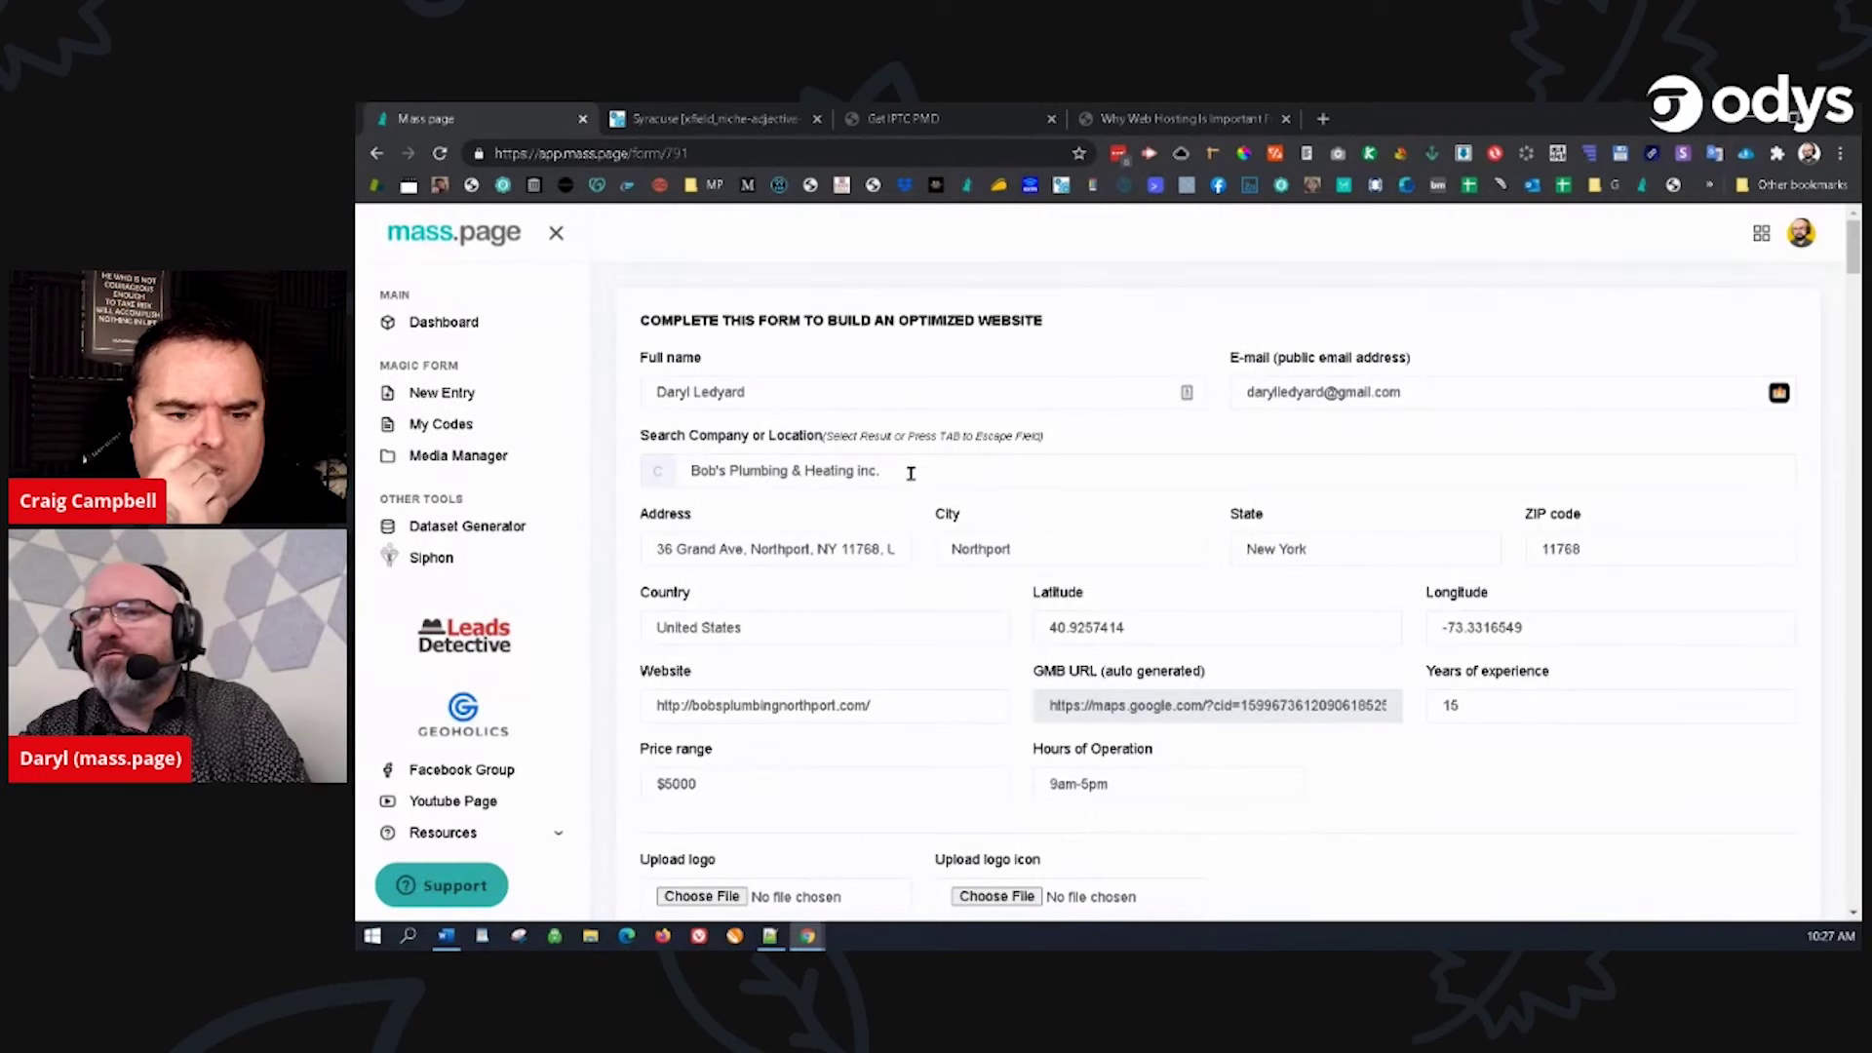
{"action": "scroll", "coordinate": [912, 473], "scroll_direction": "down", "scroll_amount": 3}
{"action": "scroll", "coordinate": [913, 476], "scroll_direction": "up", "scroll_amount": 2}
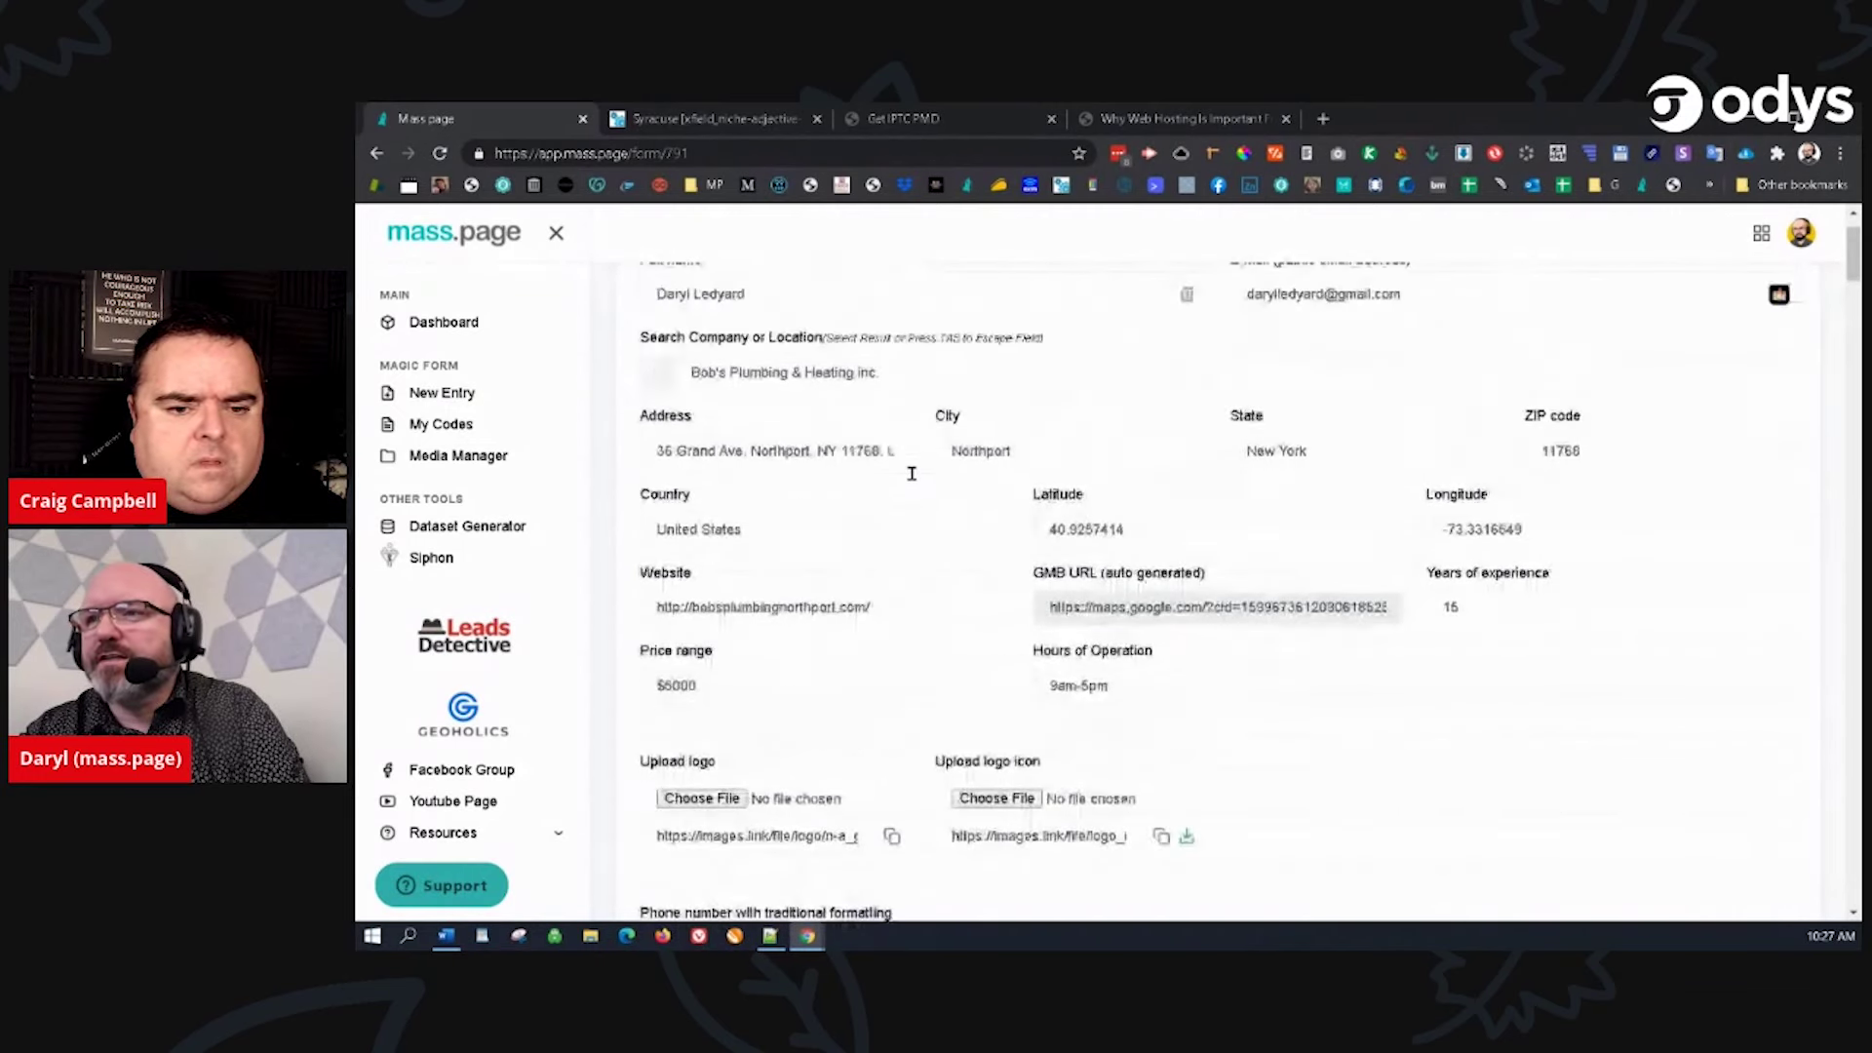
{"action": "scroll", "coordinate": [916, 480], "scroll_direction": "up", "scroll_amount": 1}
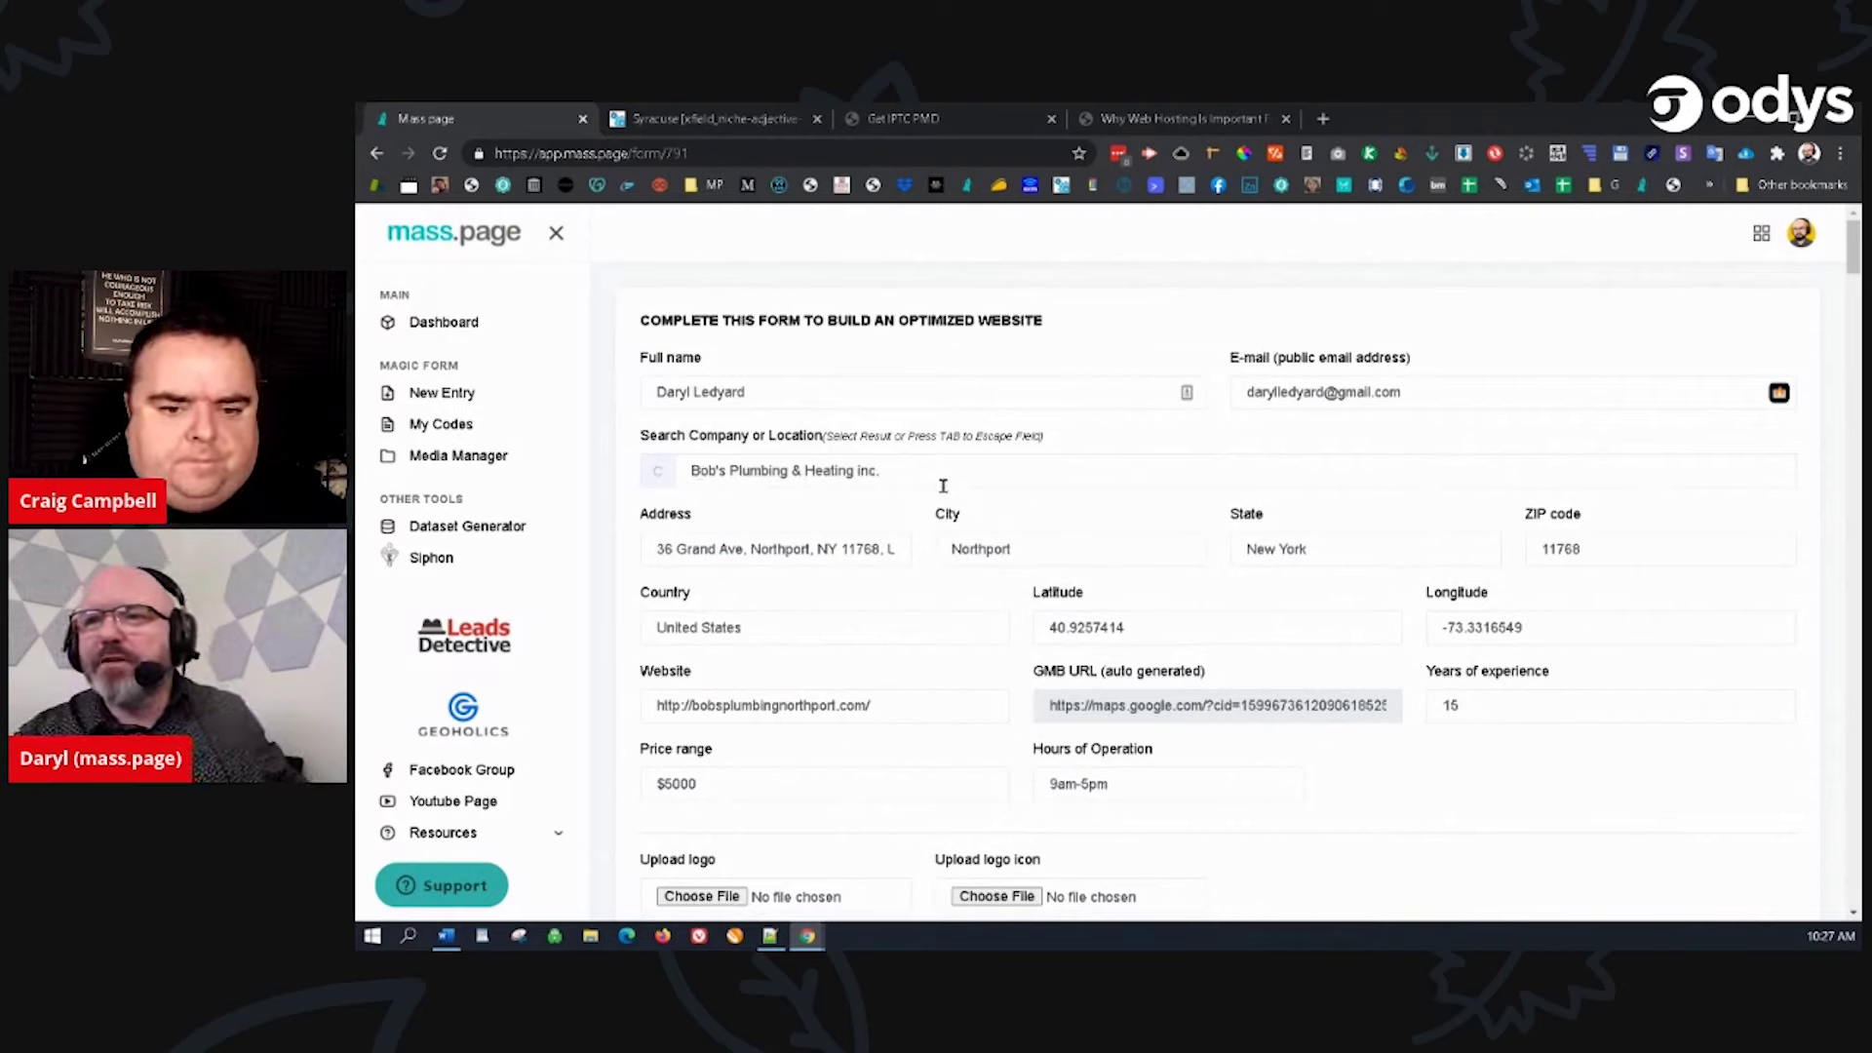
Step: Search for Jack's Plumbing and pick the Nottingham, MD listing to autofill location and website
{"action": "left_click_drag", "start_coordinate": [931, 471], "coordinate": [683, 472]}
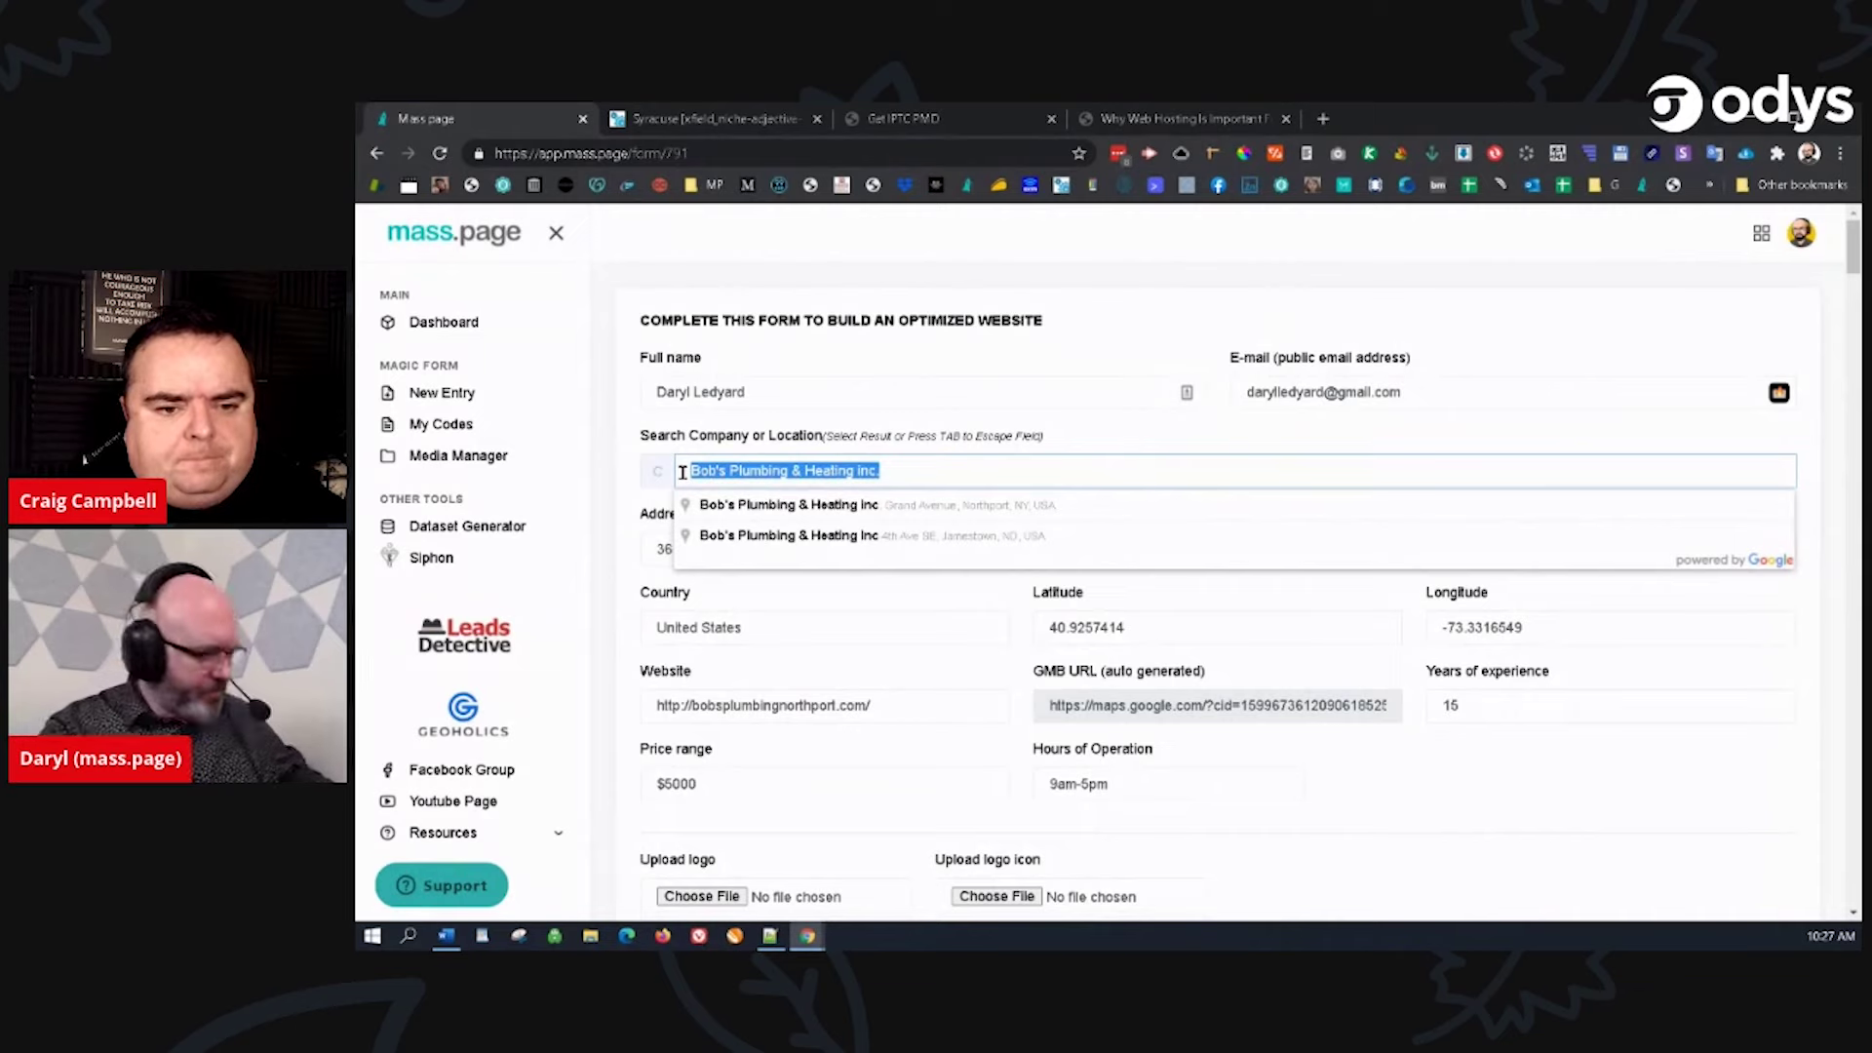
{"action": "type", "text": "jack"}
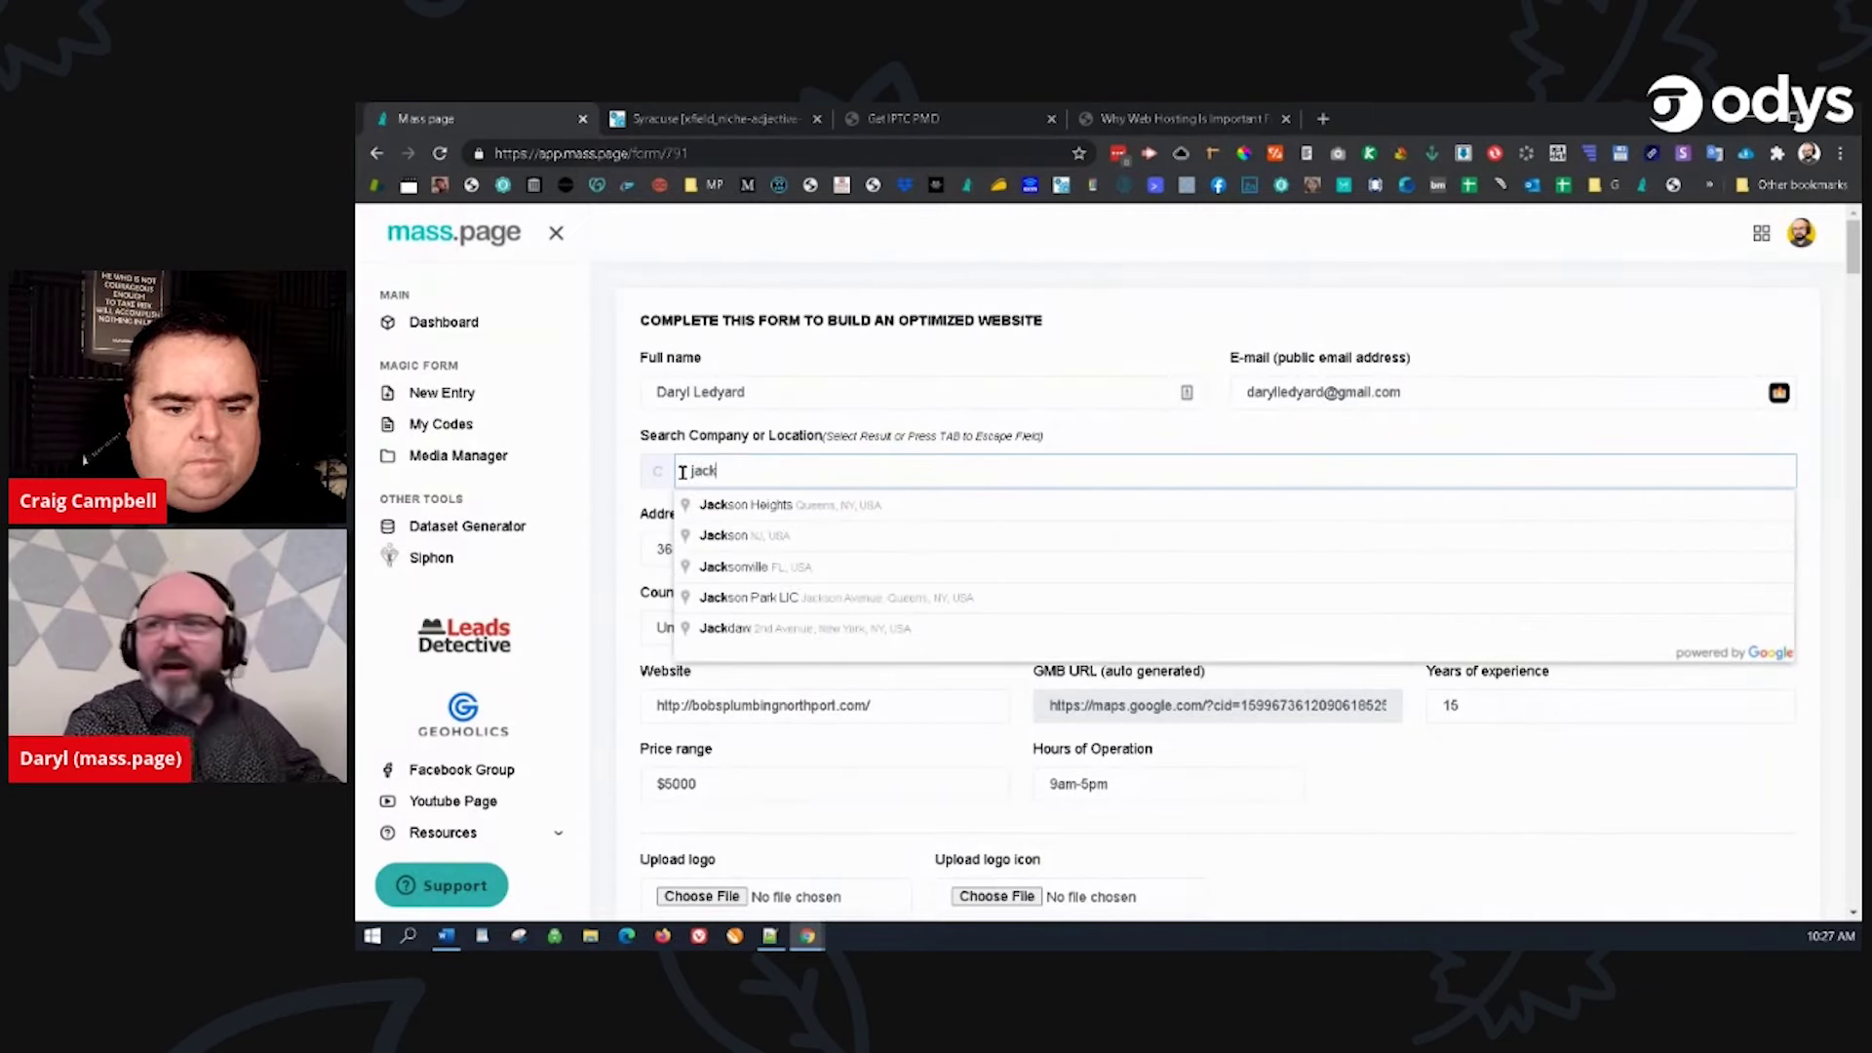
{"action": "type", "text": "e"}
{"action": "key", "text": "BackSpace"}
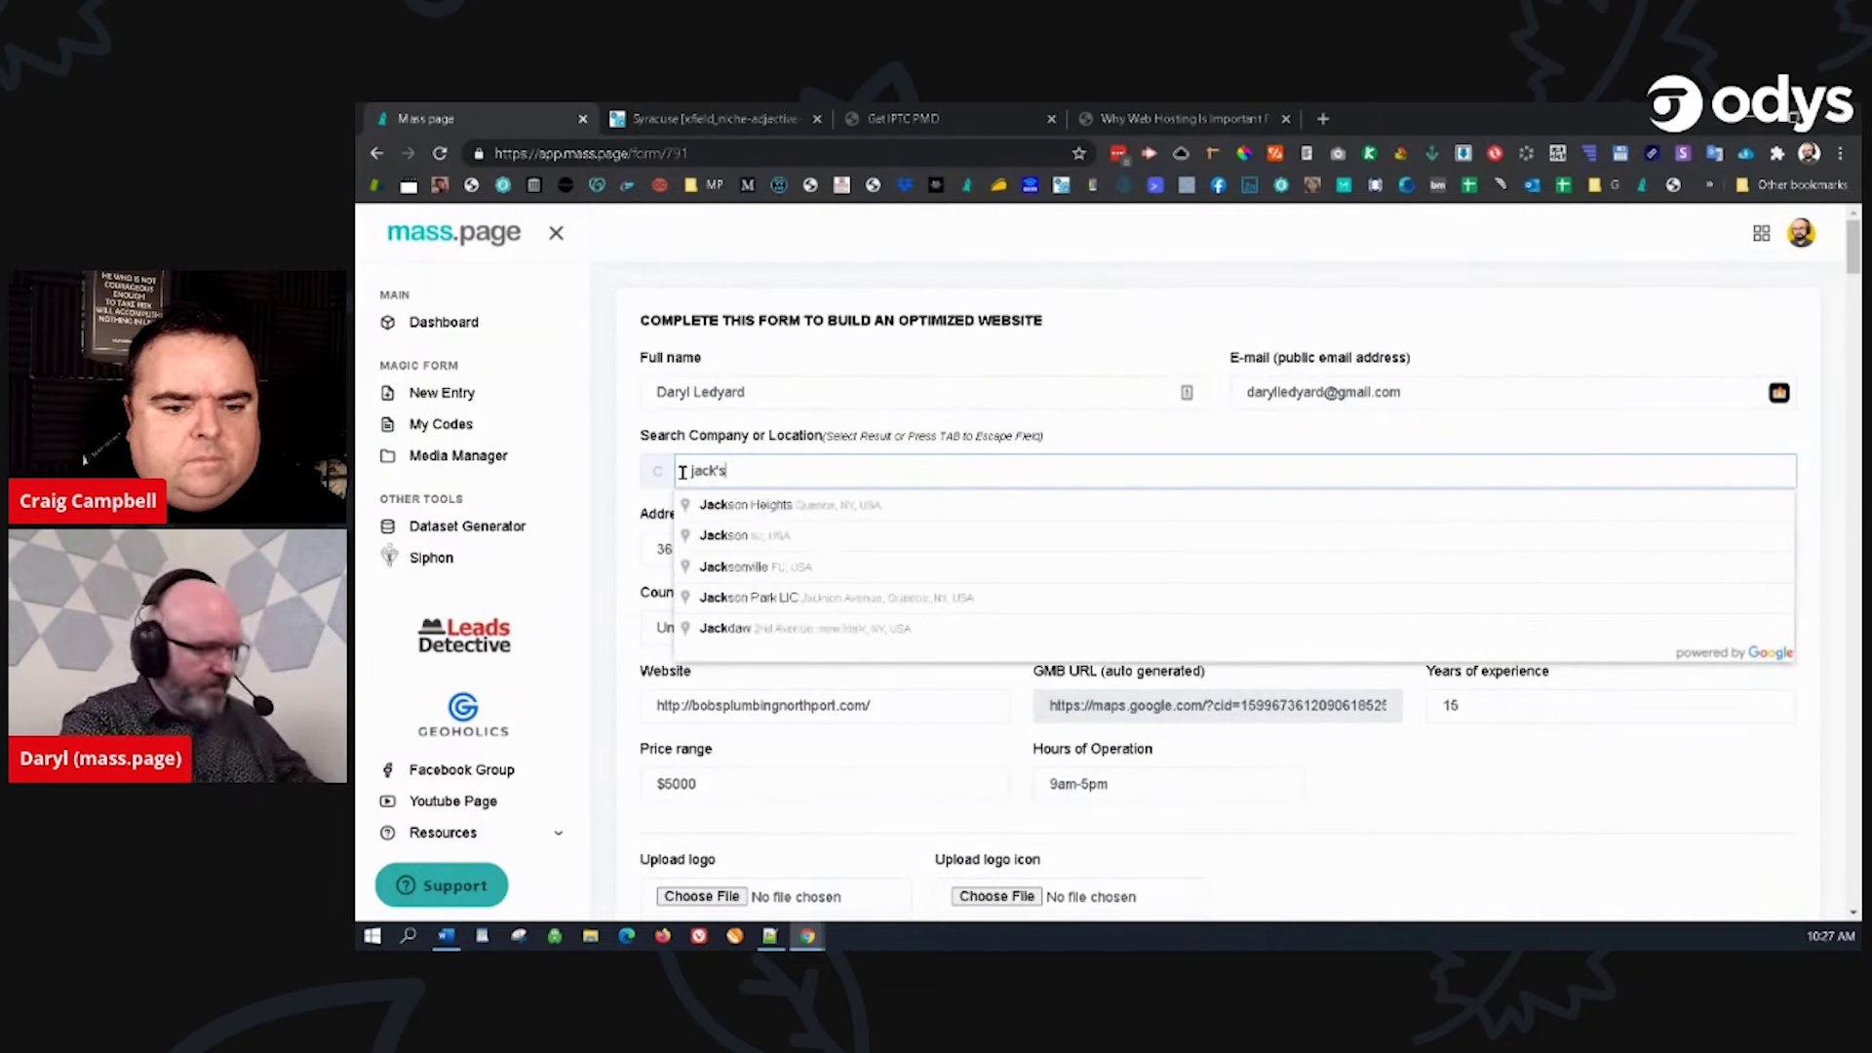
{"action": "type", "text": "plumbing's"}
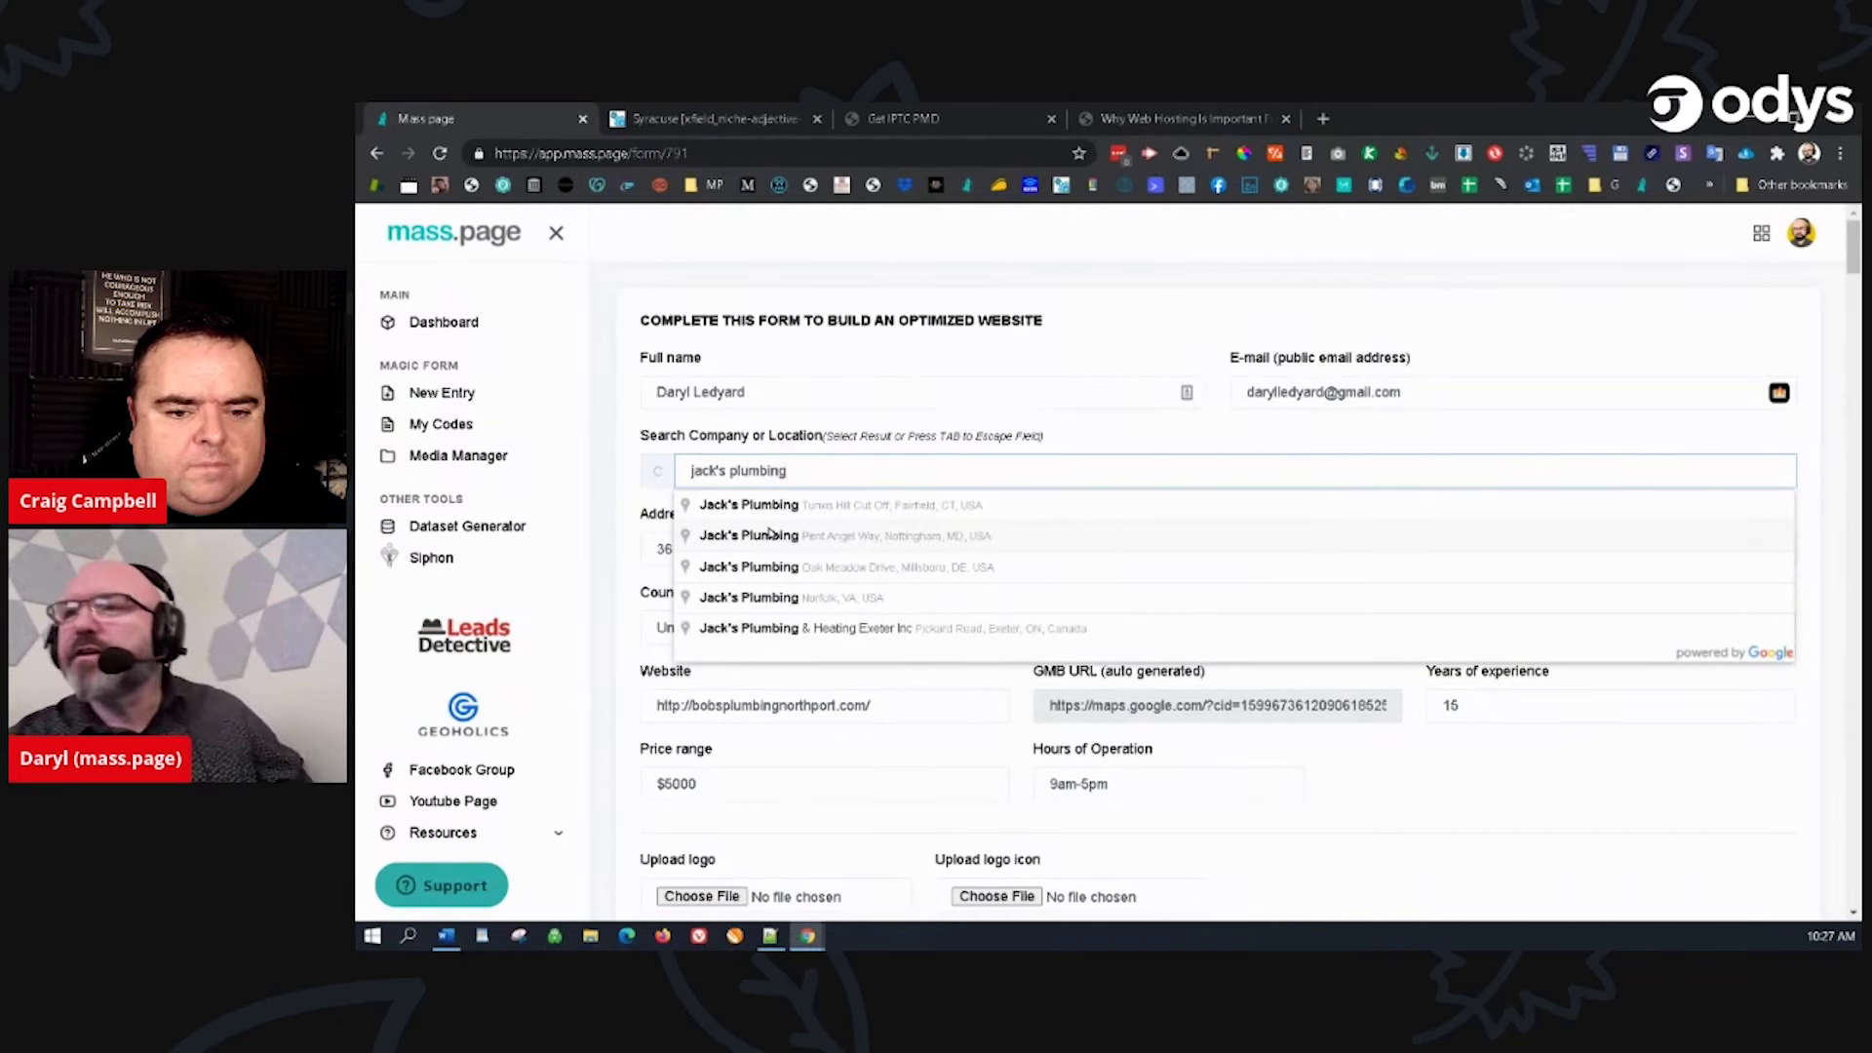
{"action": "left_click", "coordinate": [770, 534]}
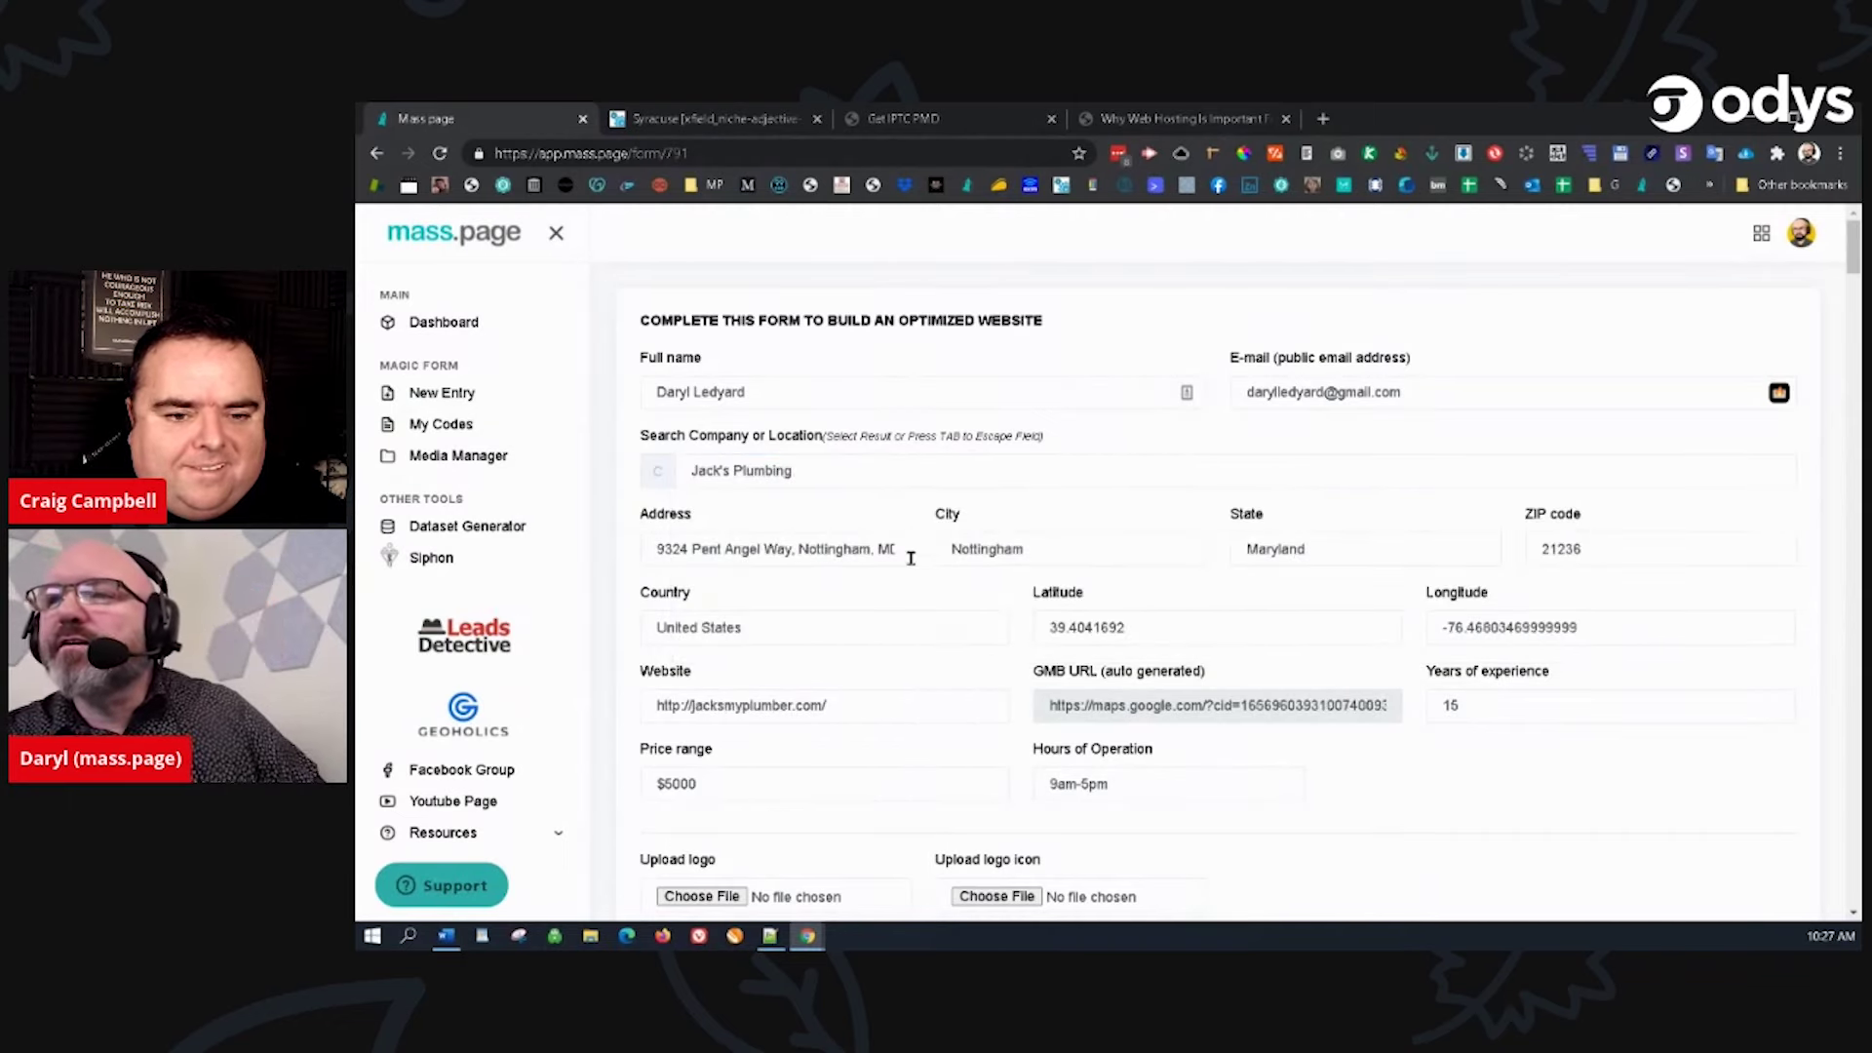
{"action": "scroll", "coordinate": [999, 537], "scroll_direction": "down", "scroll_amount": 10}
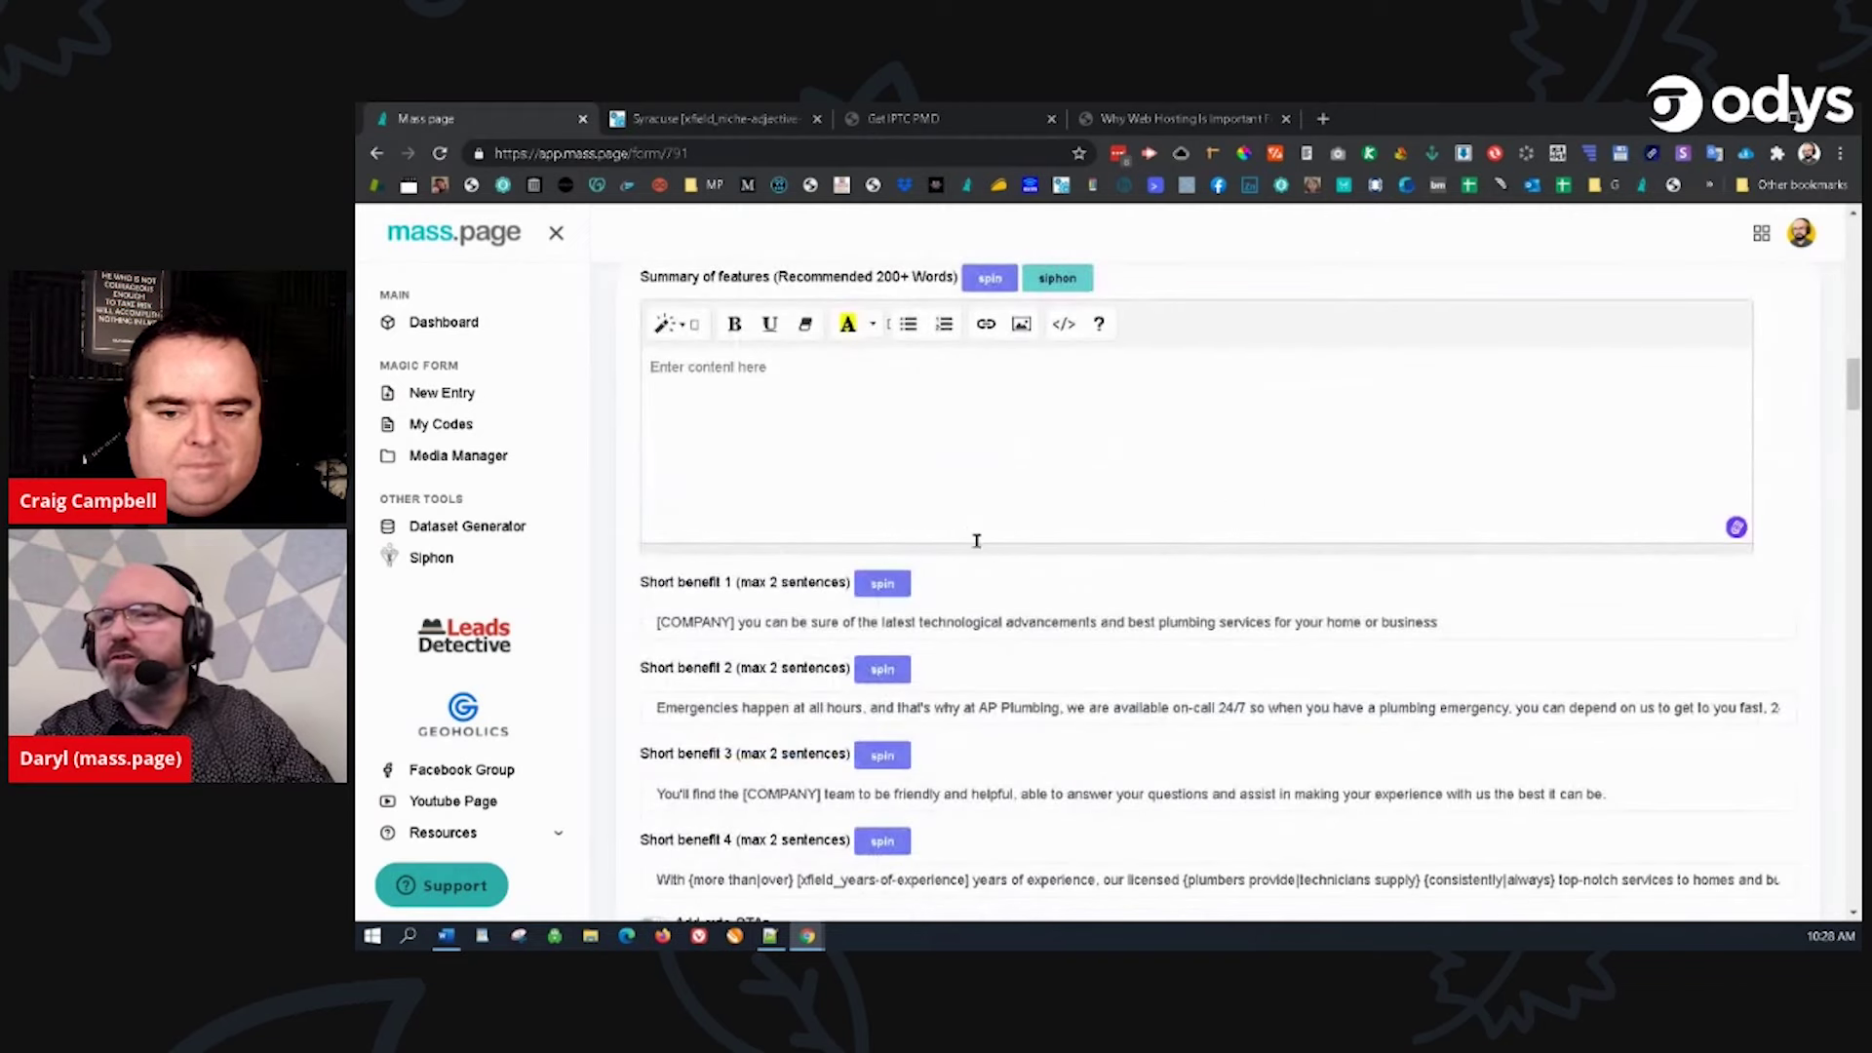
Step: Change the nearby-cities radius from 30 to 10 and apply it
{"action": "scroll", "coordinate": [970, 531], "scroll_direction": "up", "scroll_amount": 1}
{"action": "scroll", "coordinate": [970, 531], "scroll_direction": "up", "scroll_amount": 5}
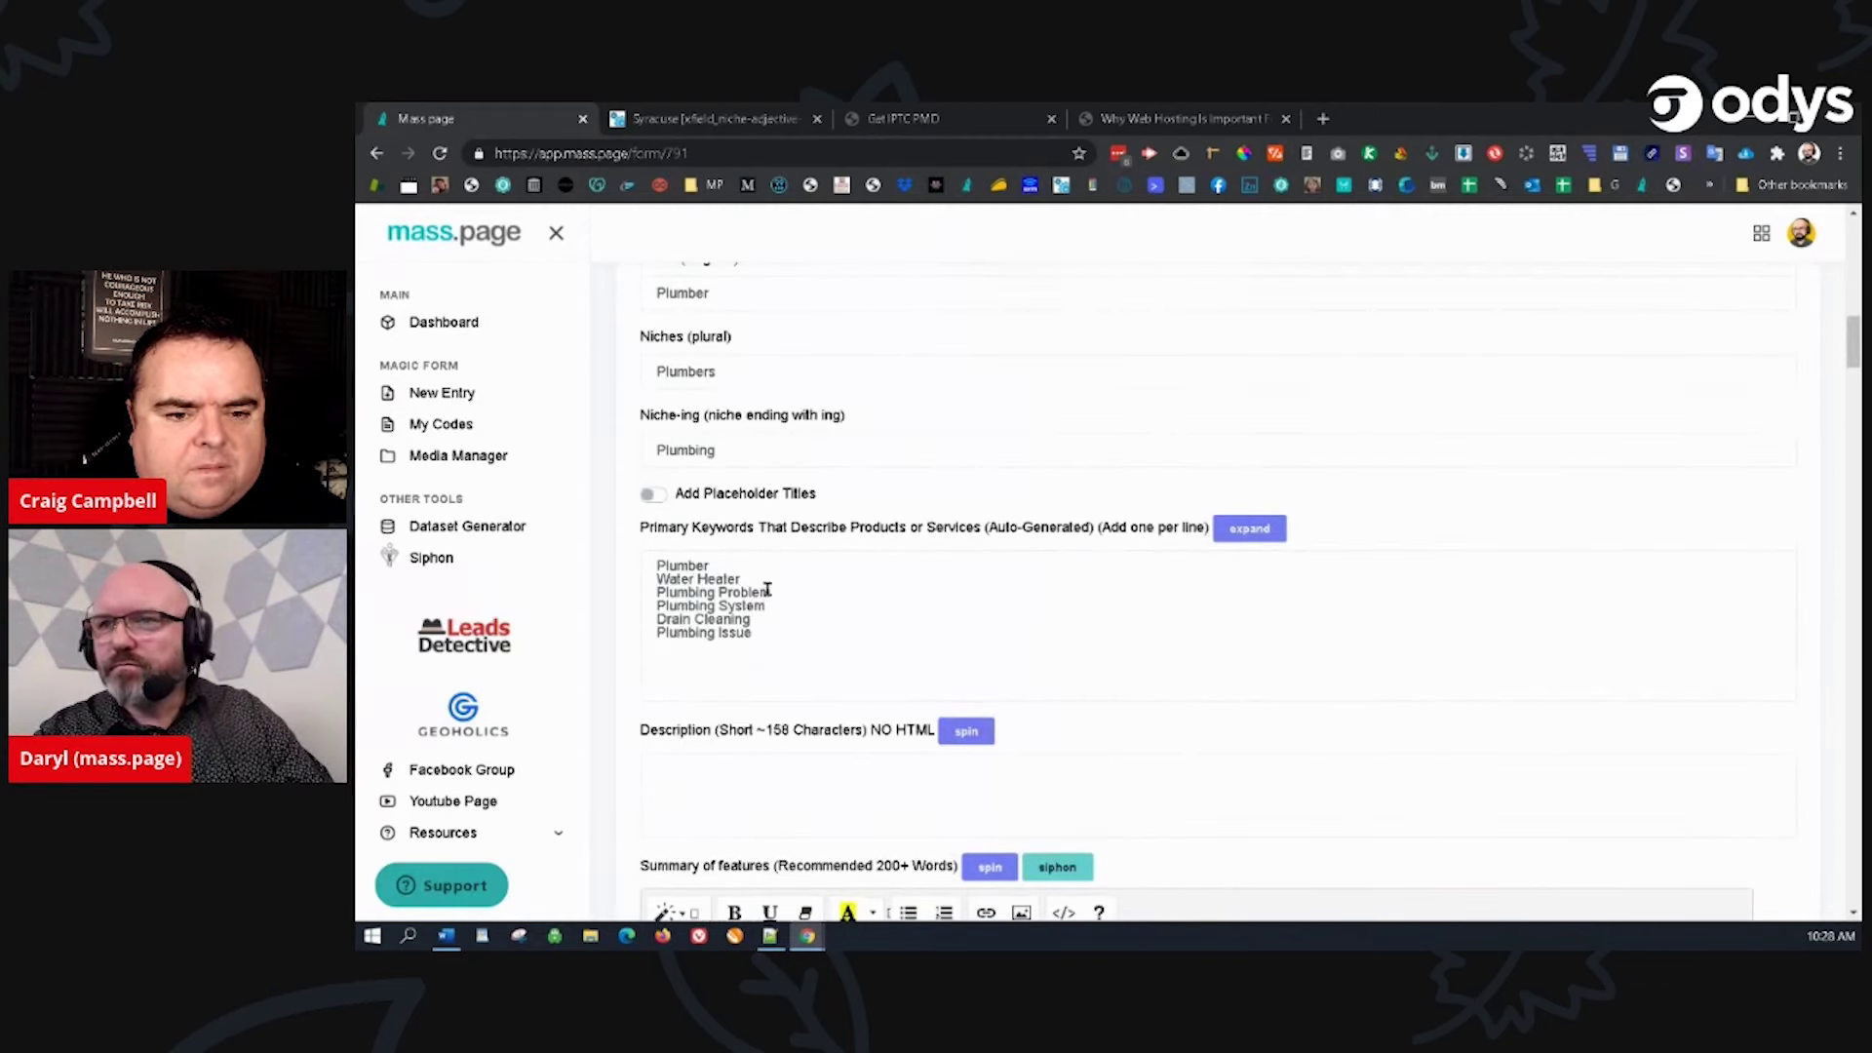
{"action": "scroll", "coordinate": [739, 517], "scroll_direction": "up", "scroll_amount": 3}
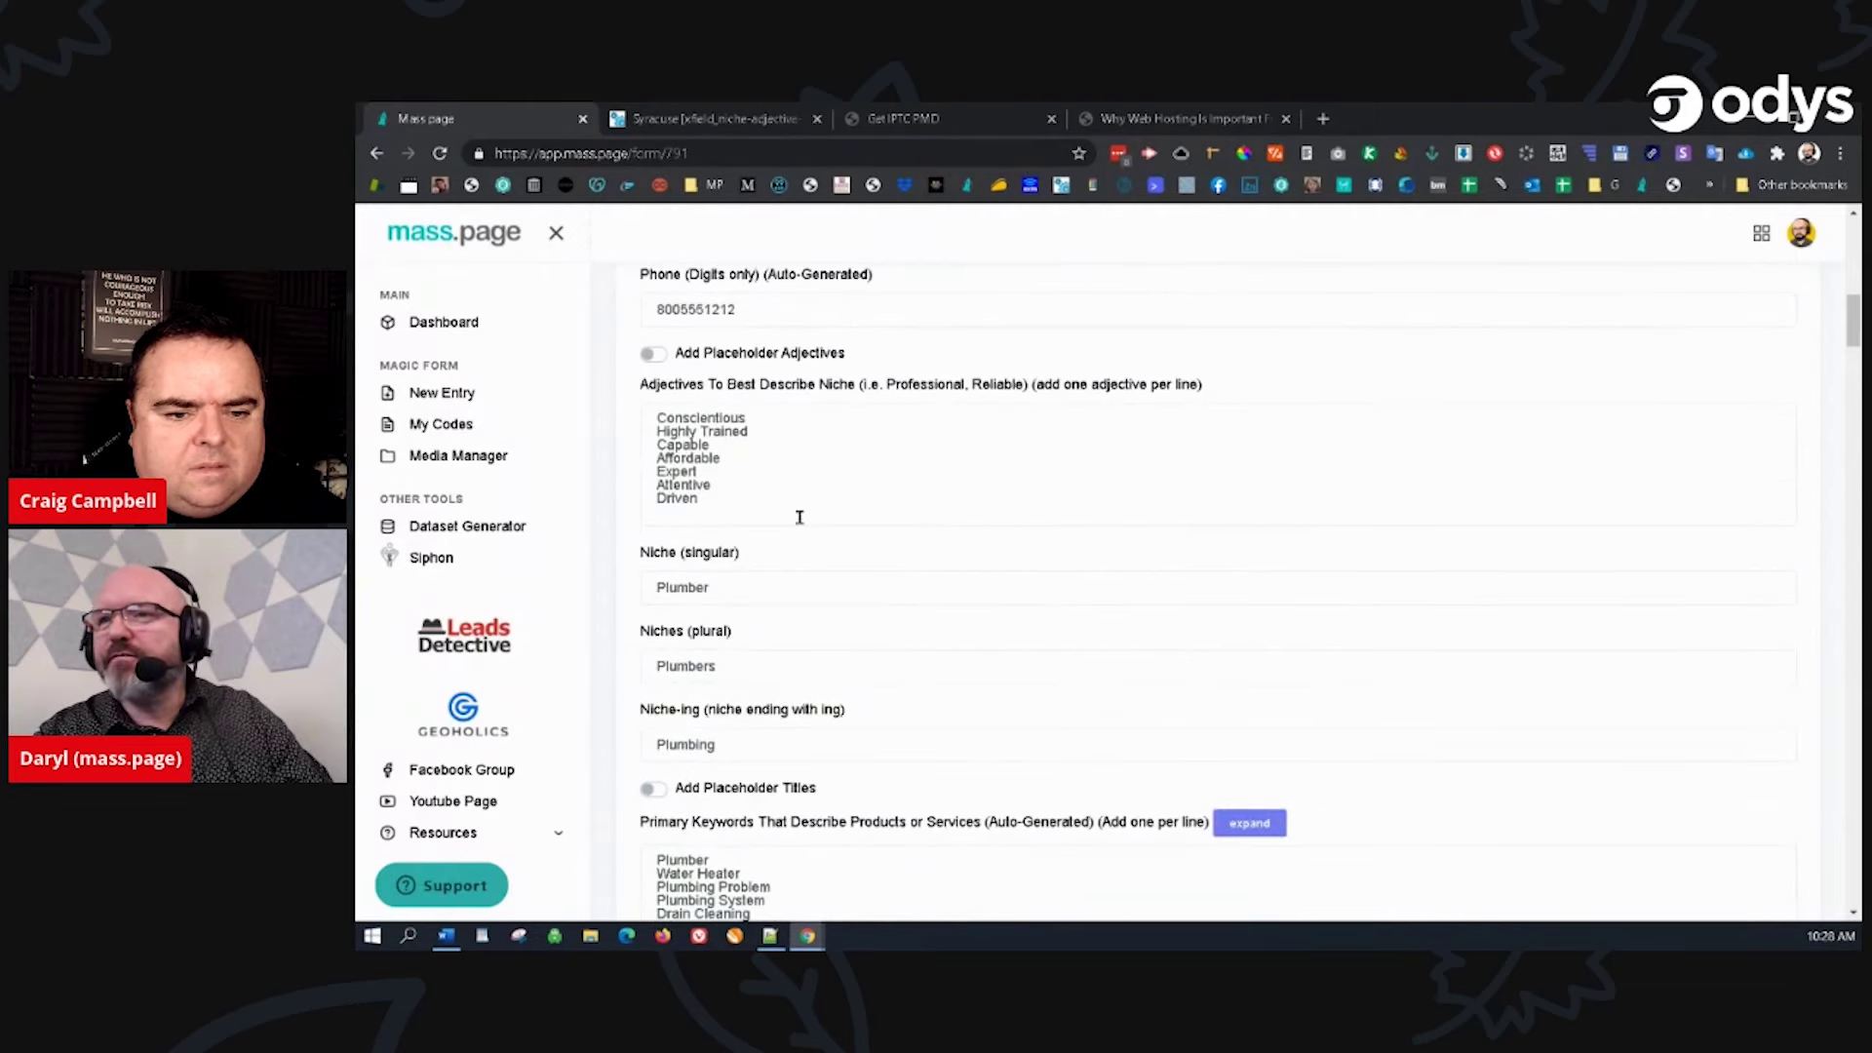
{"action": "scroll", "coordinate": [800, 517], "scroll_direction": "up", "scroll_amount": 4}
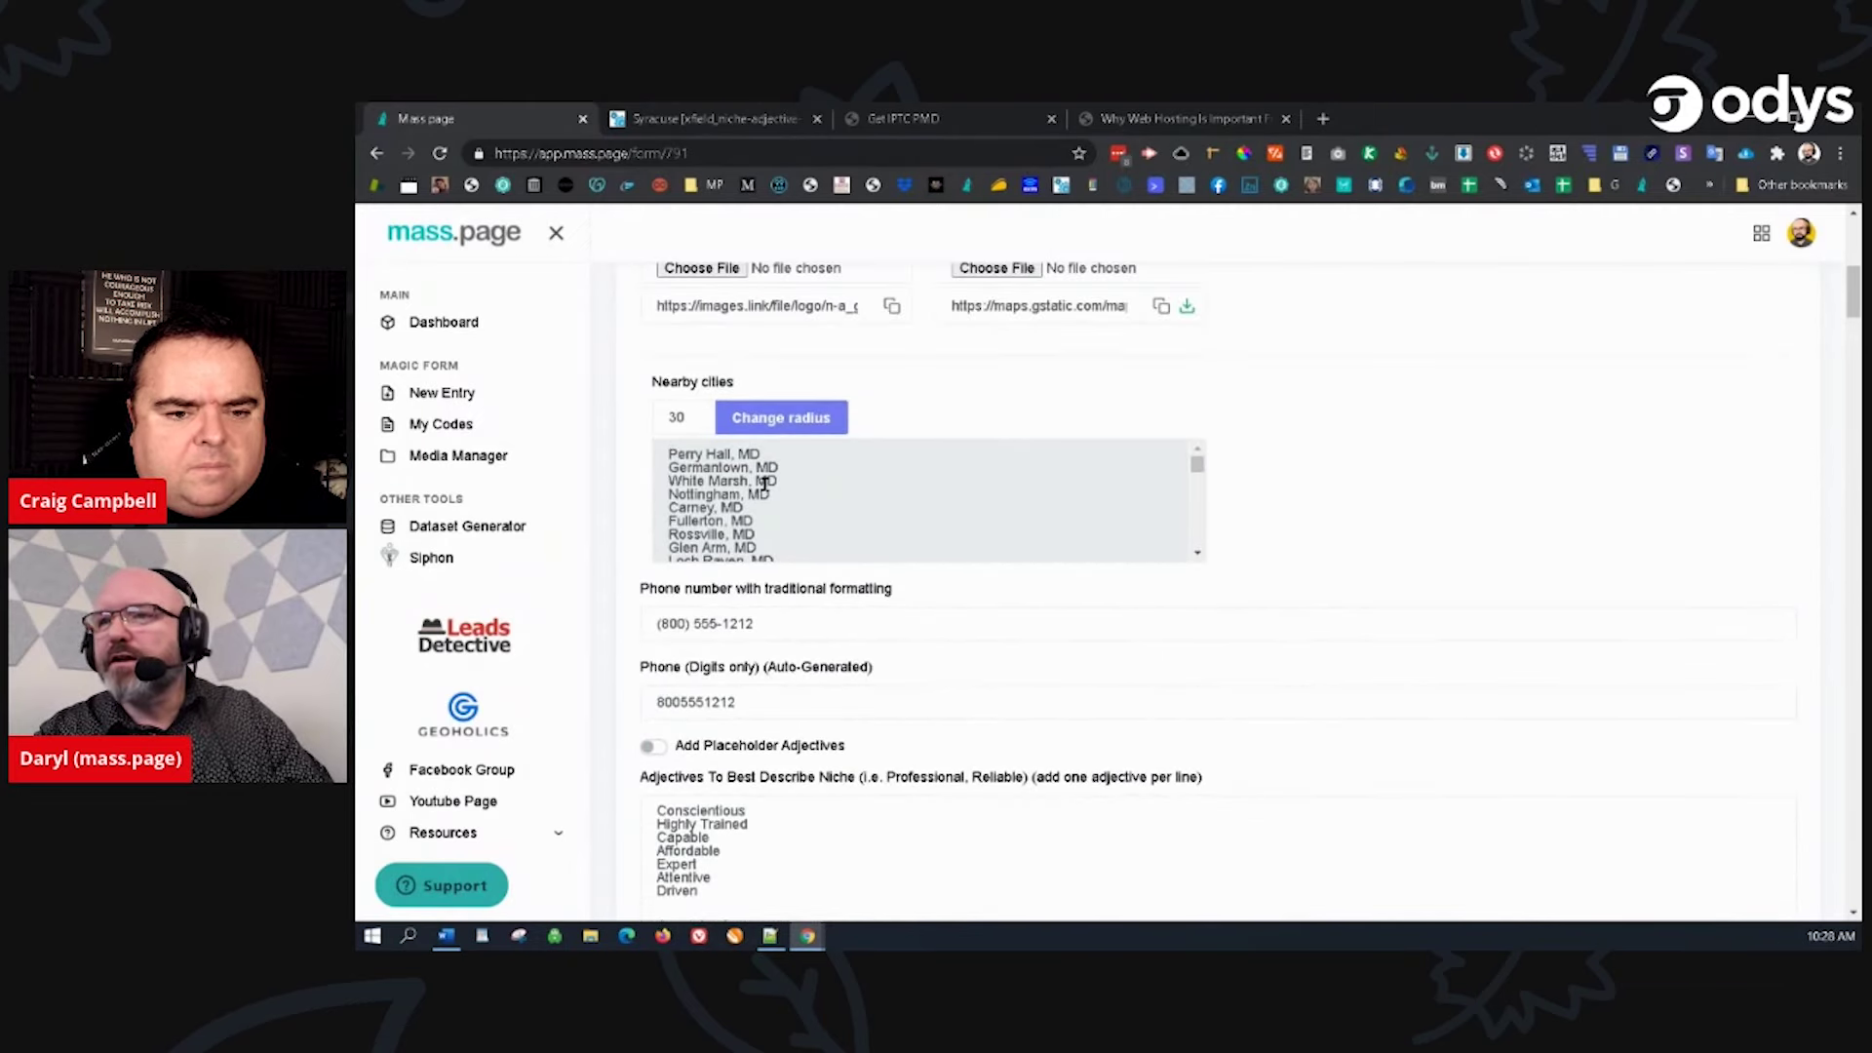
{"action": "scroll", "coordinate": [764, 484], "scroll_direction": "up", "scroll_amount": 1}
{"action": "left_click_drag", "start_coordinate": [696, 519], "coordinate": [652, 528]}
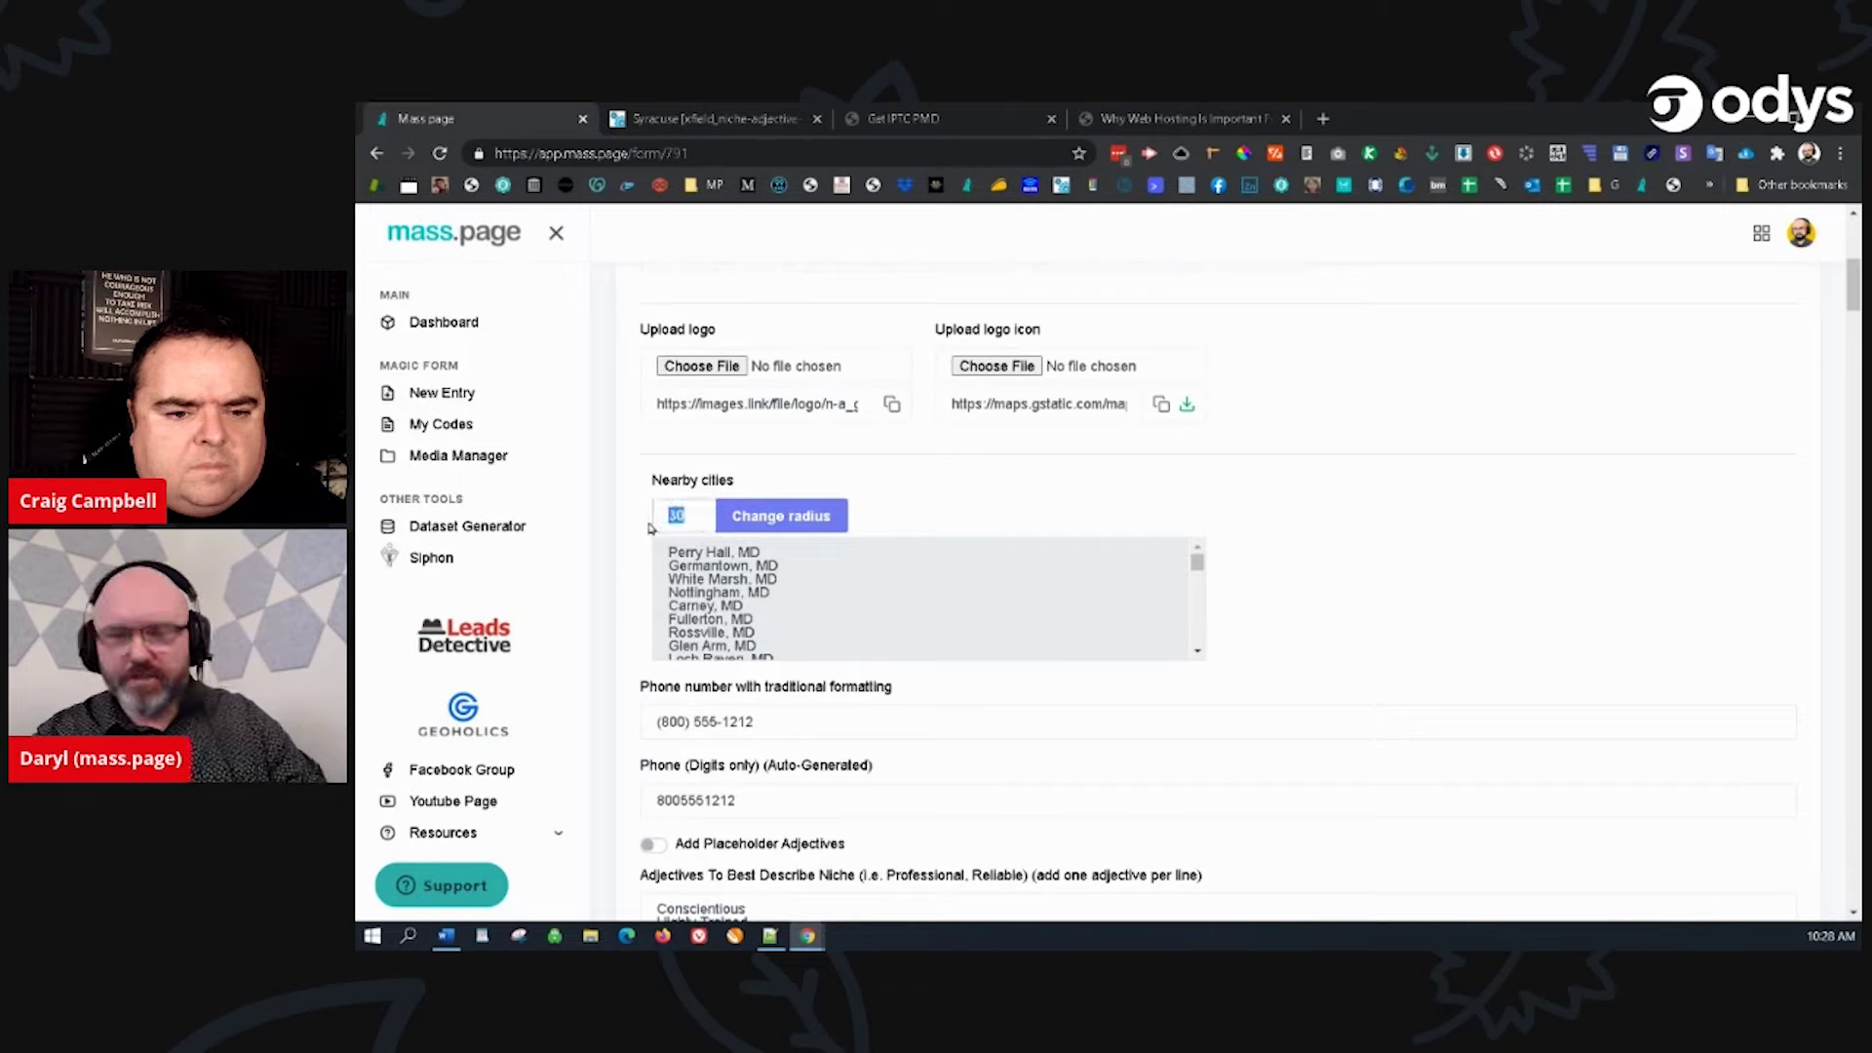
{"action": "type", "text": "10"}
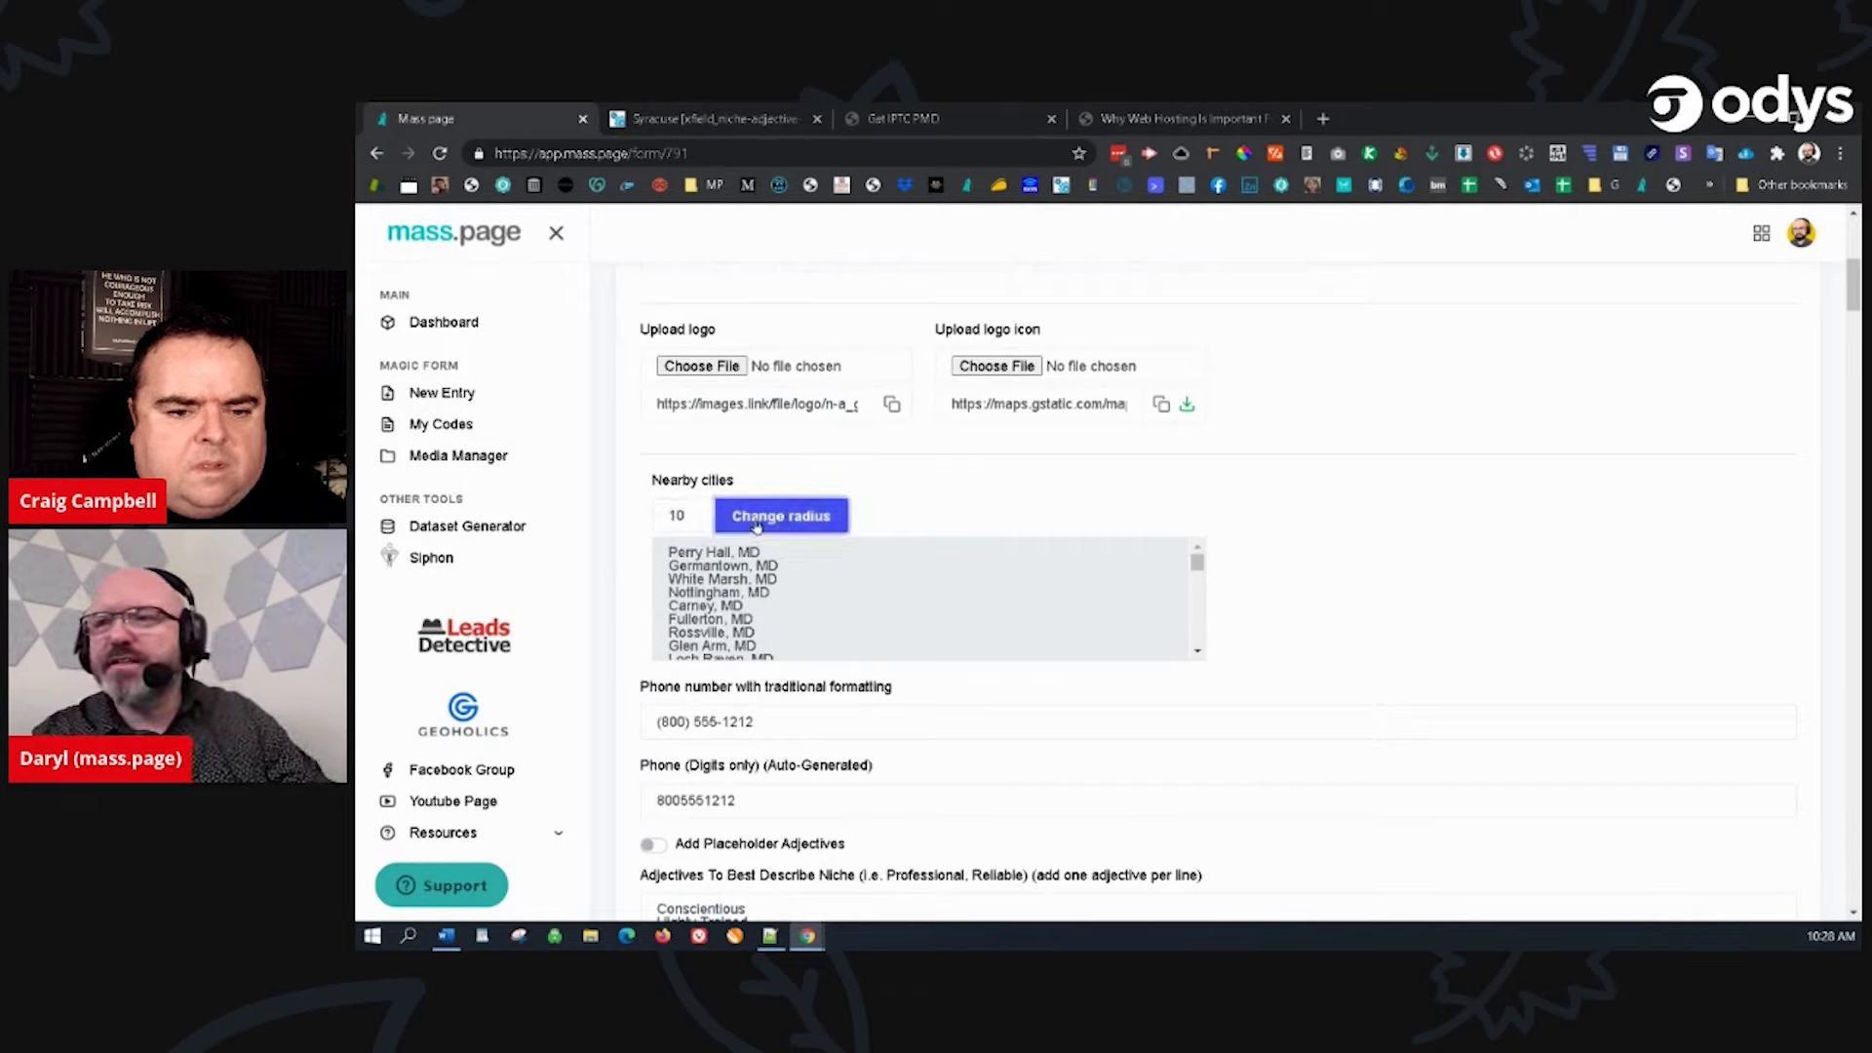
{"action": "left_click", "coordinate": [824, 520]}
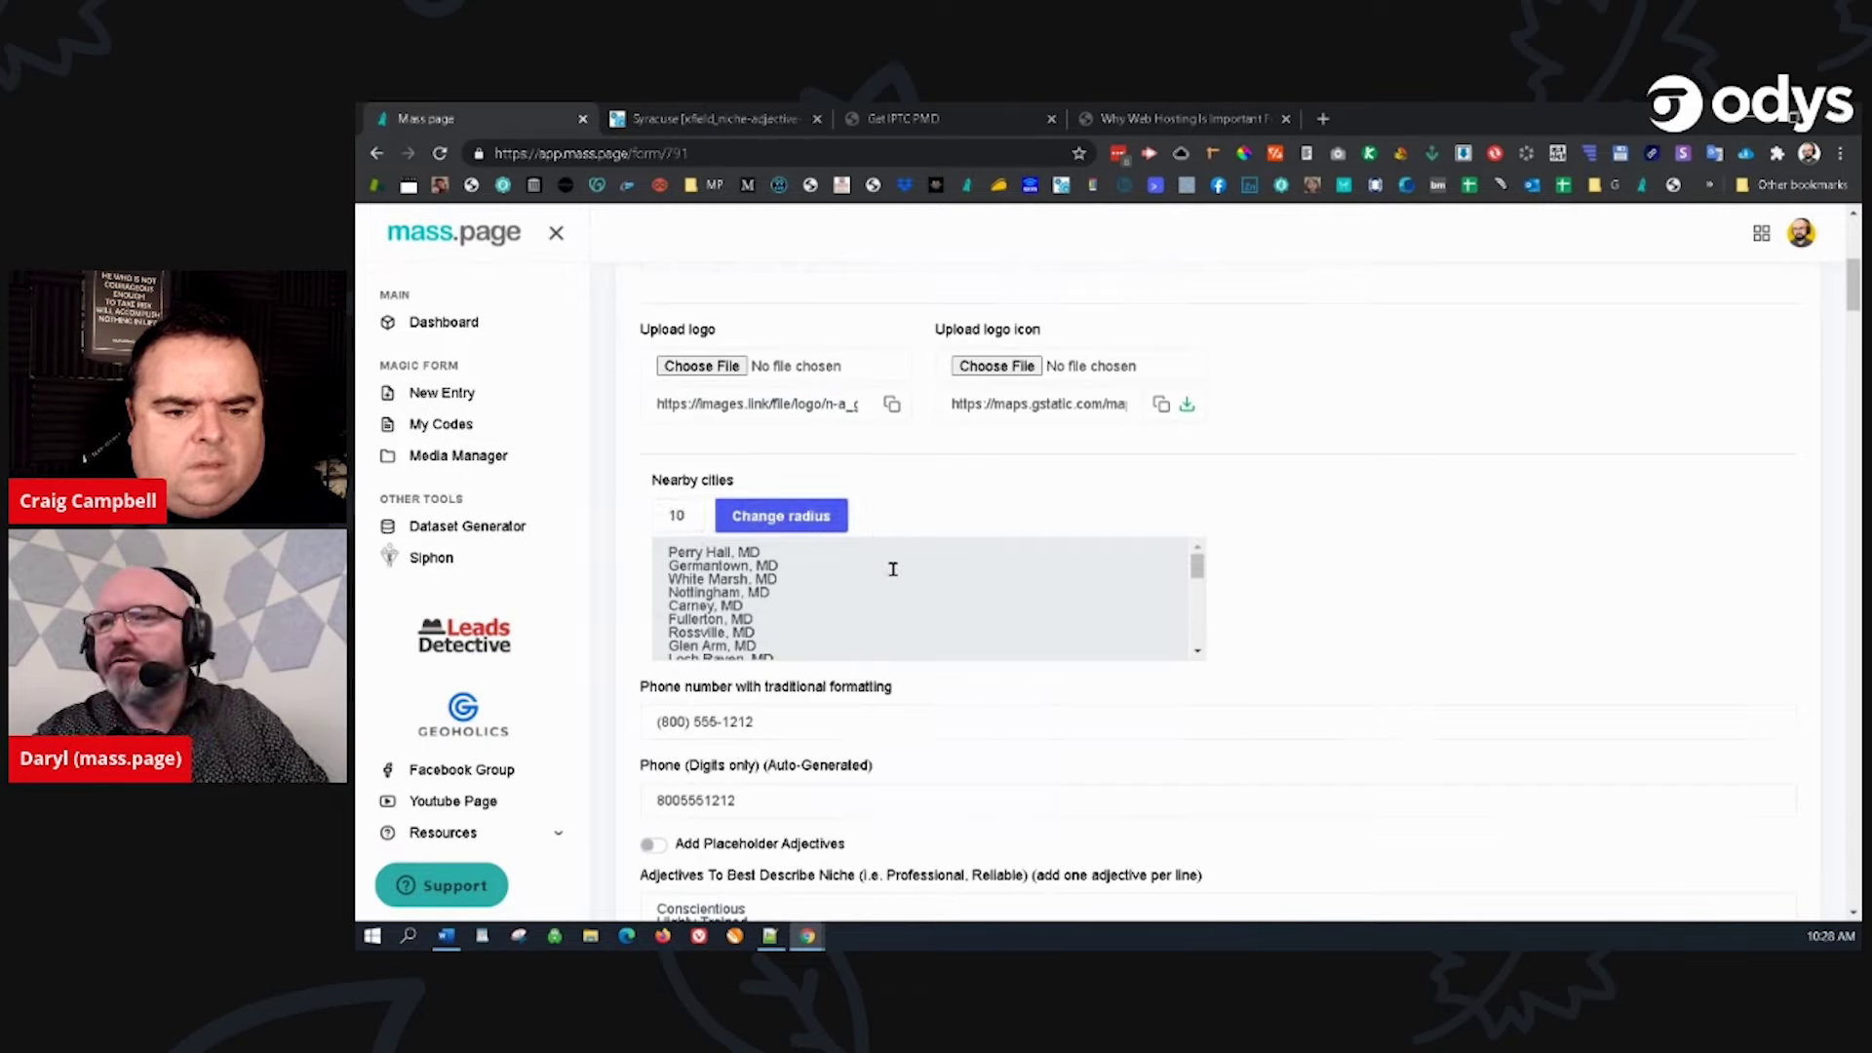
Step: Review the regenerated list of nearby Maryland towns
{"action": "scroll", "coordinate": [890, 575], "scroll_direction": "down", "scroll_amount": 2}
{"action": "scroll", "coordinate": [819, 611], "scroll_direction": "down", "scroll_amount": 2}
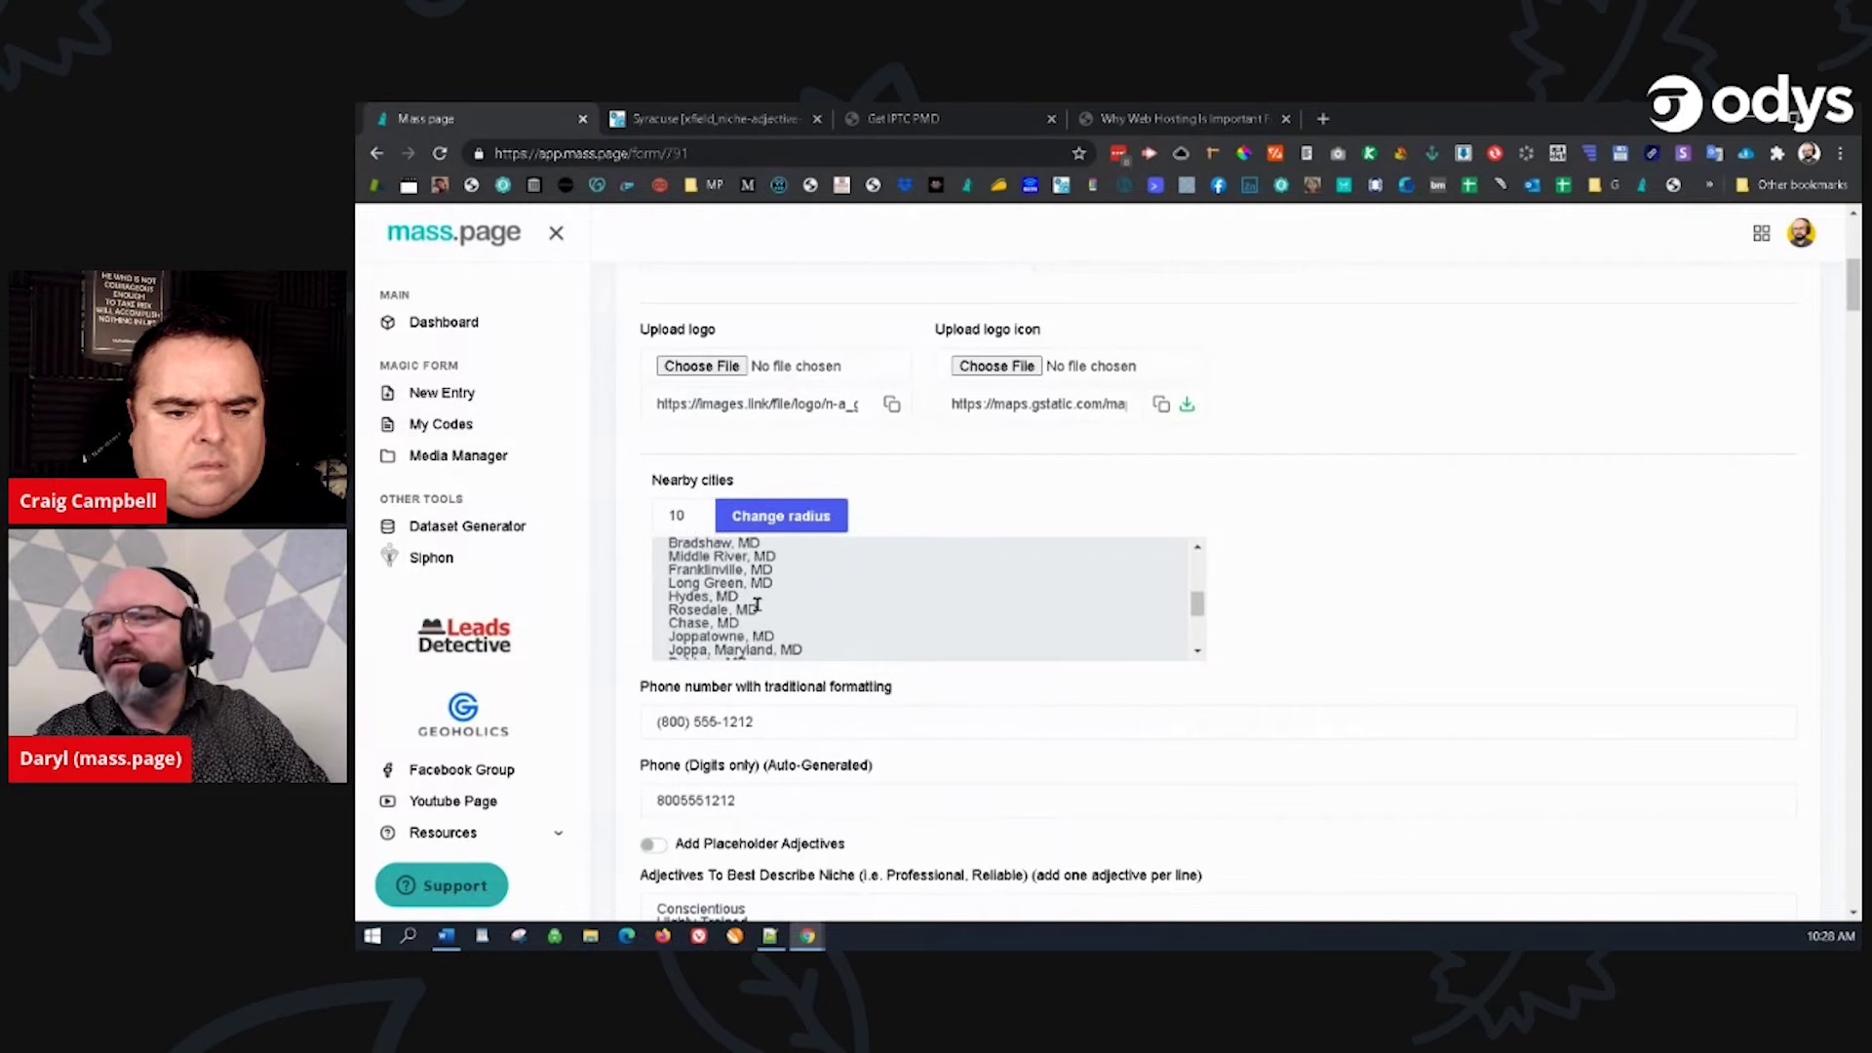
{"action": "scroll", "coordinate": [792, 608], "scroll_direction": "down", "scroll_amount": 3}
{"action": "scroll", "coordinate": [806, 611], "scroll_direction": "down", "scroll_amount": 1}
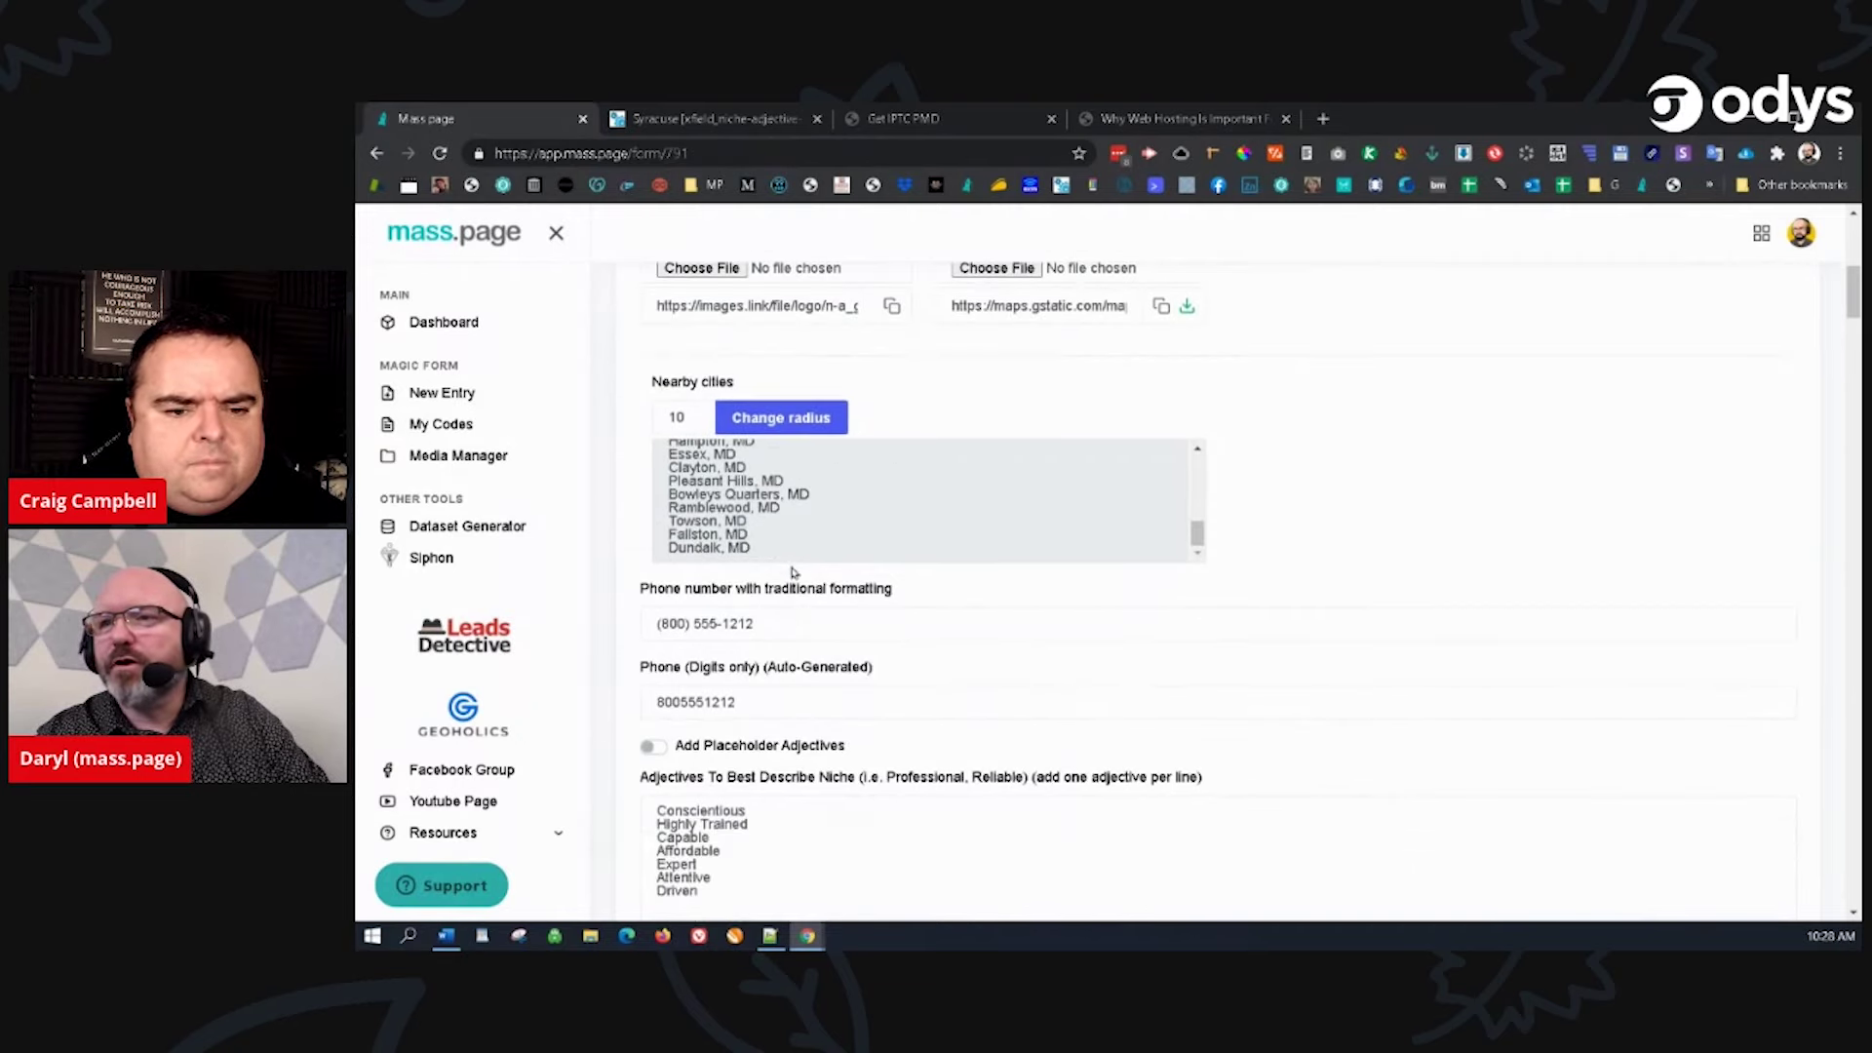
{"action": "left_click_drag", "start_coordinate": [751, 536], "coordinate": [657, 456]}
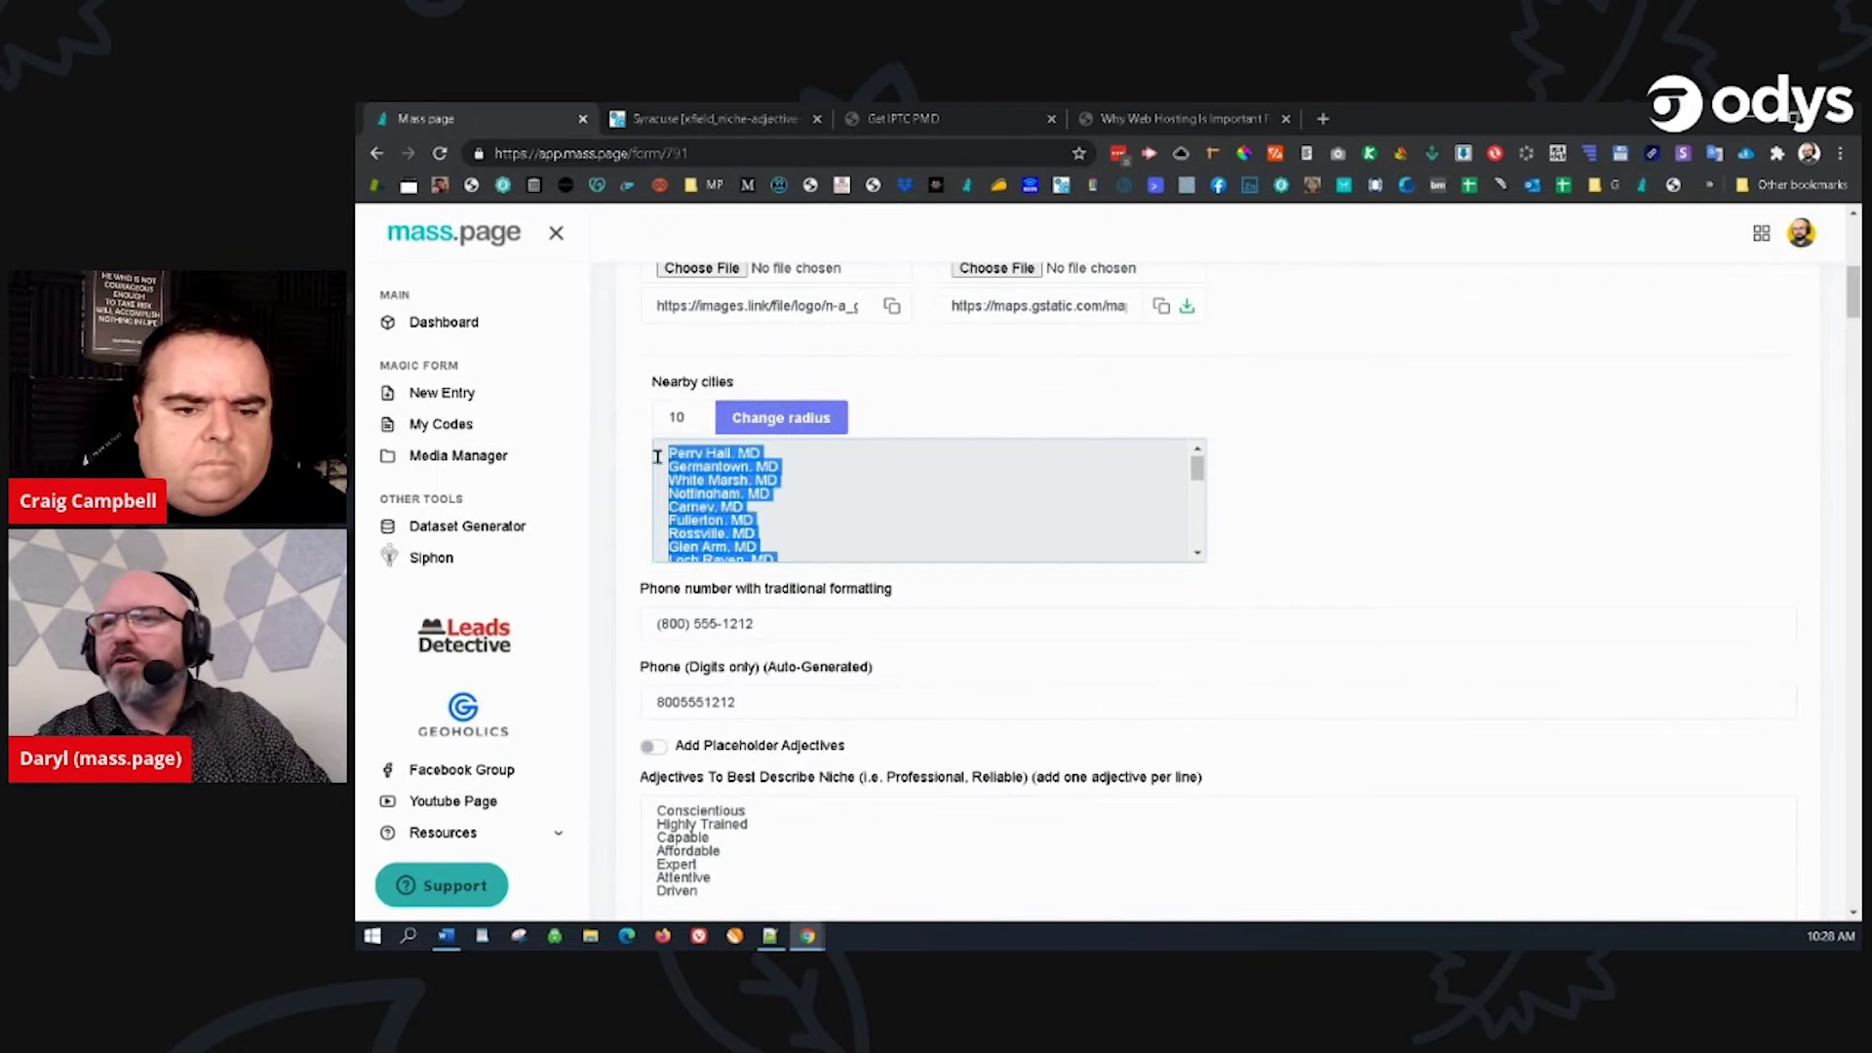
{"action": "left_click", "coordinate": [749, 481]}
{"action": "scroll", "coordinate": [793, 519], "scroll_direction": "down", "scroll_amount": 3}
{"action": "scroll", "coordinate": [880, 618], "scroll_direction": "down", "scroll_amount": 1}
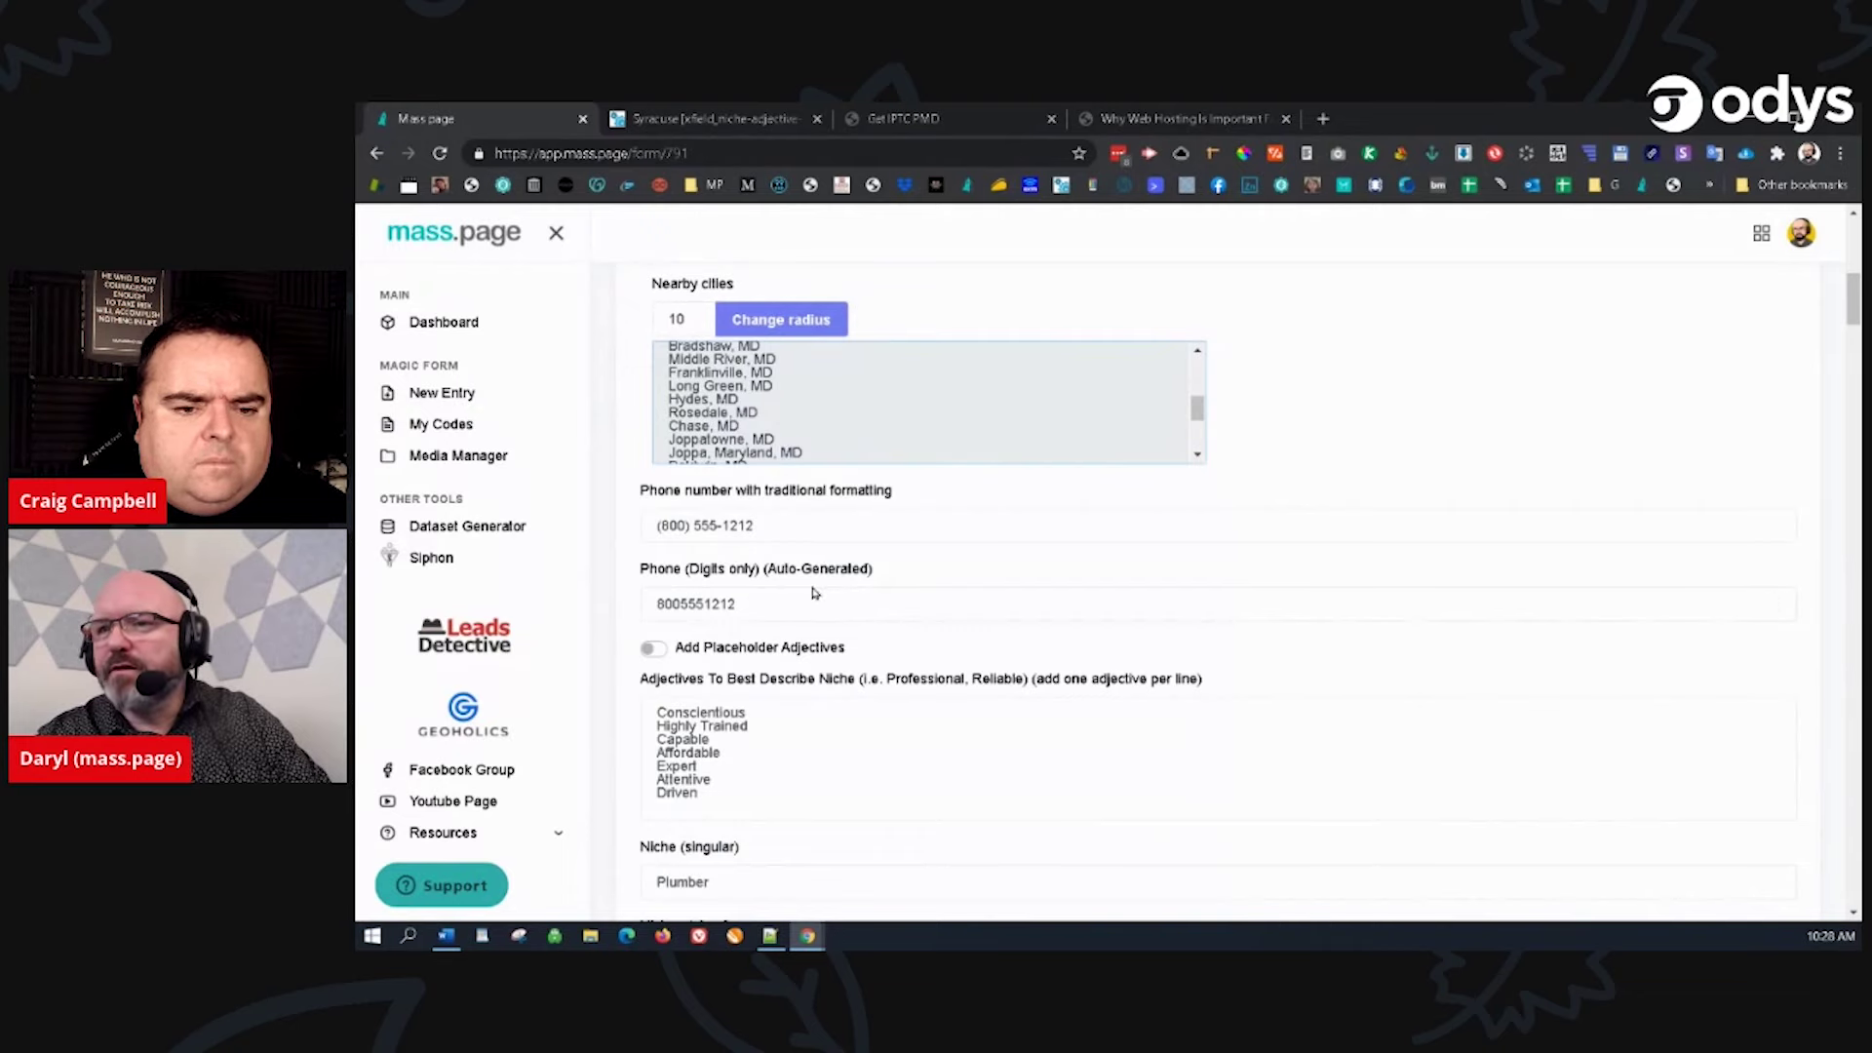
{"action": "scroll", "coordinate": [769, 546], "scroll_direction": "up", "scroll_amount": 1}
{"action": "scroll", "coordinate": [768, 551], "scroll_direction": "up", "scroll_amount": 6}
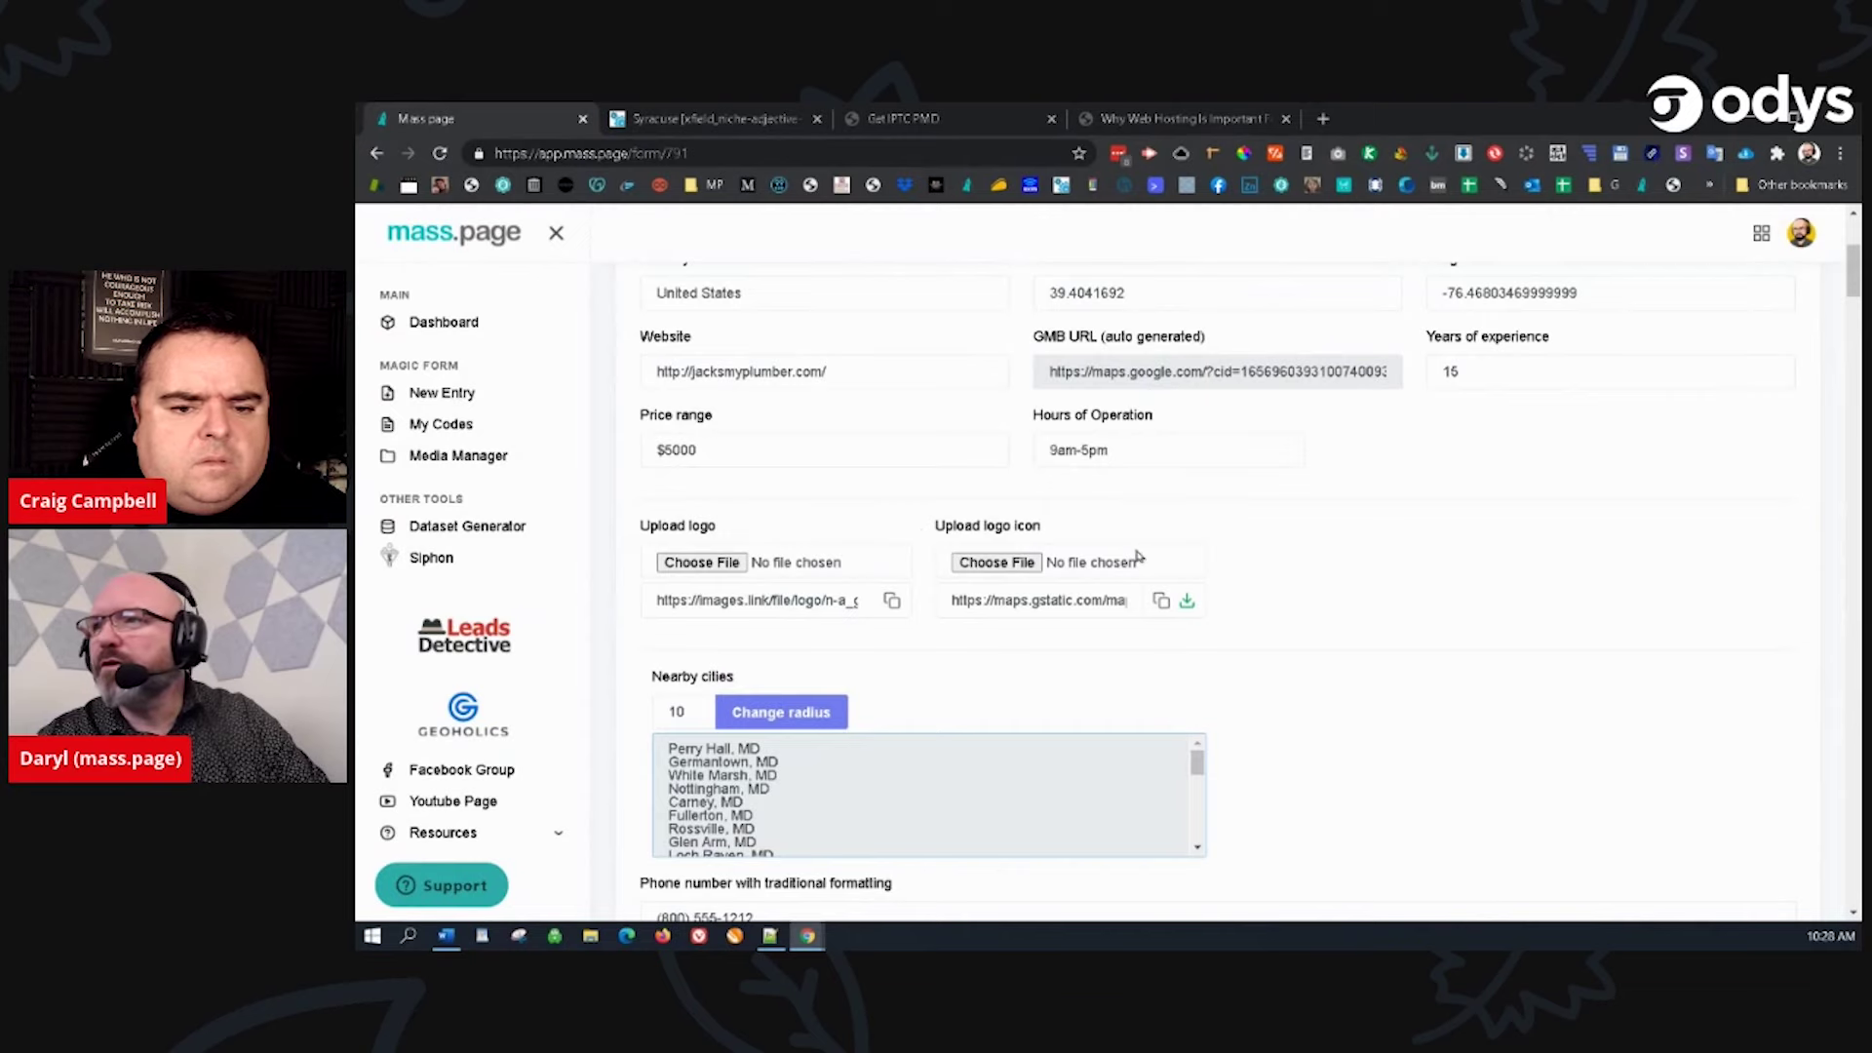
{"action": "scroll", "coordinate": [1070, 582], "scroll_direction": "down", "scroll_amount": 7}
{"action": "scroll", "coordinate": [946, 603], "scroll_direction": "down", "scroll_amount": 2}
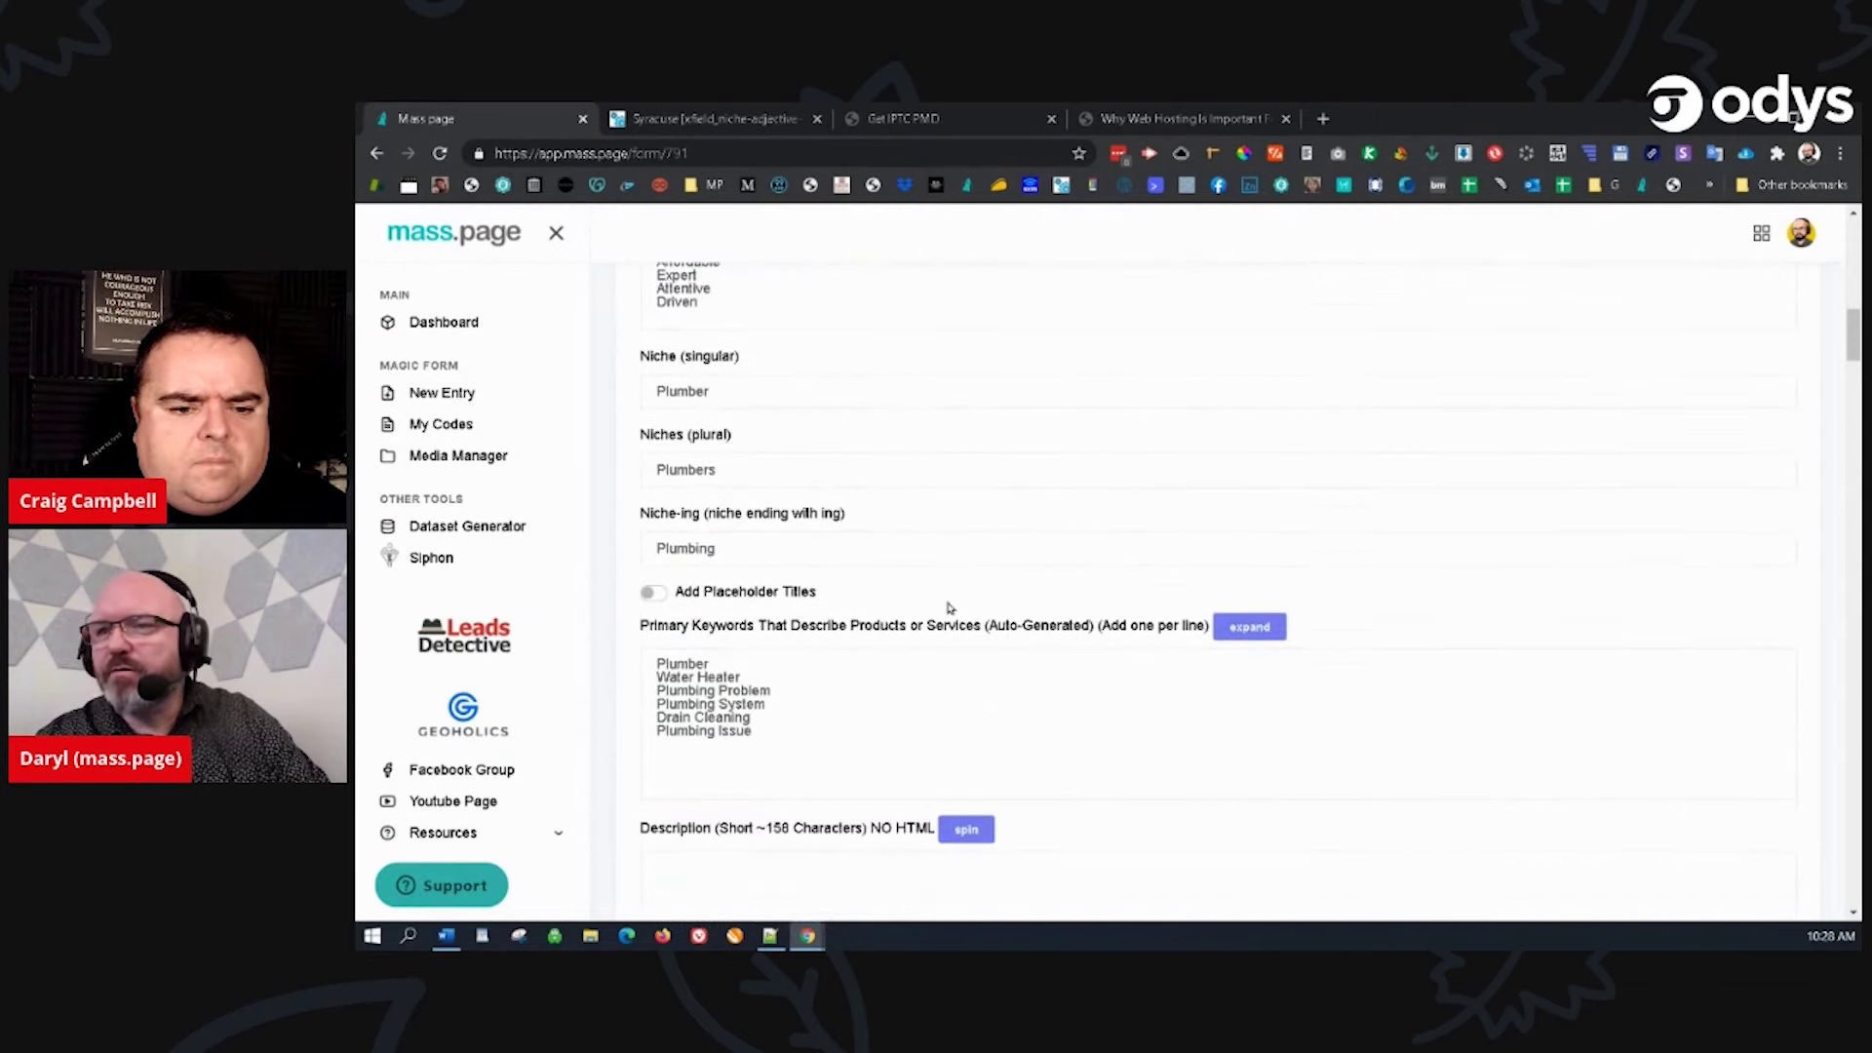
{"action": "scroll", "coordinate": [741, 654], "scroll_direction": "down", "scroll_amount": 2}
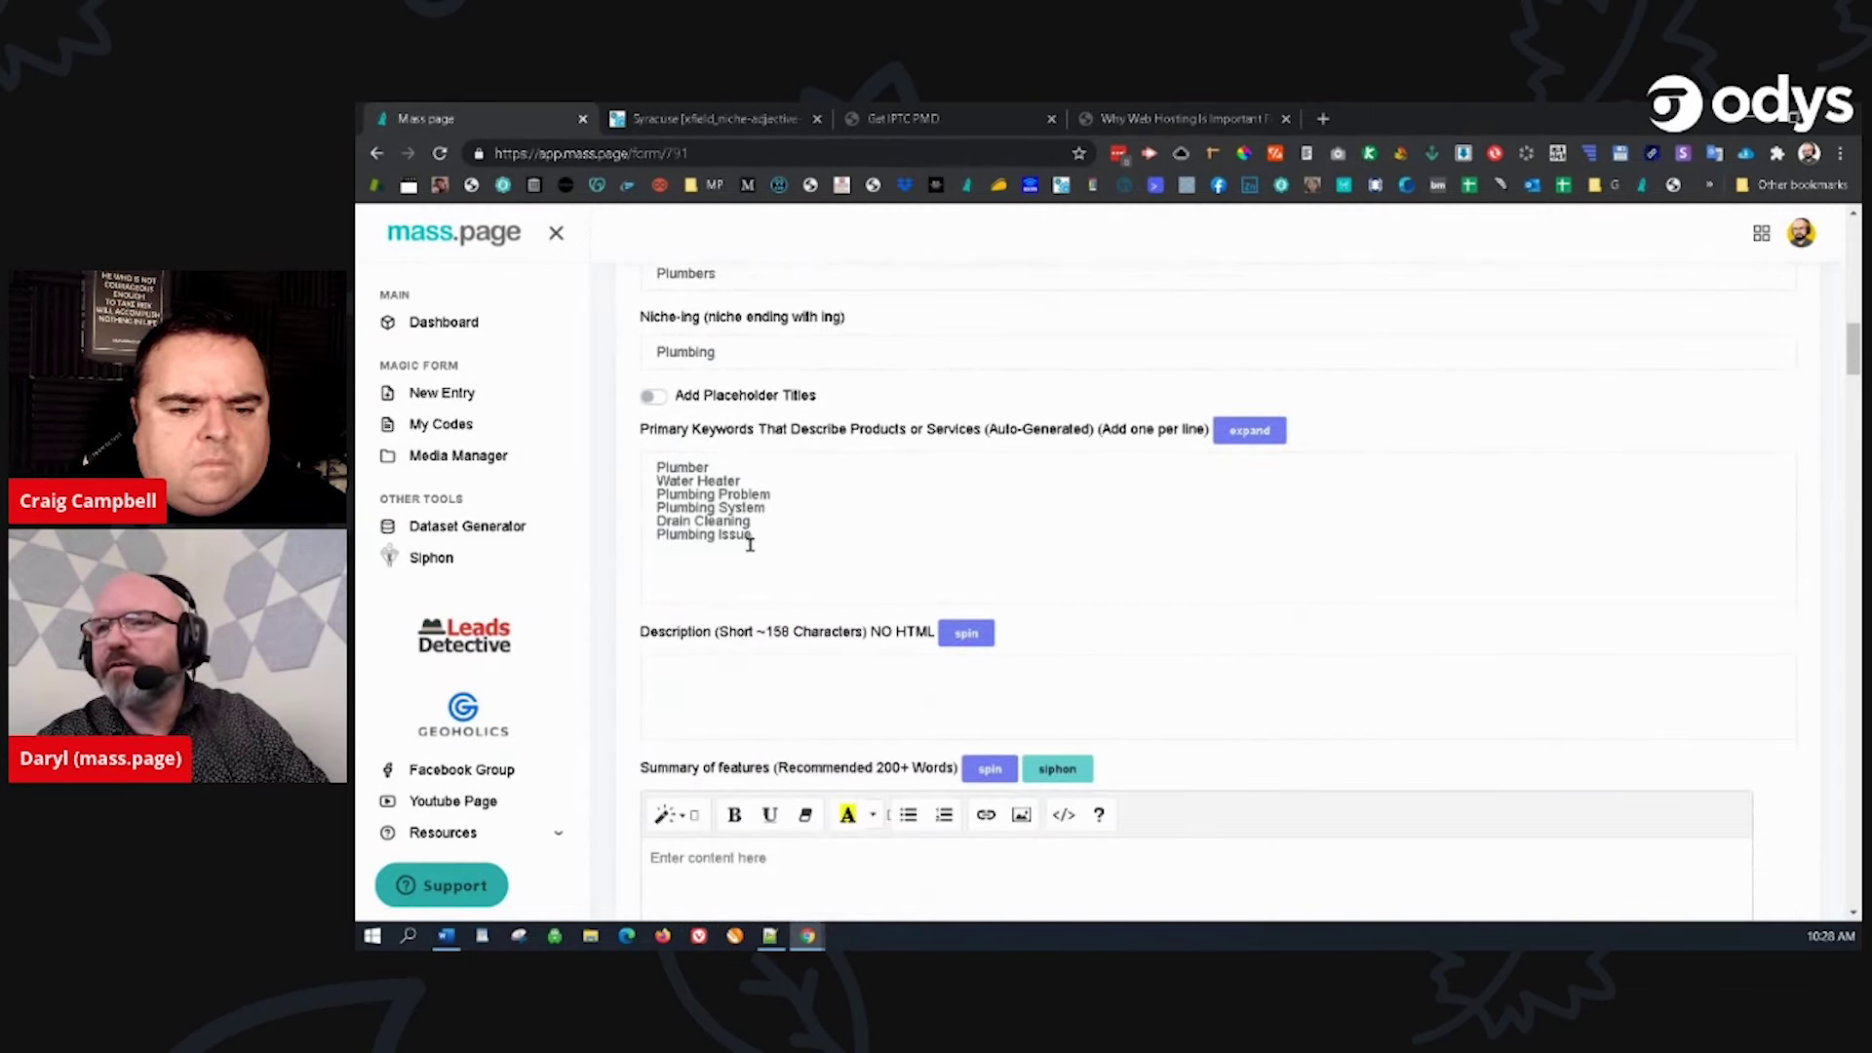
{"action": "scroll", "coordinate": [751, 660], "scroll_direction": "down", "scroll_amount": 1}
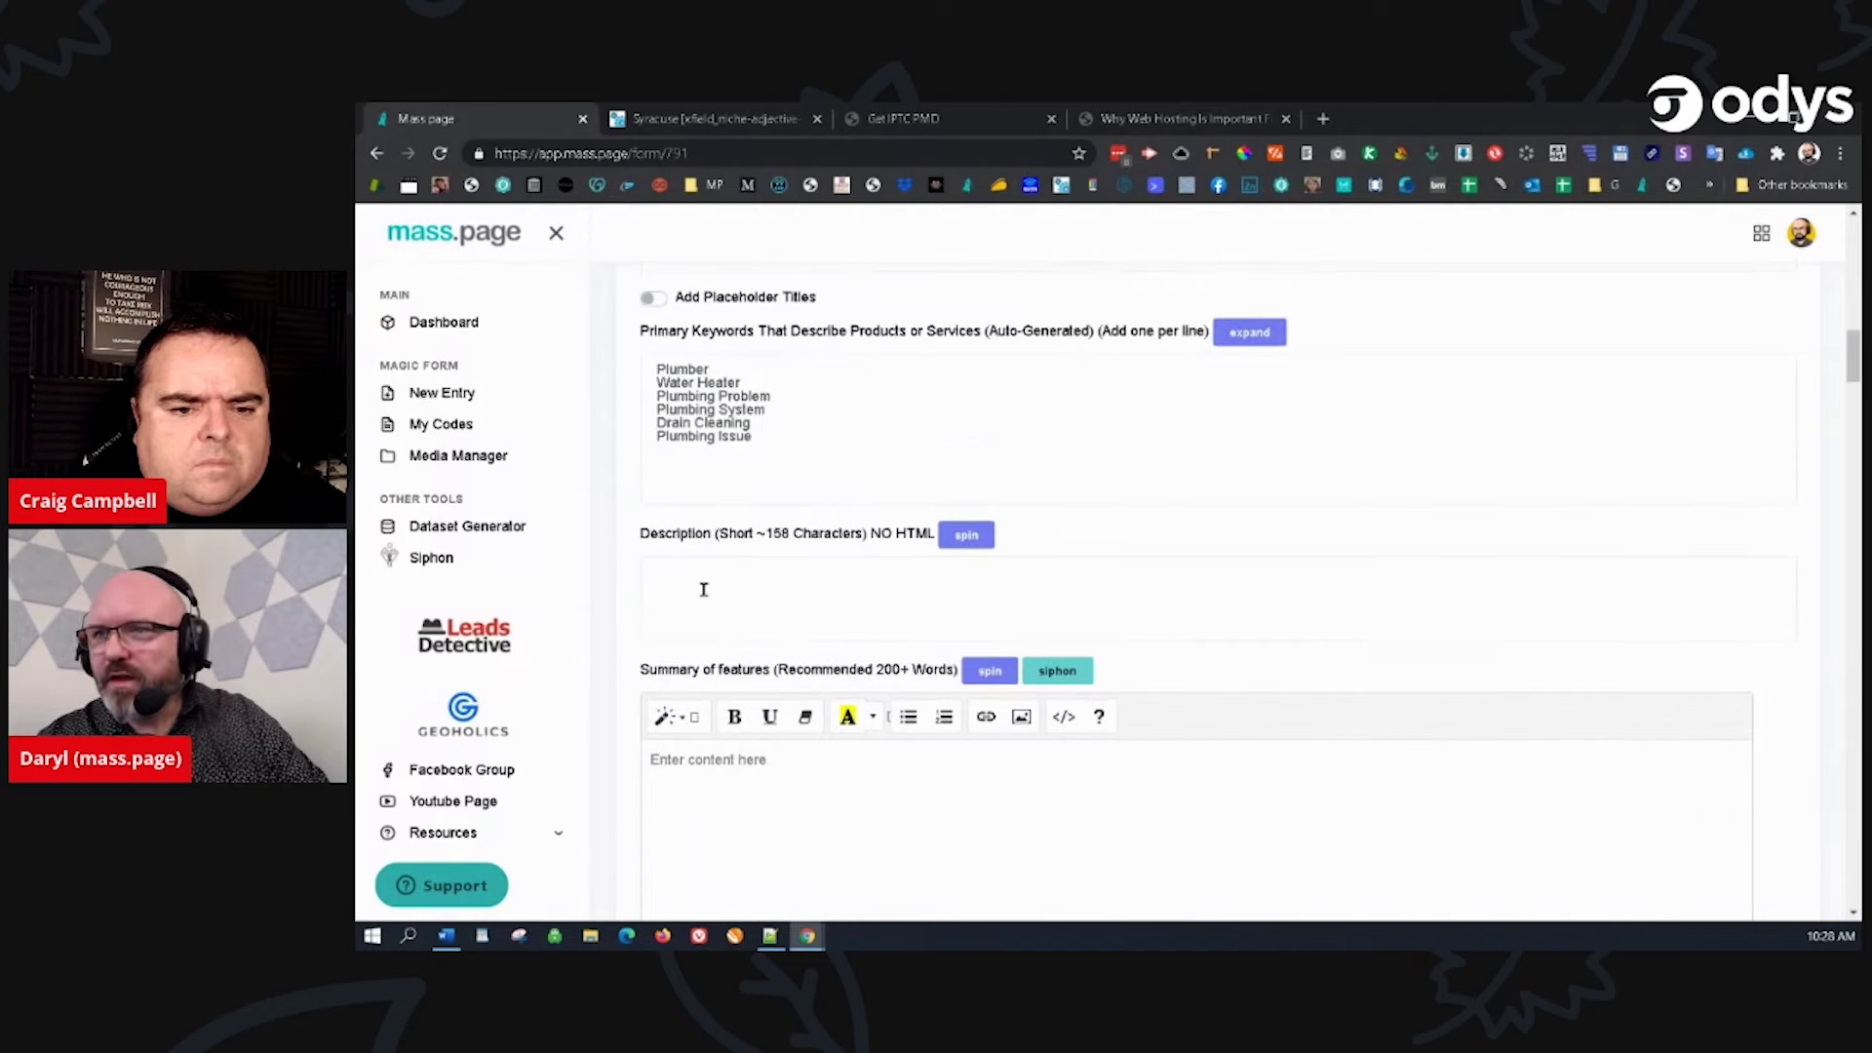
Step: Paste the 144-character spintax sentence about renovations and dream homes into the short Description
{"action": "left_click", "coordinate": [679, 576]}
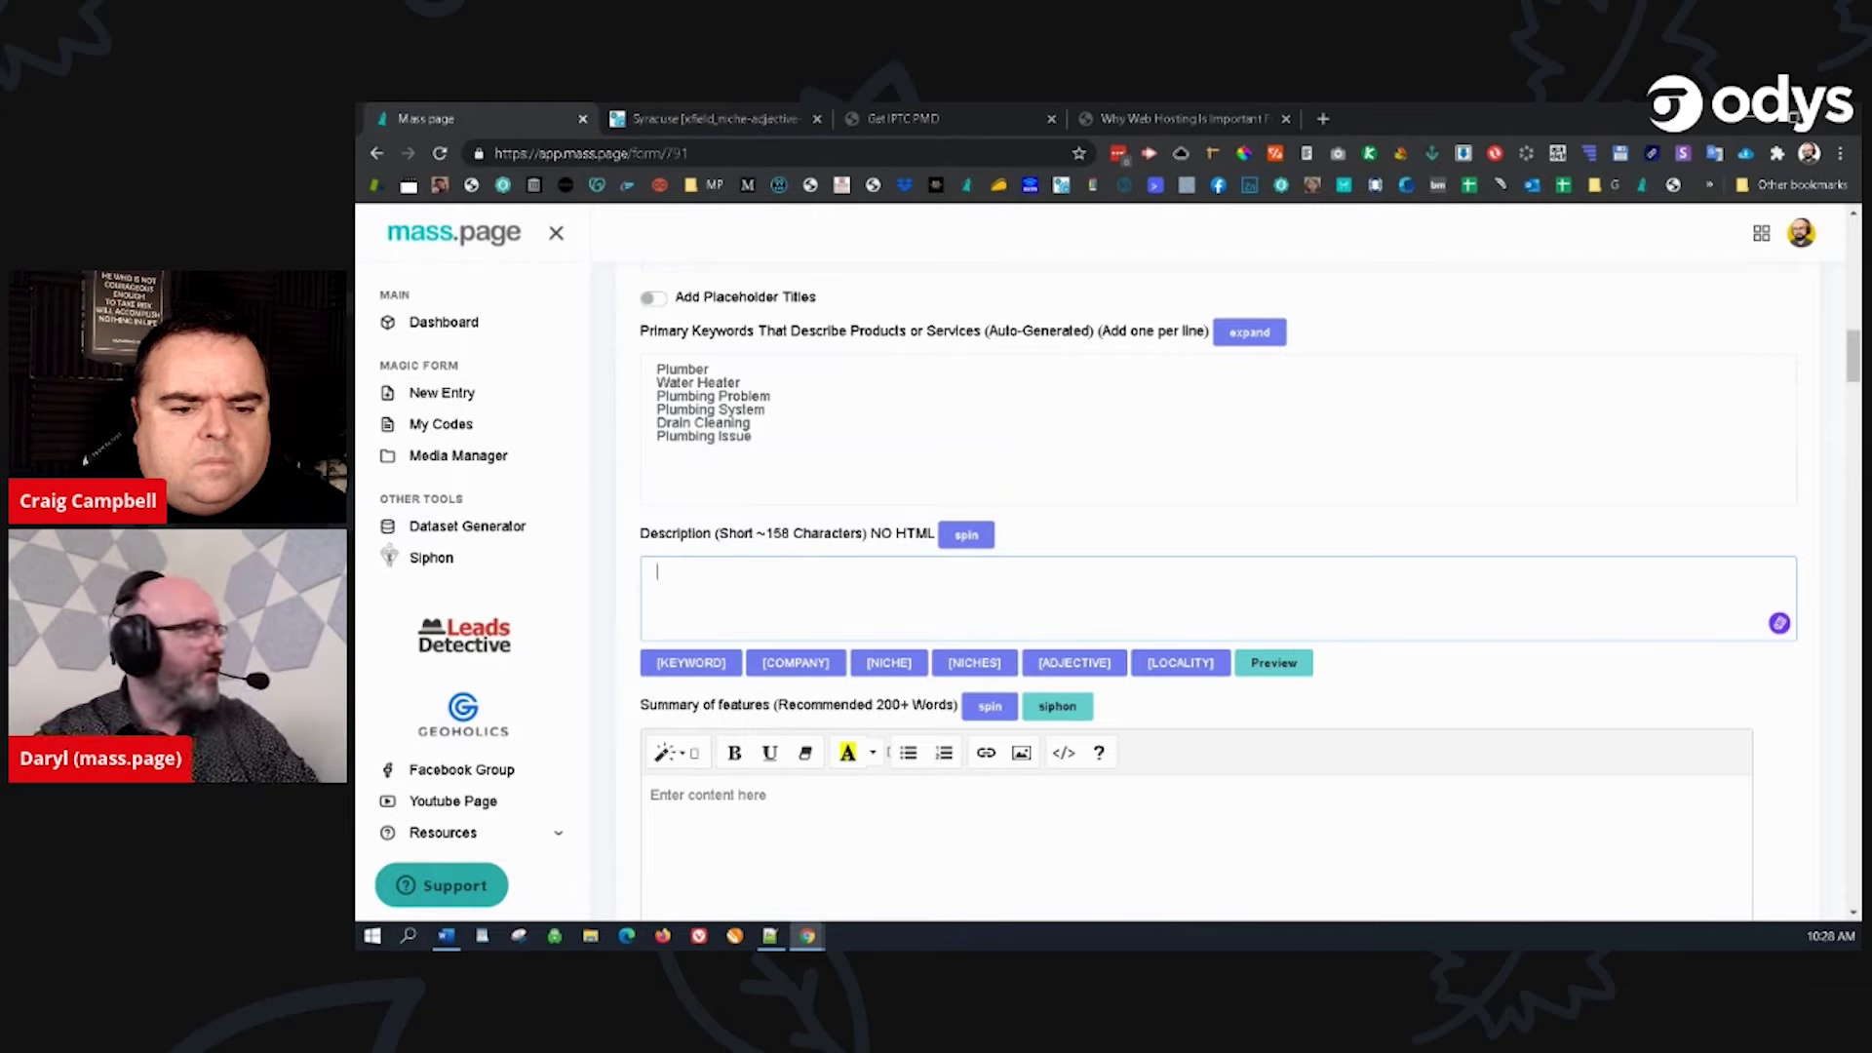
{"action": "key", "text": "alt+Tab"}
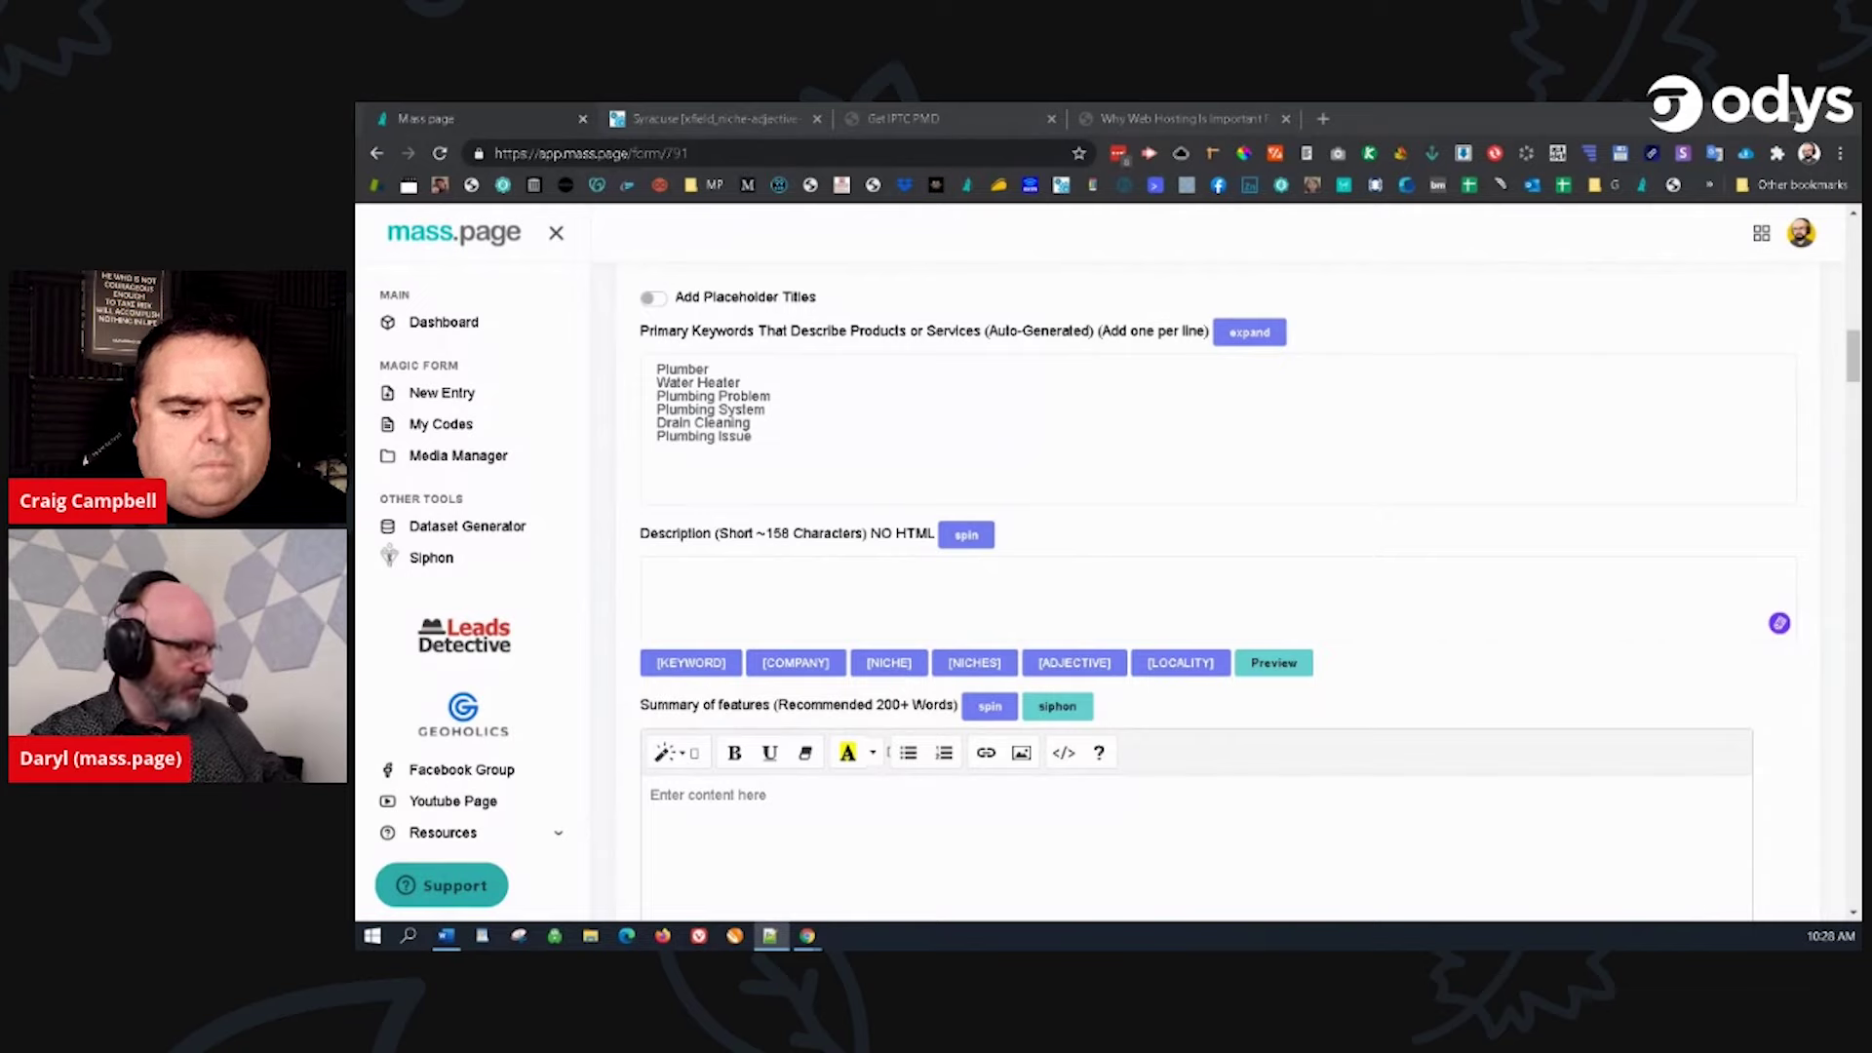
{"action": "left_click", "coordinate": [731, 575]}
{"action": "type", "text": "Whether {you're|you are} {starting|beginning} a renovation or building your dream {home|house}. [COMPANY] is here to help every step of the way."}
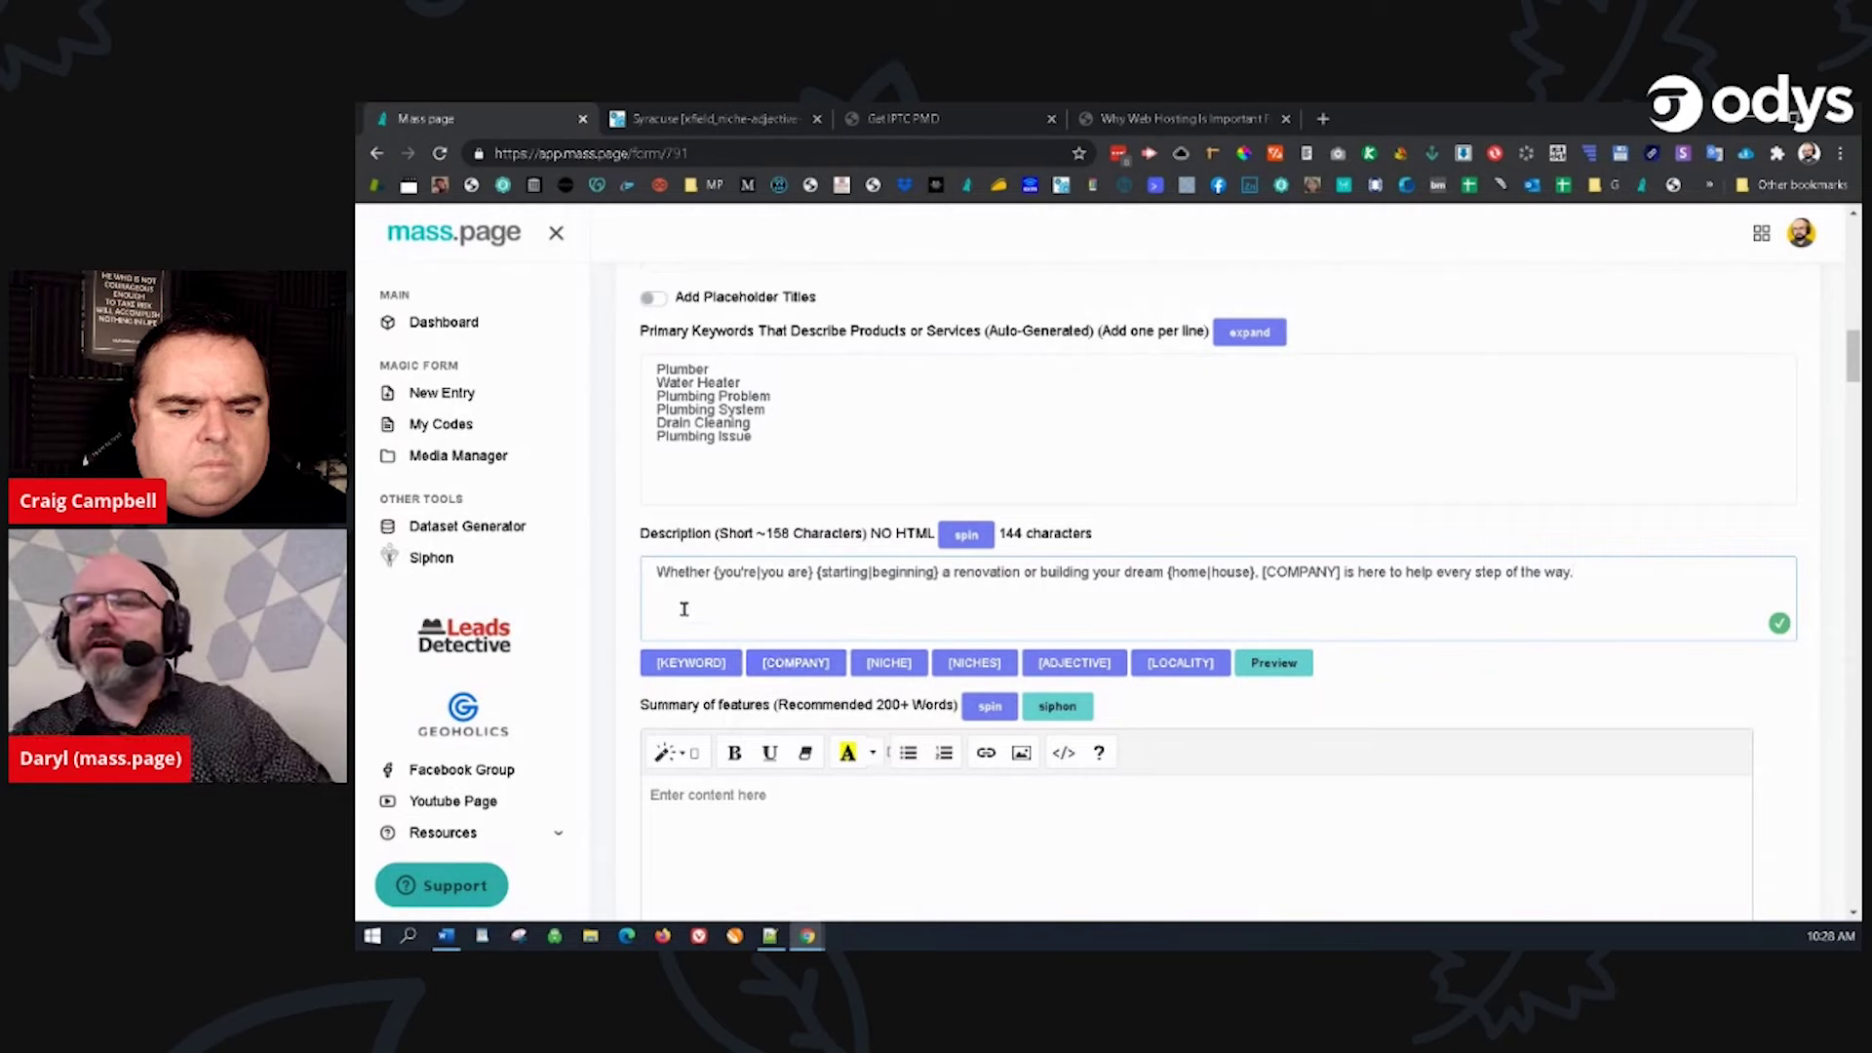